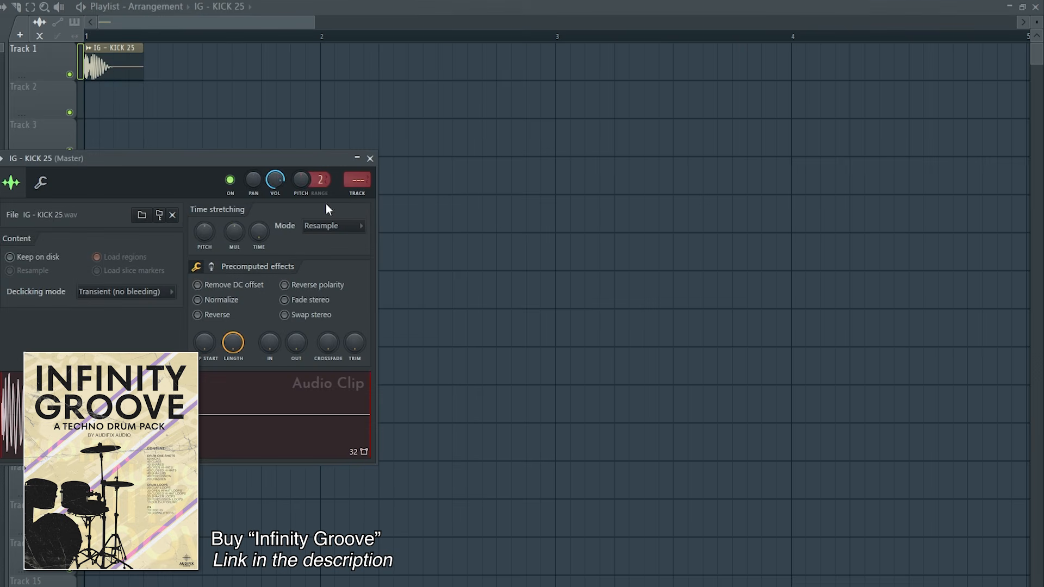
Repeat the IG - KICK 25 clip on every beat of Track 1 through the end of bar 4.
click(371, 159)
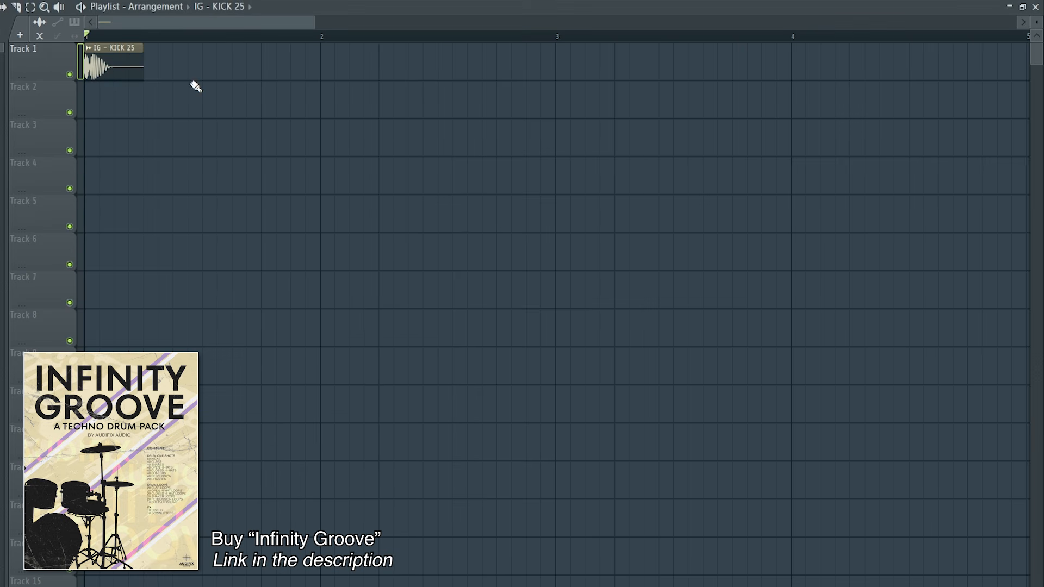
key(ctrl+b)
key(ctrl+b)
key(ctrl+b)
key(ctrl+b)
key(ctrl+b)
key(ctrl+b)
key(ctrl+b)
key(ctrl+b)
key(ctrl+b)
key(ctrl+b)
key(ctrl+b)
key(ctrl+b)
key(ctrl+b)
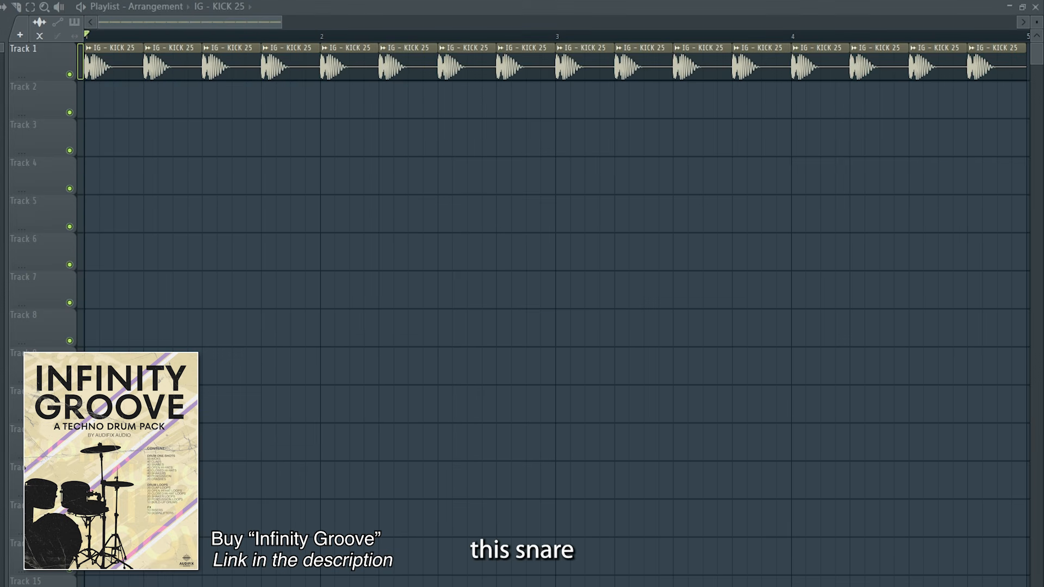
Place the IG - SNARE 18 sample on Track 2 at the second beat of bar 1 and lower its channel volume.
drag(139, 171, 140, 104)
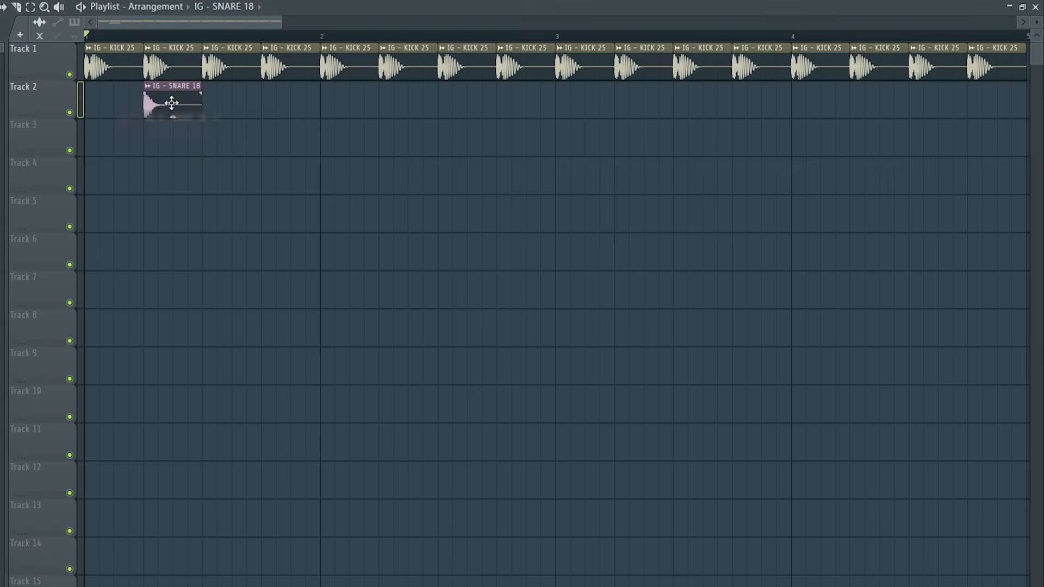
double_click(168, 103)
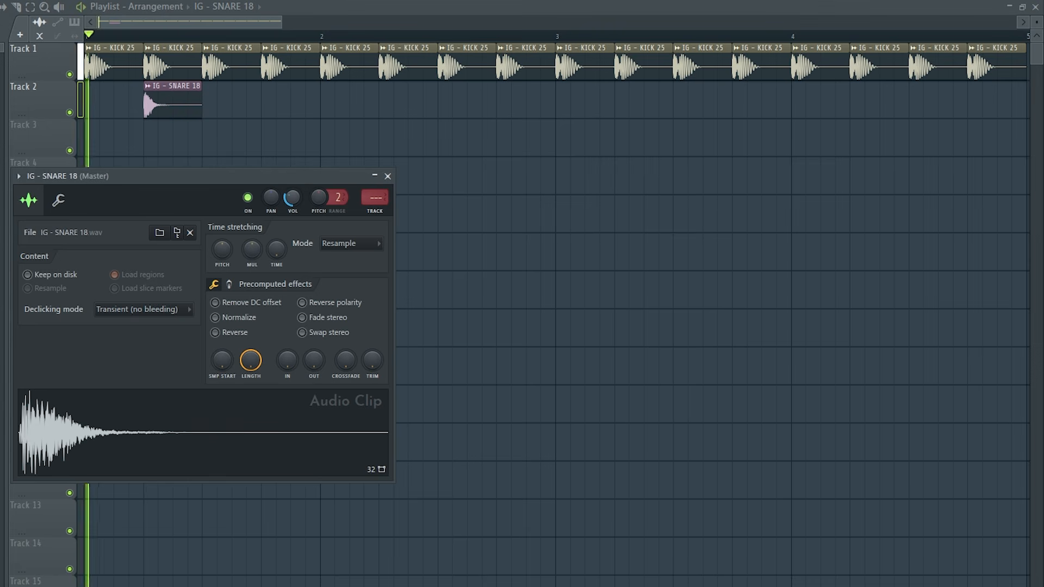
click(388, 176)
Repeat the snare clip on every second beat of Track 2 through the end of bar 4.
drag(321, 39, 85, 38)
drag(456, 155, 174, 103)
key(ctrl+b)
key(ctrl+b)
key(ctrl+b)
ctrl+click(1027, 39)
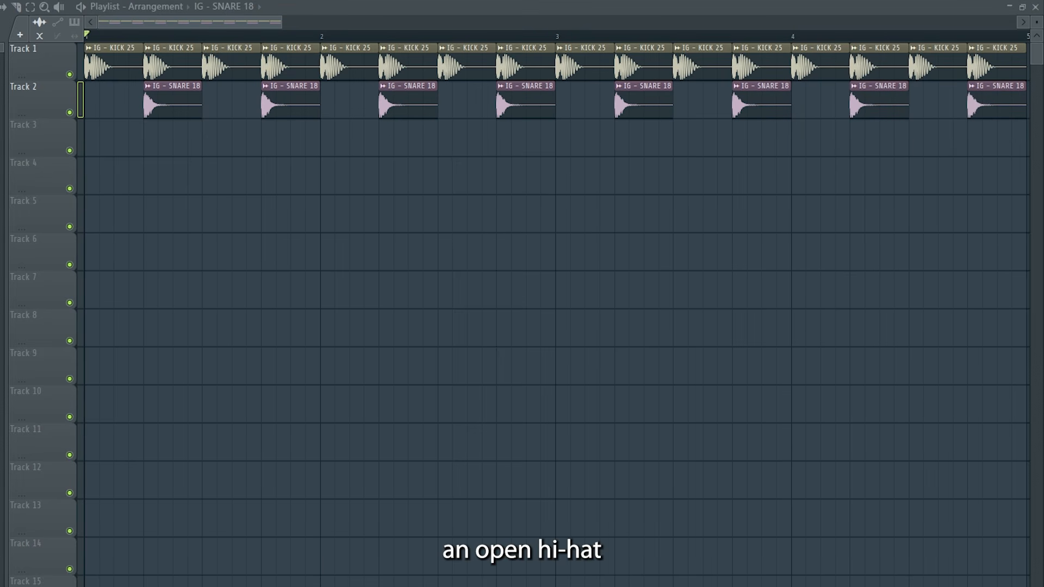
Place the IG - OPEN HI-HAT 02 sample on Track 3 at the first offbeat and lower its channel volume.
double_click(134, 136)
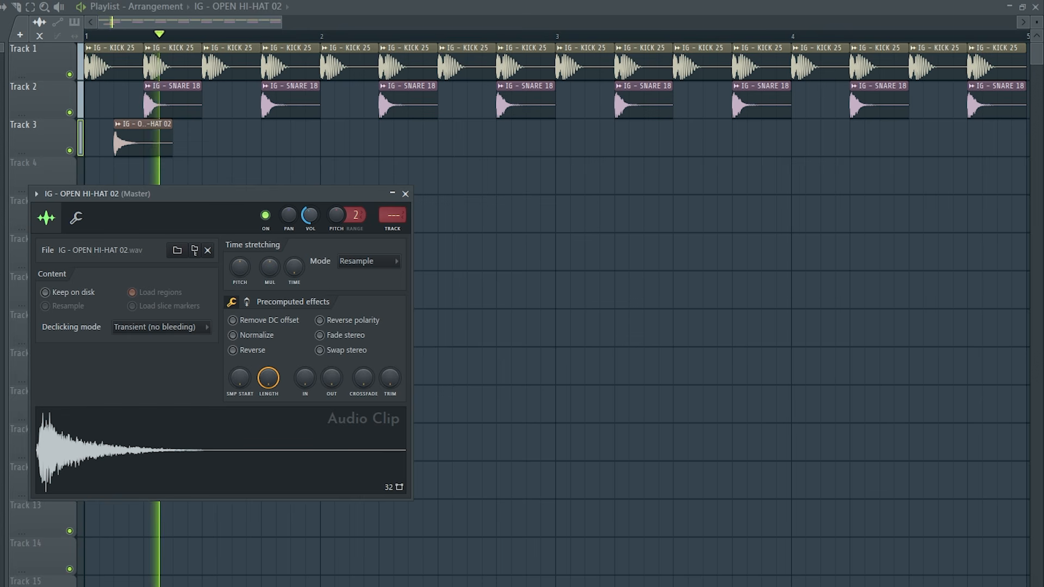
key(space)
click(406, 194)
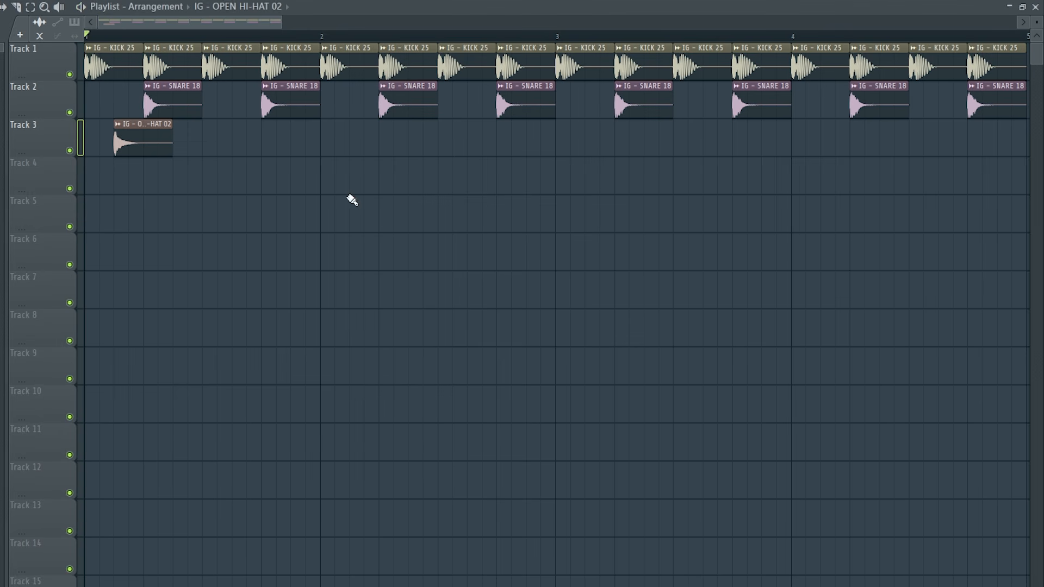
Repeat the open hi-hat clip on every offbeat of Track 3 through bar 4.
key(ctrl+b)
key(ctrl+b)
key(ctrl+b)
key(ctrl+b)
key(ctrl+b)
key(ctrl+b)
key(ctrl+b)
key(ctrl+b)
key(ctrl+b)
key(ctrl+b)
key(ctrl+b)
key(ctrl+b)
key(ctrl+b)
key(ctrl+b)
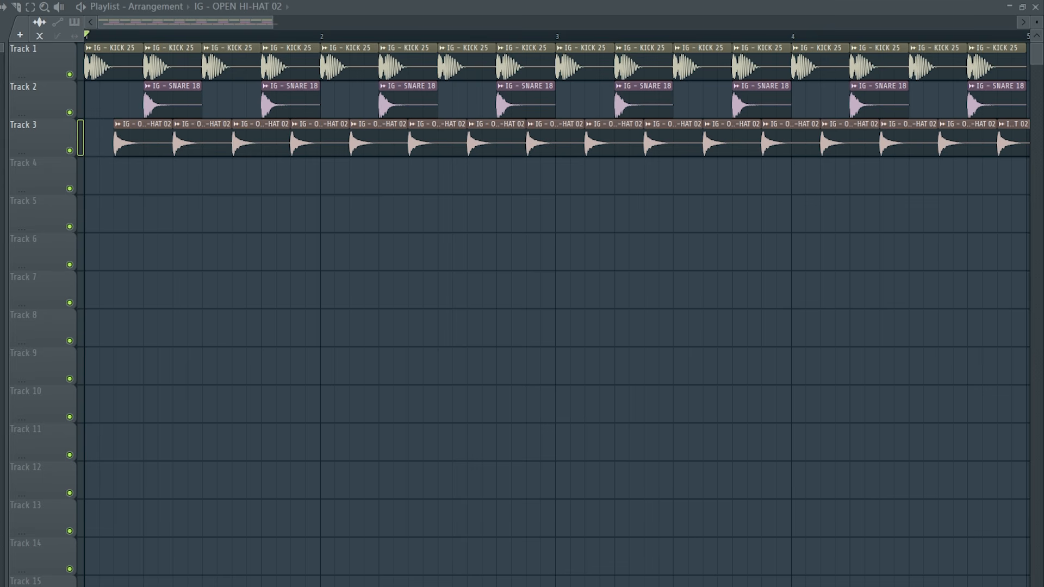
Place the IG - CLOSED HI-HAT 13 sample at the start of Track 4 and lower its channel volume.
drag(90, 174, 91, 173)
double_click(122, 178)
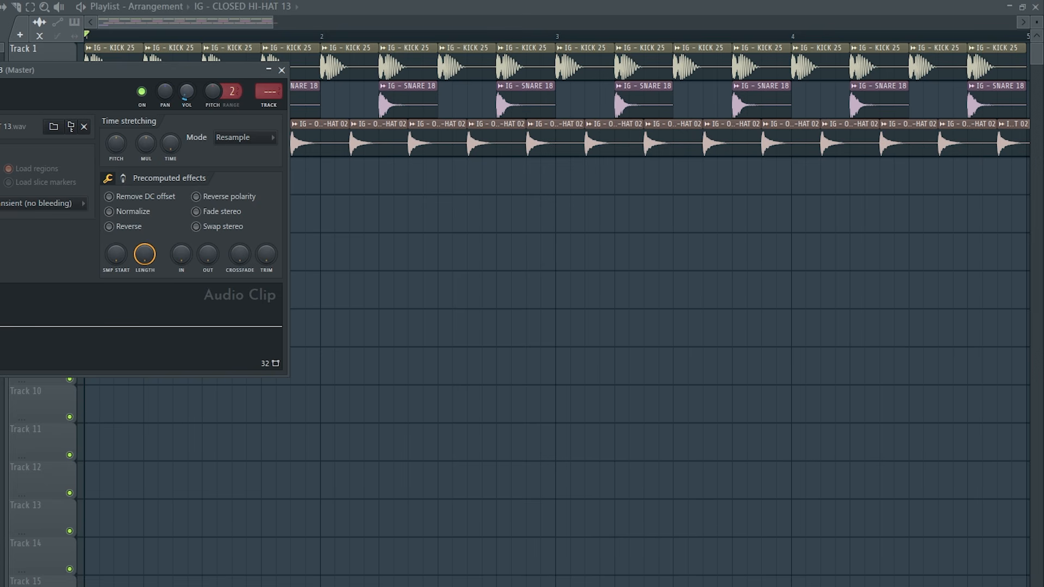
click(284, 69)
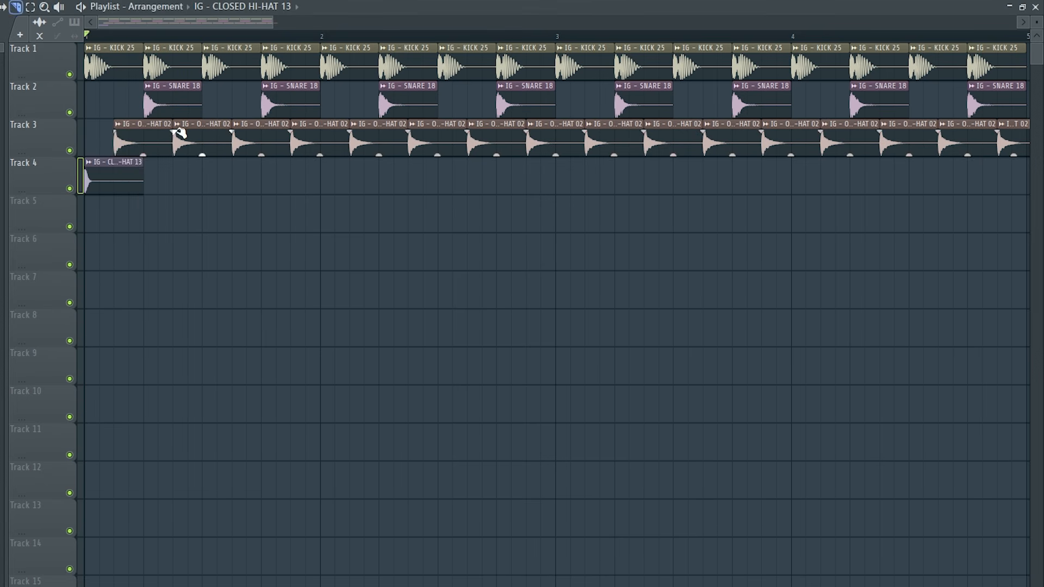
Repeat the closed hi-hat as half-beat clips along Track 4 through the end of bar 4.
key(ctrl+b)
key(ctrl+b)
key(ctrl+b)
key(ctrl+b)
key(ctrl+b)
key(ctrl+b)
key(ctrl+b)
key(ctrl+b)
key(ctrl+b)
key(ctrl+b)
key(ctrl+b)
key(ctrl+b)
key(ctrl+b)
key(ctrl+b)
key(ctrl+b)
key(ctrl+b)
key(ctrl+b)
key(ctrl+b)
key(ctrl+b)
key(ctrl+b)
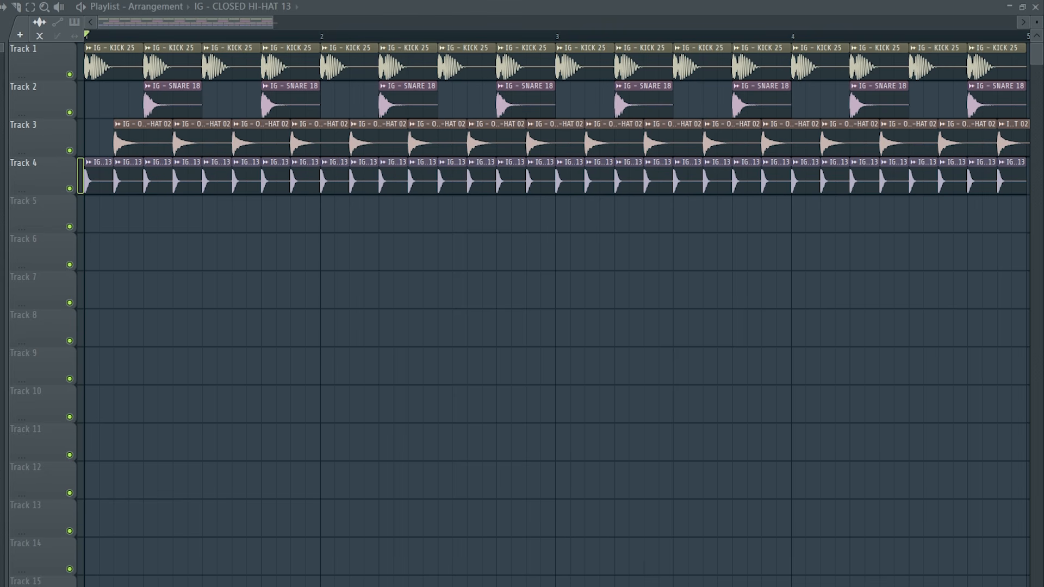
Place IG - SHAKER LOOP 10 126BPM at the start of Track 5 and balance its channel volume against the drums.
drag(79, 228, 86, 220)
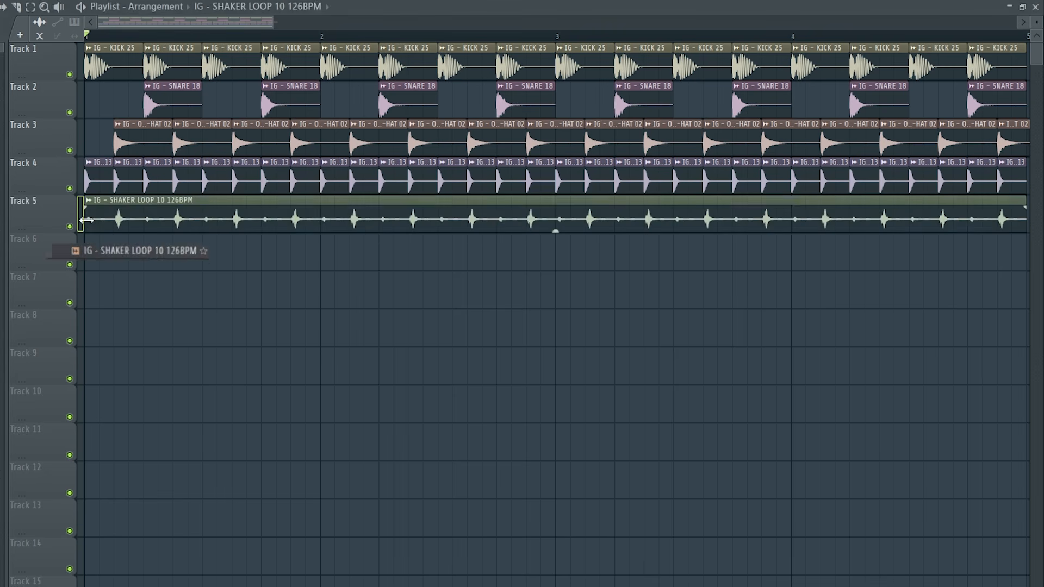
double_click(224, 220)
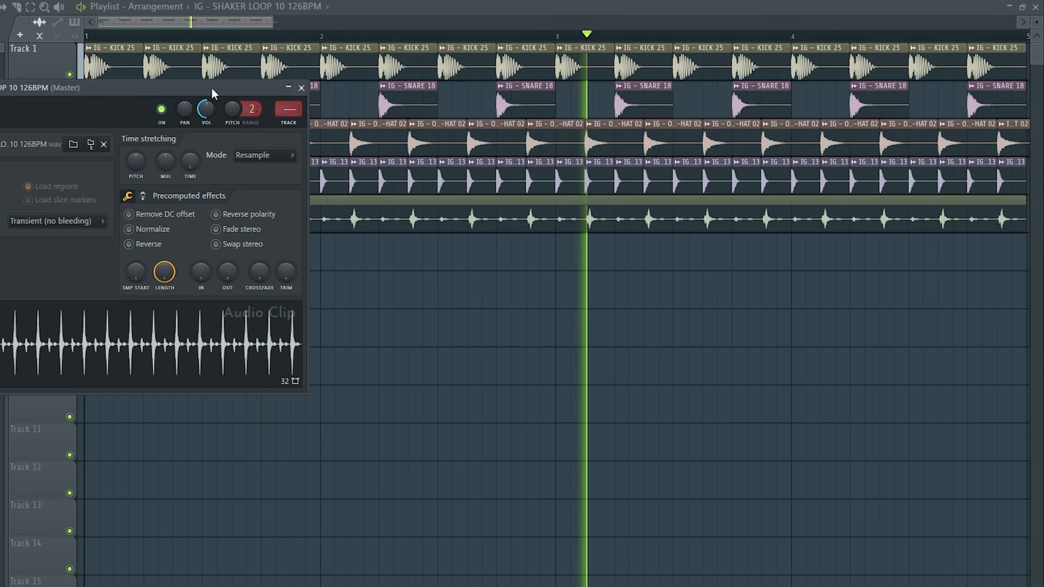
key(space)
click(299, 87)
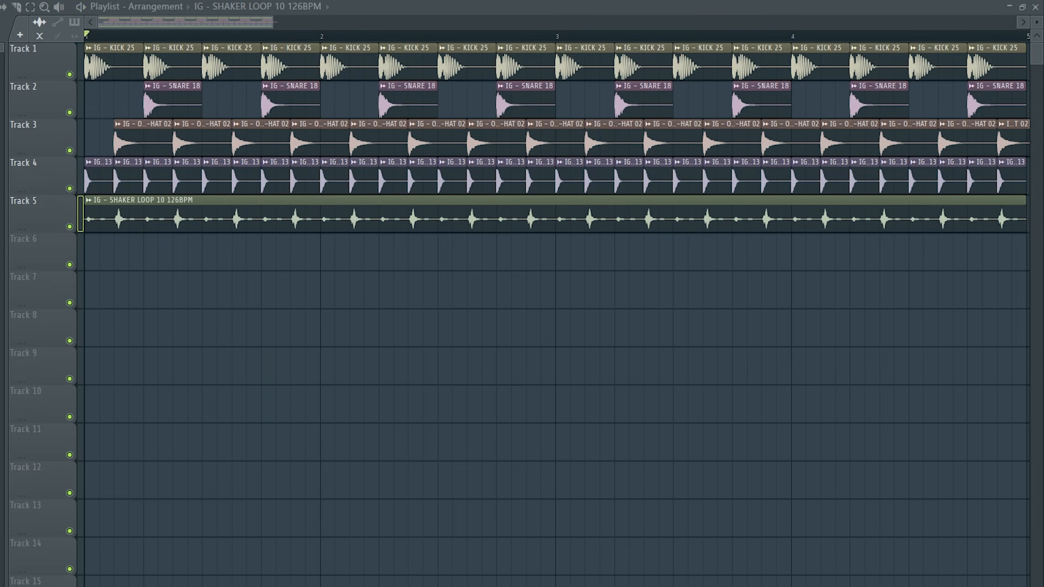
Place the IG - CRASH 06 sample at the start of Track 6.
drag(54, 245, 87, 249)
click(326, 278)
click(327, 276)
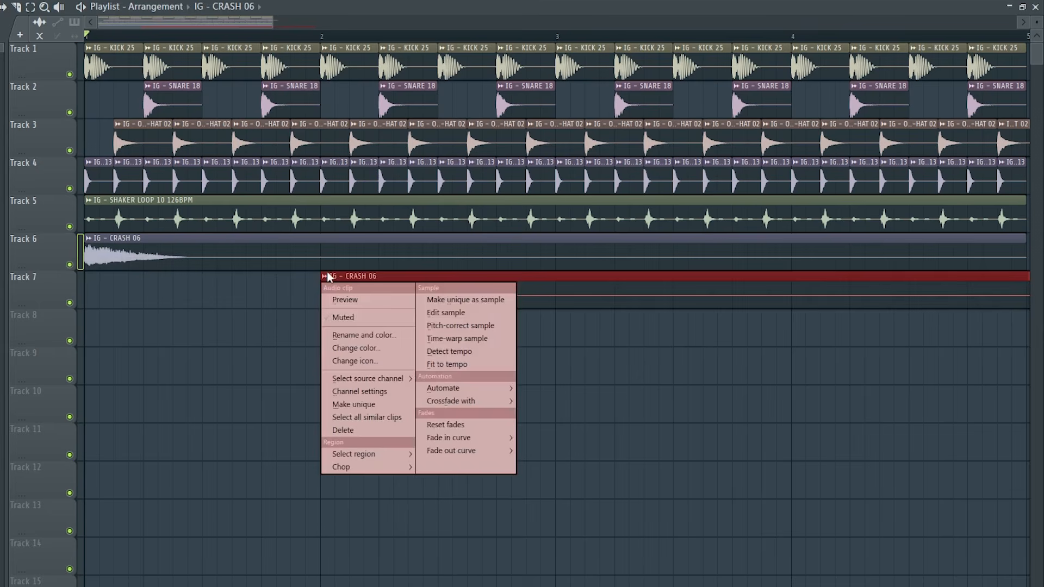
click(273, 299)
right_click(332, 286)
Lower the crash sample's channel volume and play the four-bar drum loop.
double_click(356, 241)
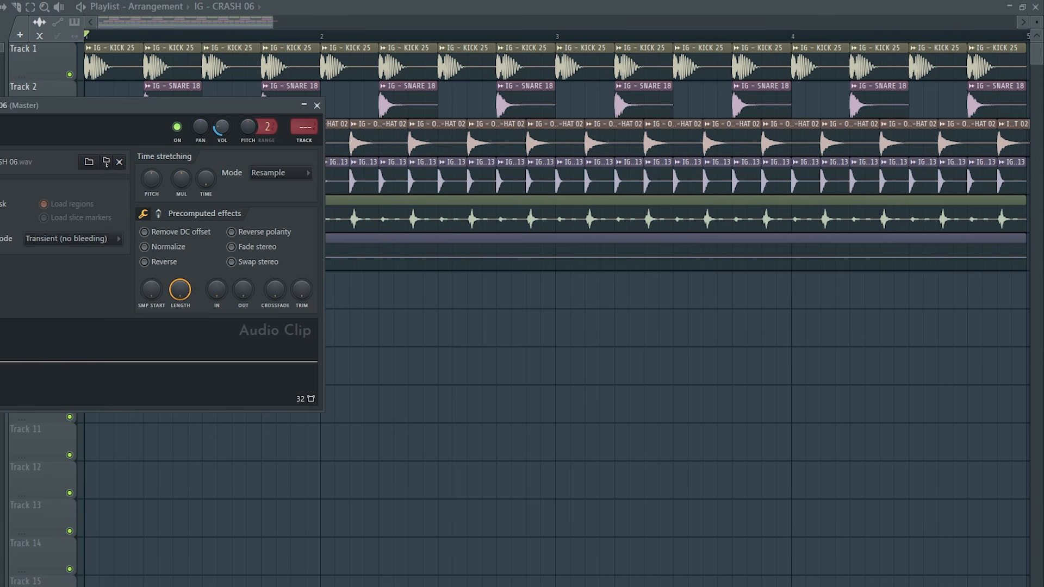
click(318, 105)
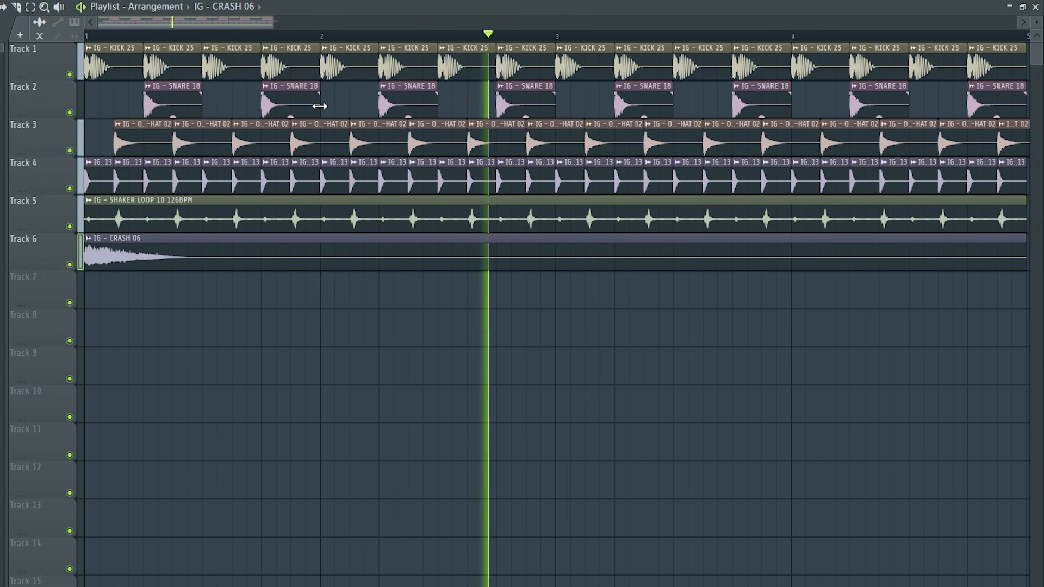
key(space)
Select the four-bar block of drum clips on Tracks 1 to 6.
scroll(308, 100, down, 4)
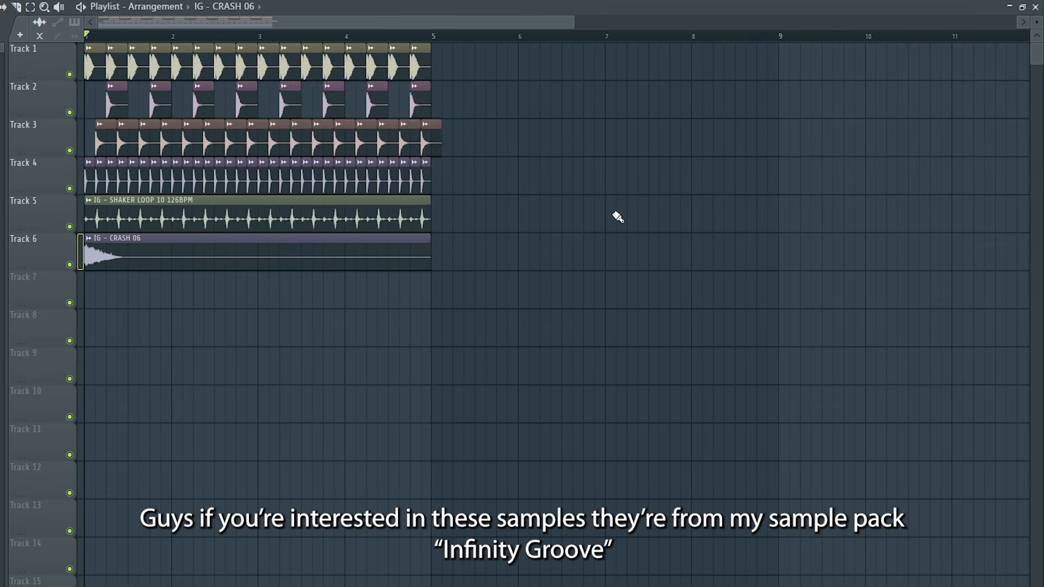
drag(612, 233, 93, 82)
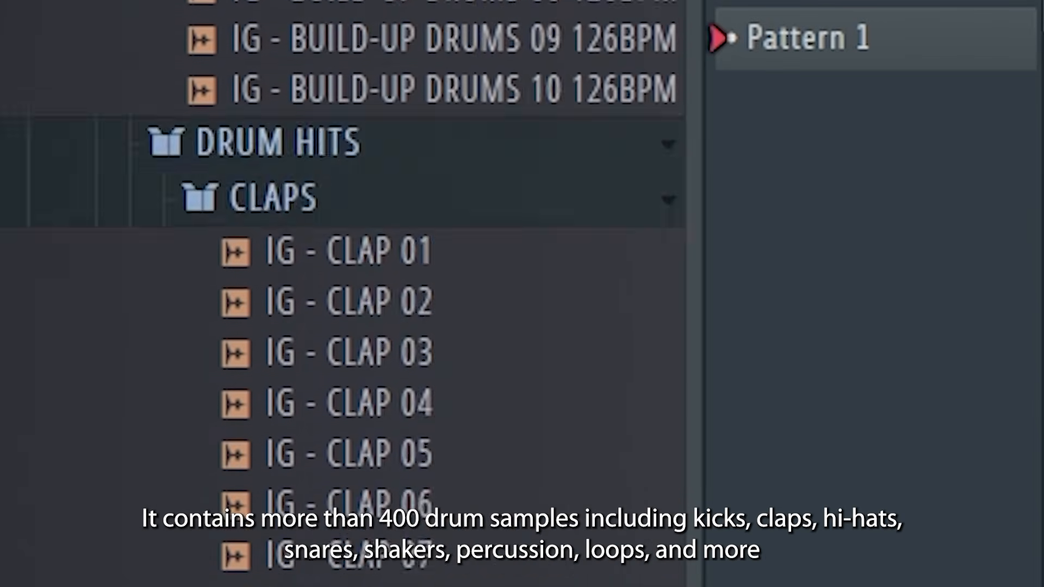
Browse the drum hit samples in the pack, from claps through closed and open hi-hats to snares.
scroll(397, 272, down, 20)
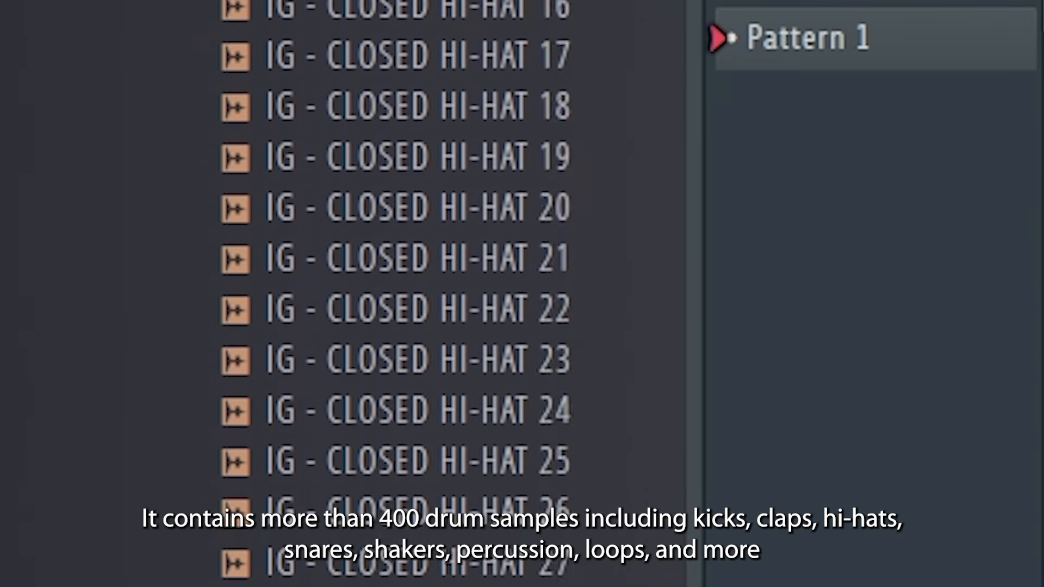
scroll(397, 272, down, 20)
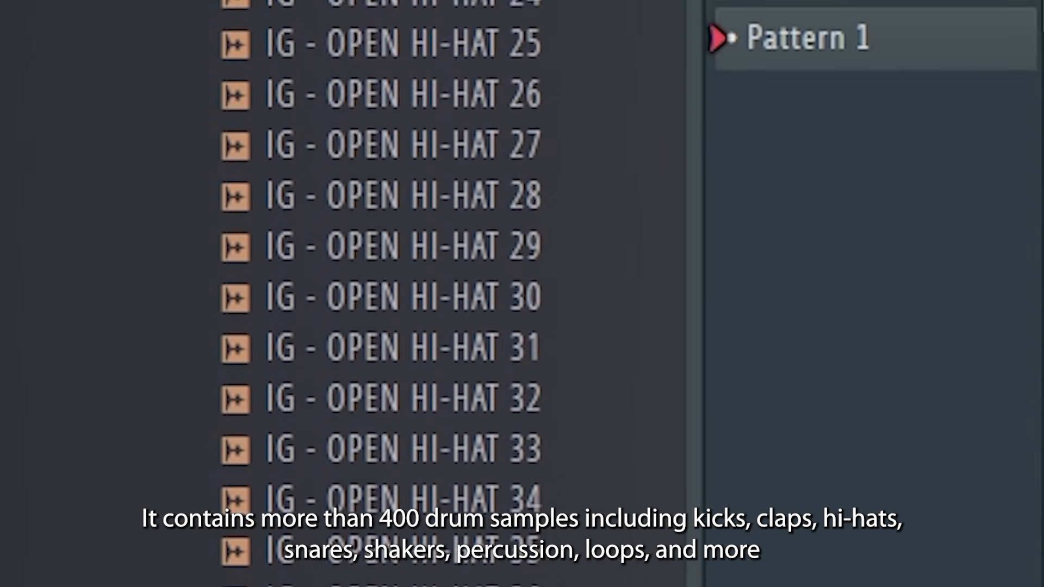
scroll(397, 272, down, 20)
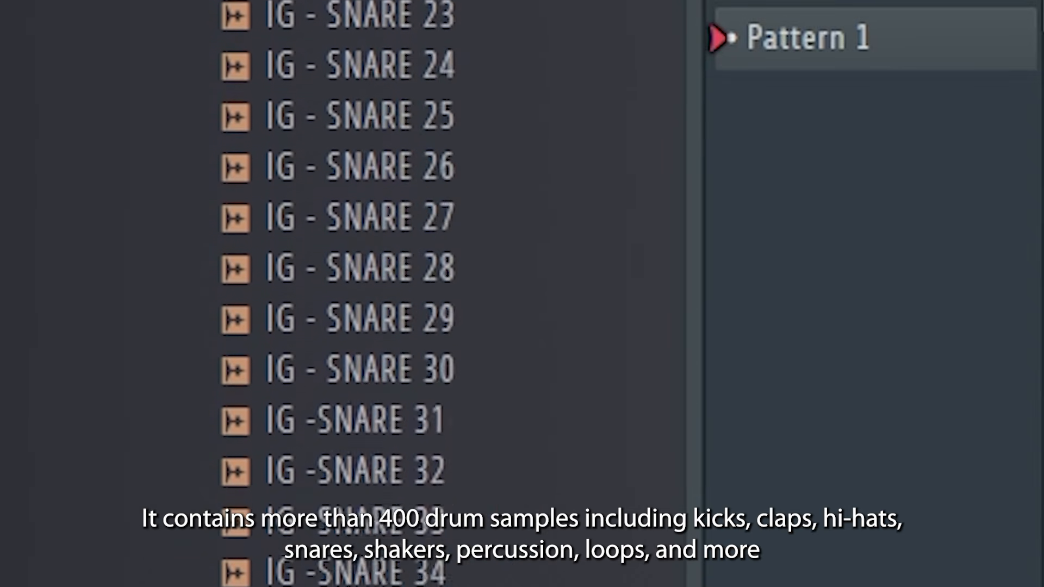
scroll(397, 272, down, 20)
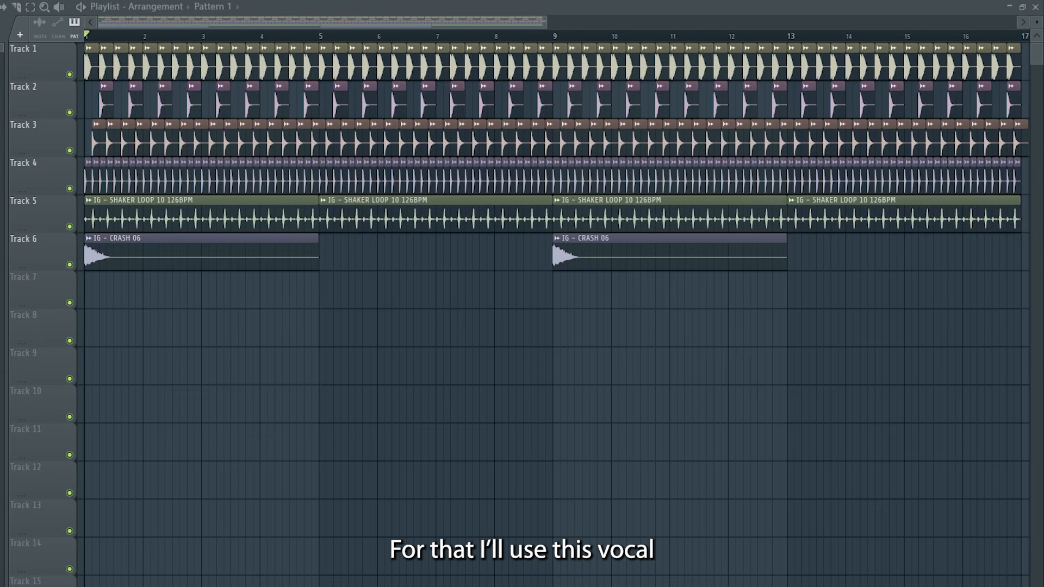
Place the 91V_VHA_126_vocal_hook_call_me_a_lesson_wet_A#m sample at the start of Track 7 and solo that track.
drag(5, 235, 85, 296)
right_click(74, 303)
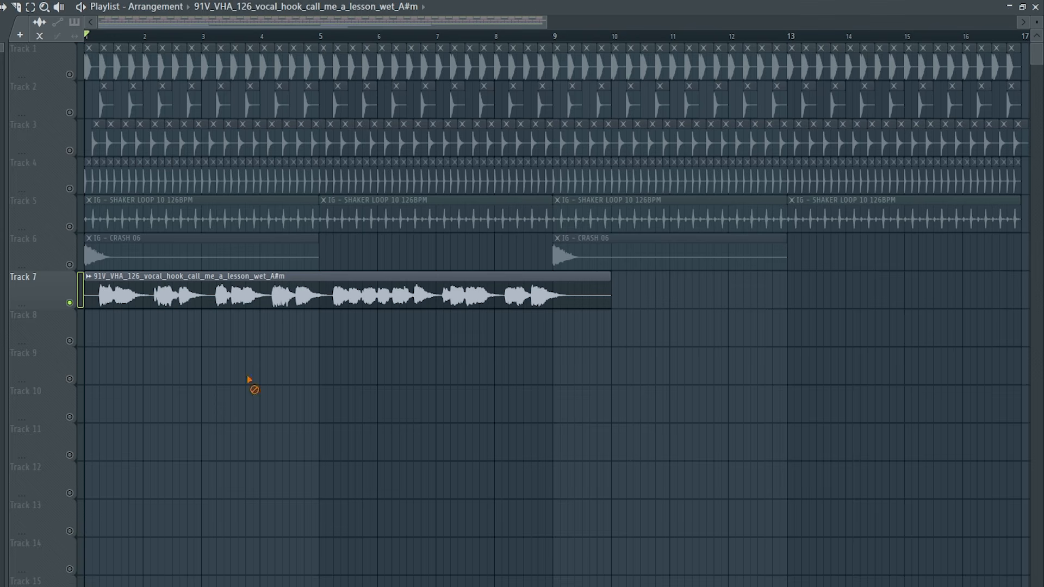
Adjust the vocal hook's channel volume and play the soloed vocal from near the start.
double_click(225, 288)
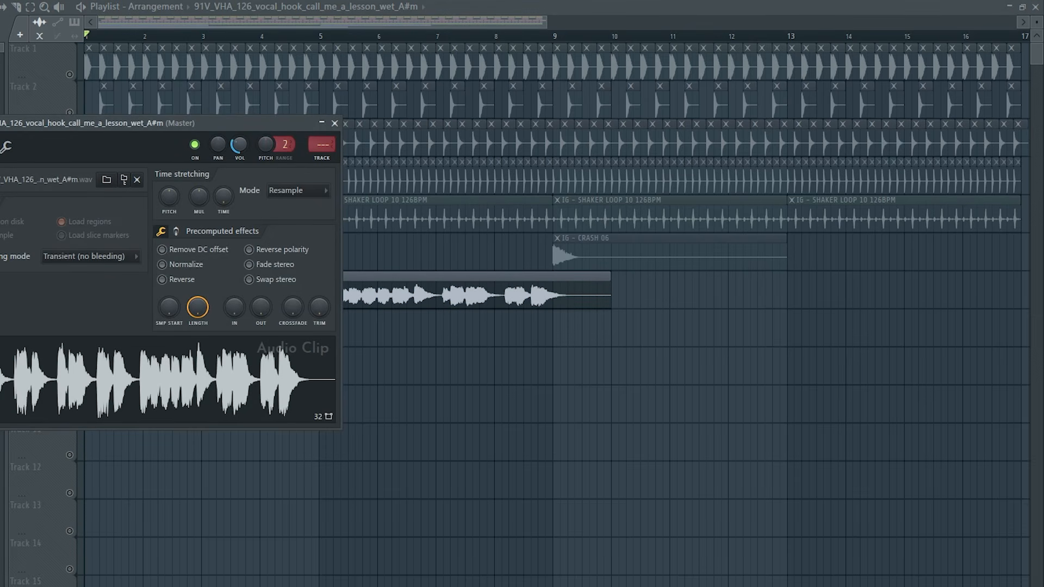
click(96, 36)
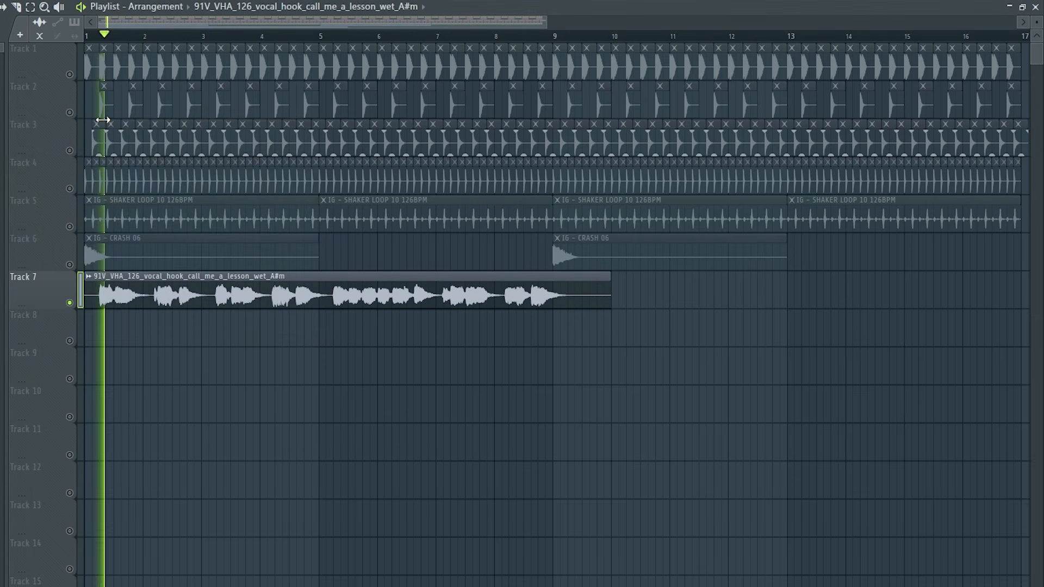
double_click(159, 291)
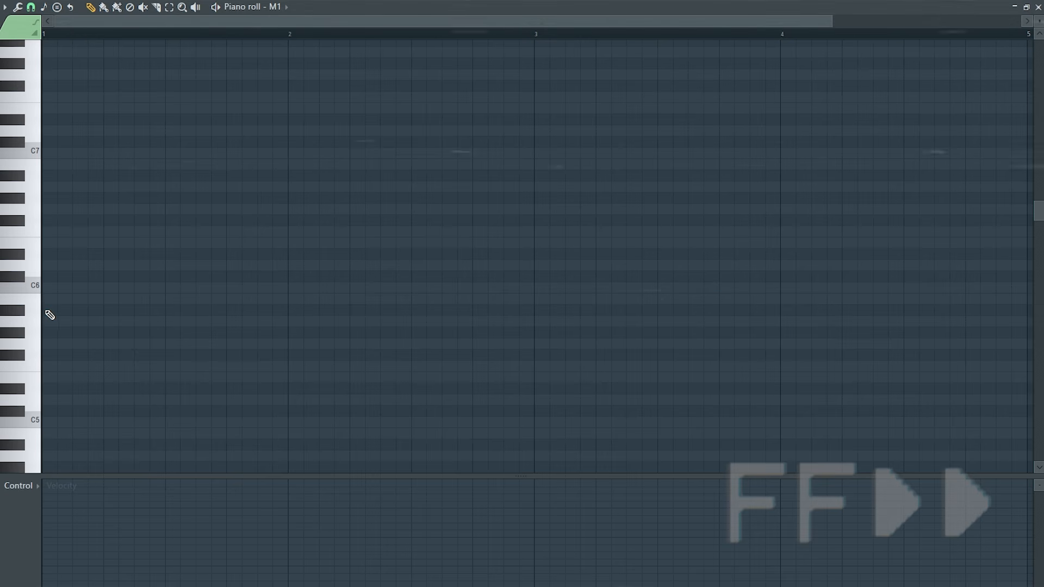
Enter a one-bar chord of A#5, C#6, D#6 and F#6 in bar 1 of the M1 piano roll and preview it.
click(47, 310)
drag(73, 310, 258, 318)
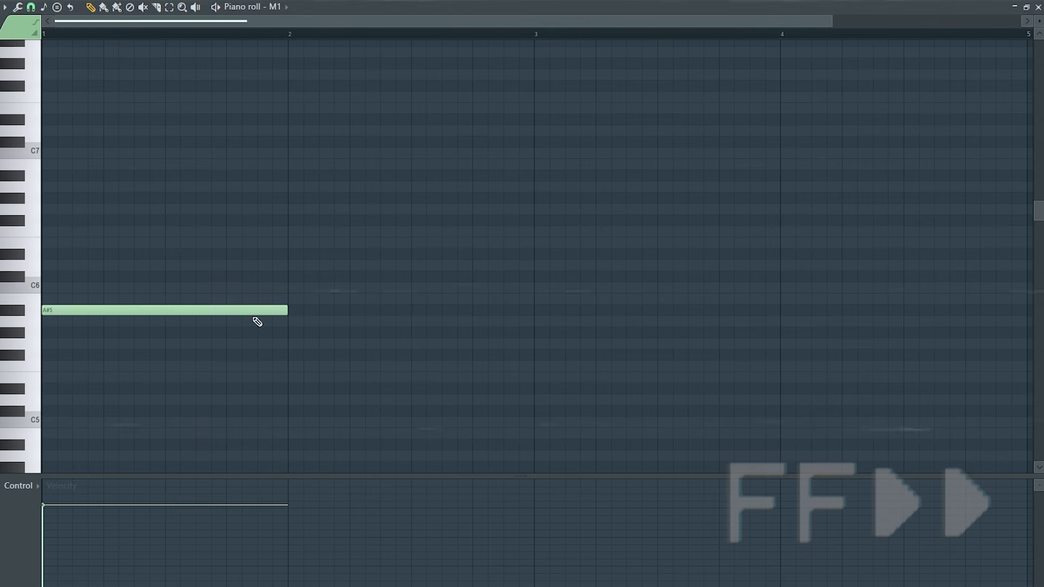
click(47, 276)
click(47, 254)
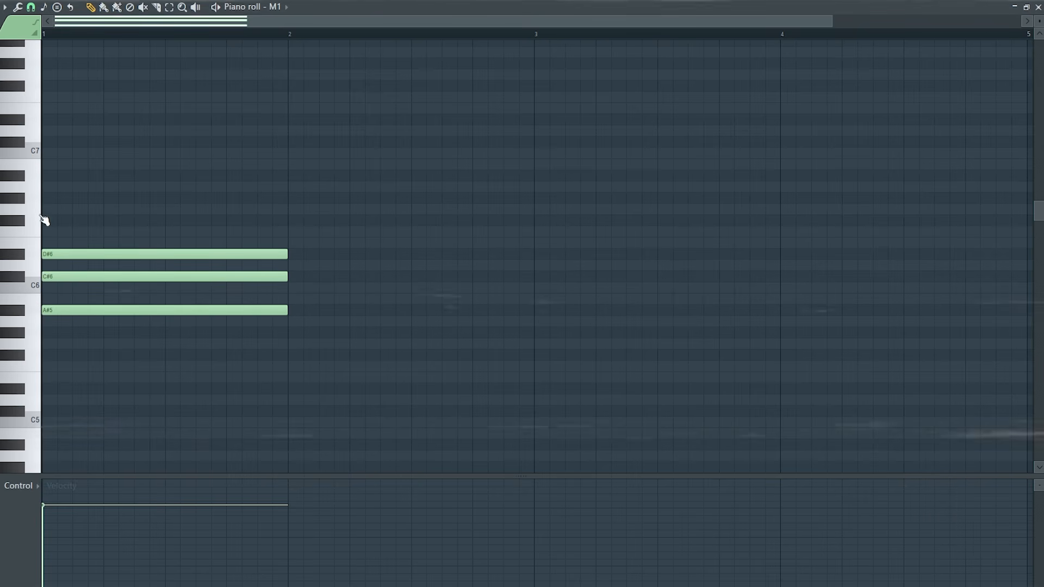
drag(48, 200, 72, 226)
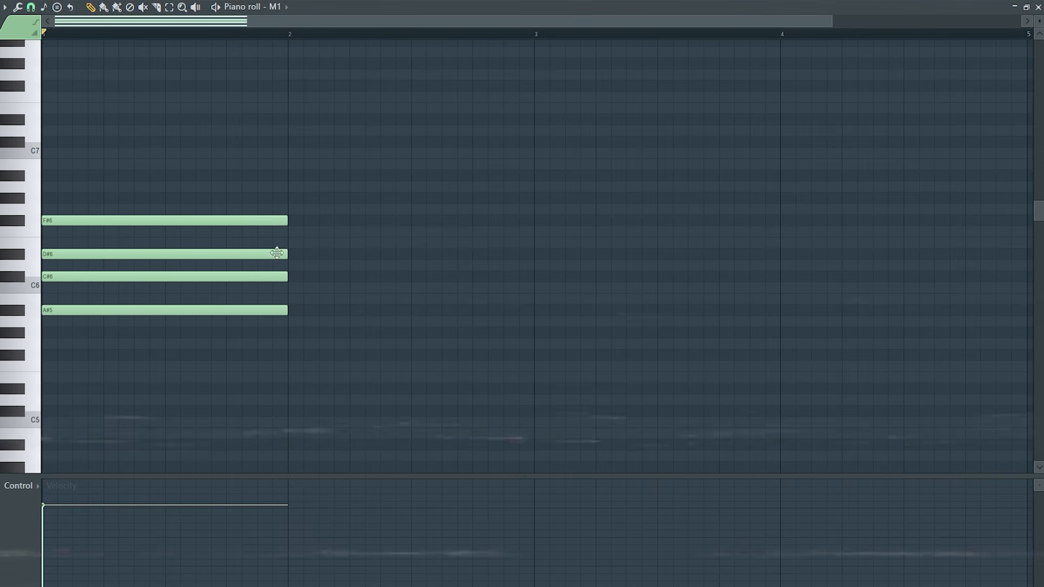
key(space)
Enter a one-bar chord of F5, G#5, C6 and D#6 in bar 2, removing the stray G5, and play the progression.
click(310, 343)
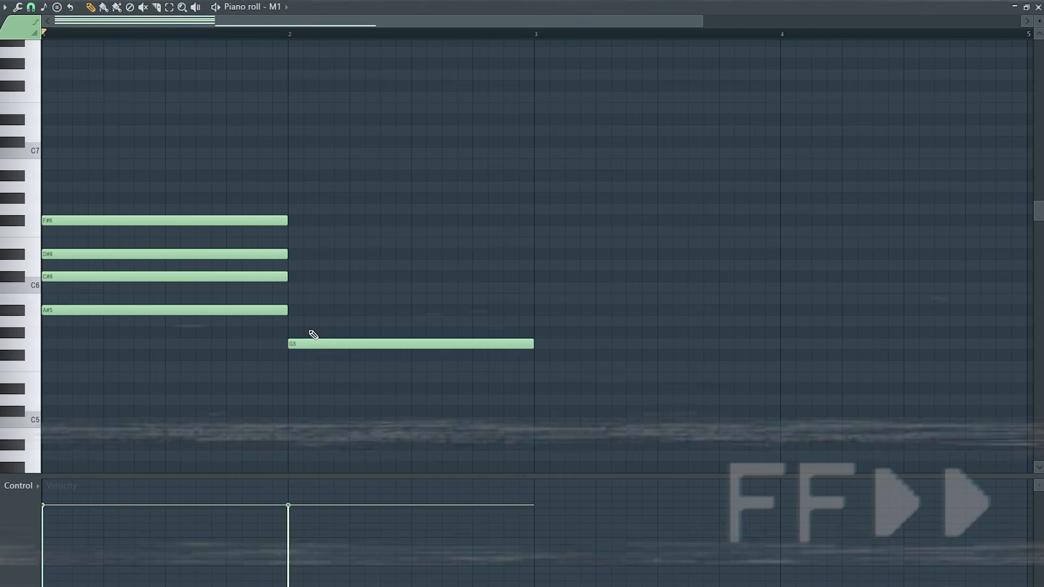
right_click(304, 344)
click(294, 366)
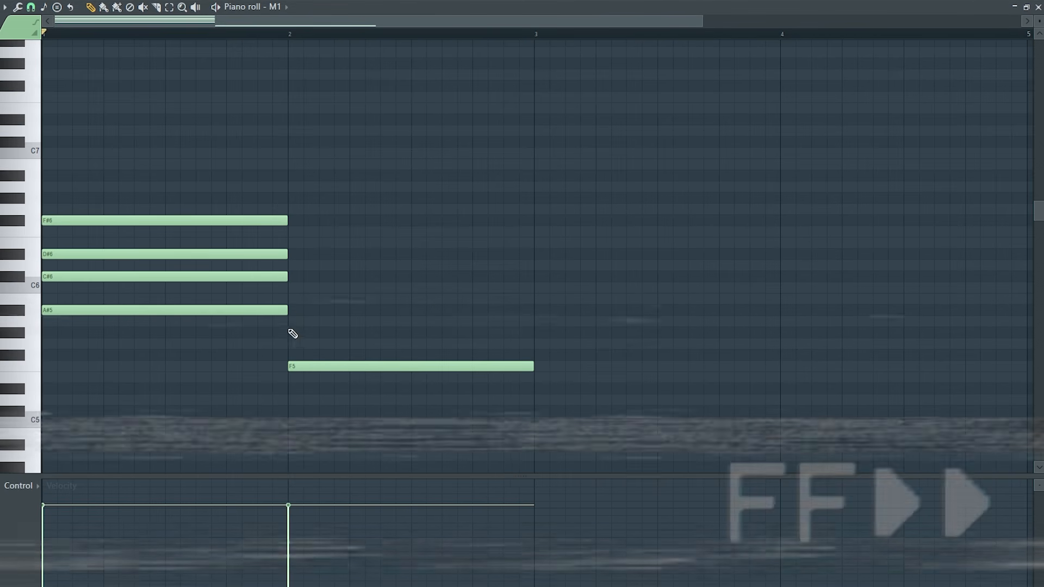
click(297, 255)
key(space)
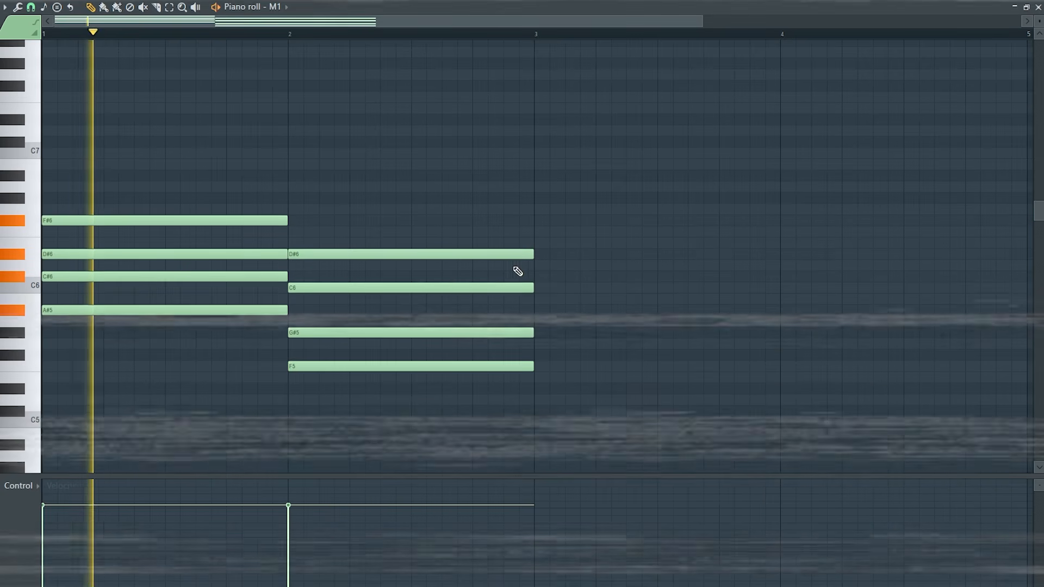
Enter a one-bar chord of F#5, A#5, C#6 and F6 in bar 3 of the M1 piano roll.
scroll(538, 271, down, 1)
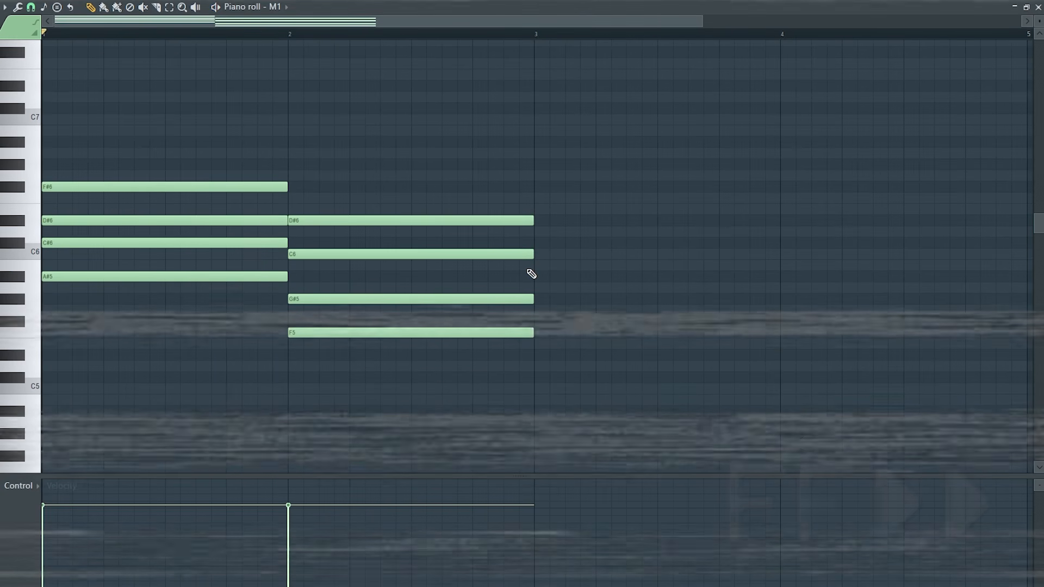
click(538, 322)
click(539, 276)
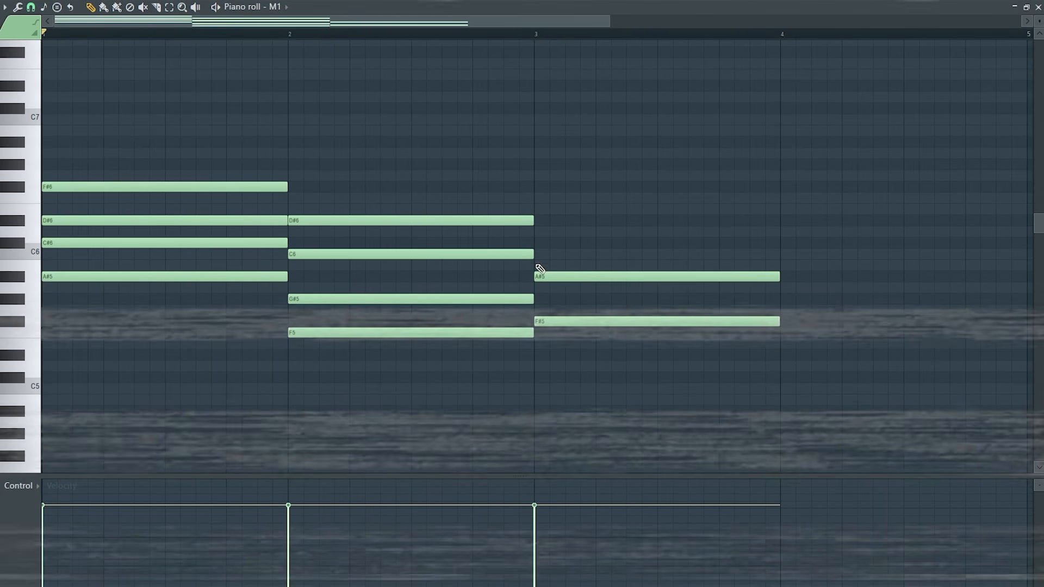
click(538, 243)
click(539, 198)
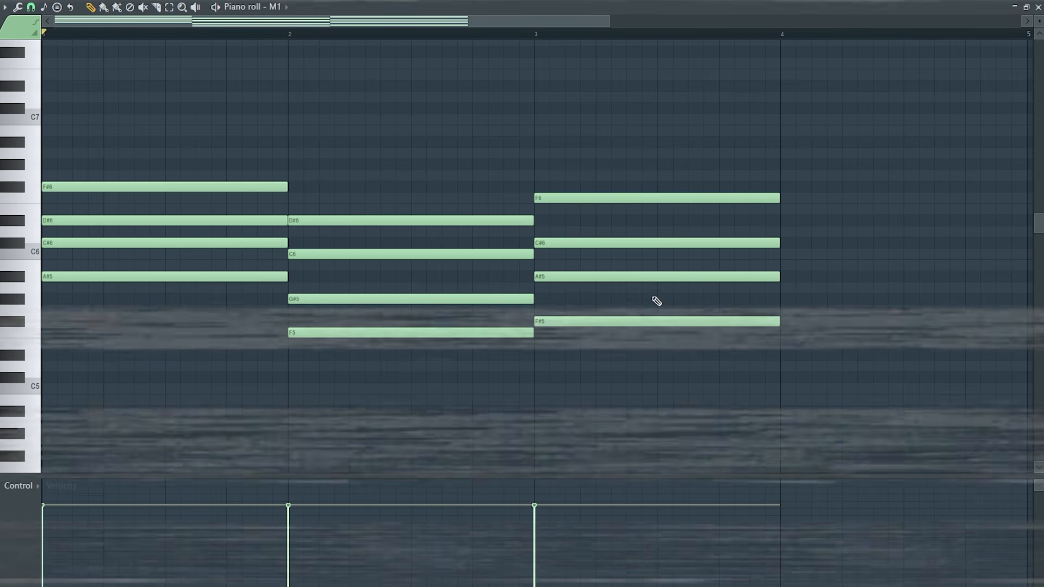
Enter a one-bar chord of F5, G#5, C6 and D#6 in bar 4.
click(783, 333)
click(783, 299)
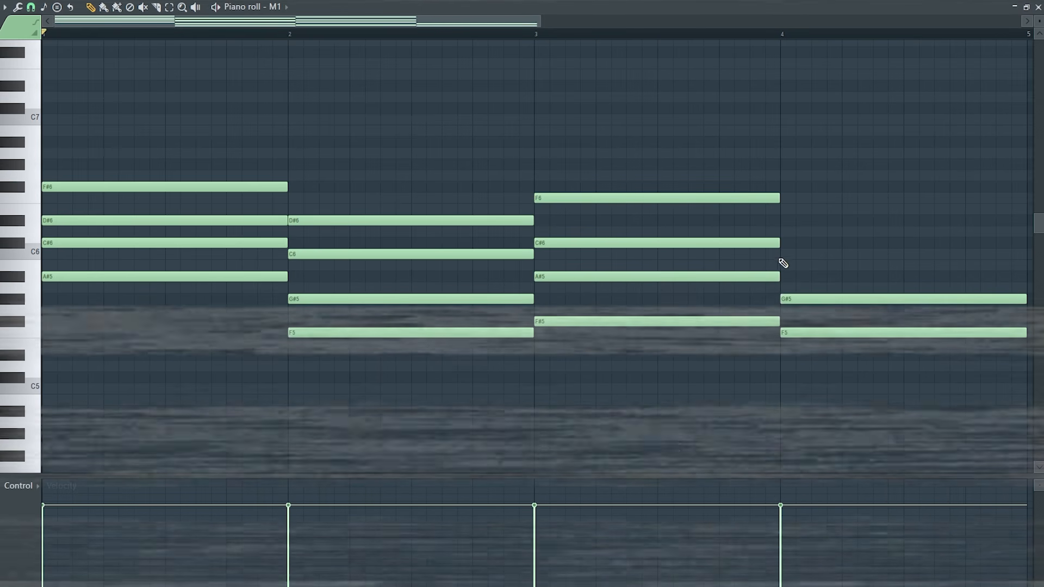
click(784, 254)
click(783, 220)
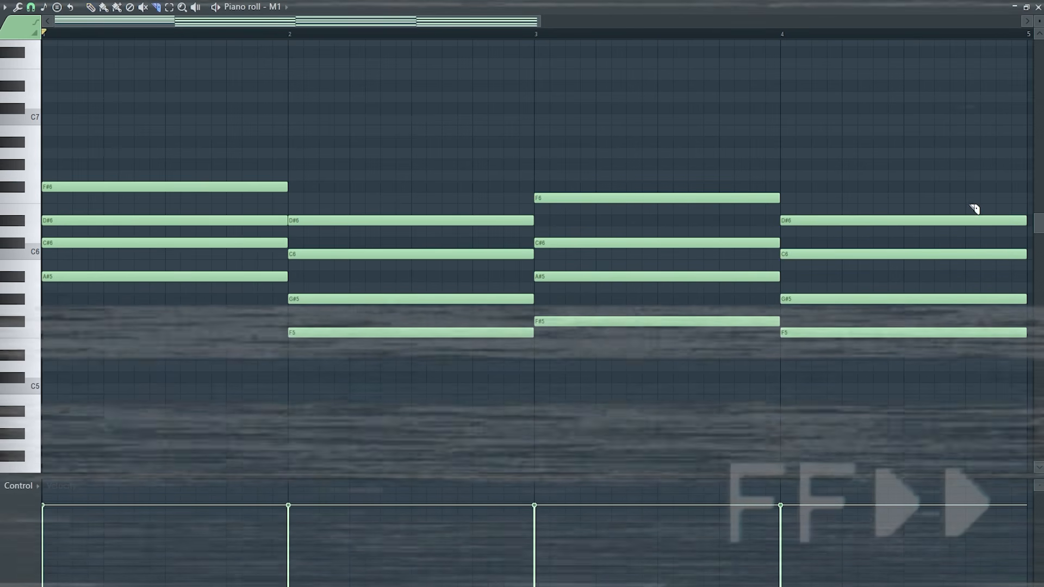
Slice the bar 4 chord at its last beat, move the cut-off notes to F#5, A#5 and C#6, keeping D#6, and play the progression.
drag(974, 209, 991, 354)
key(space)
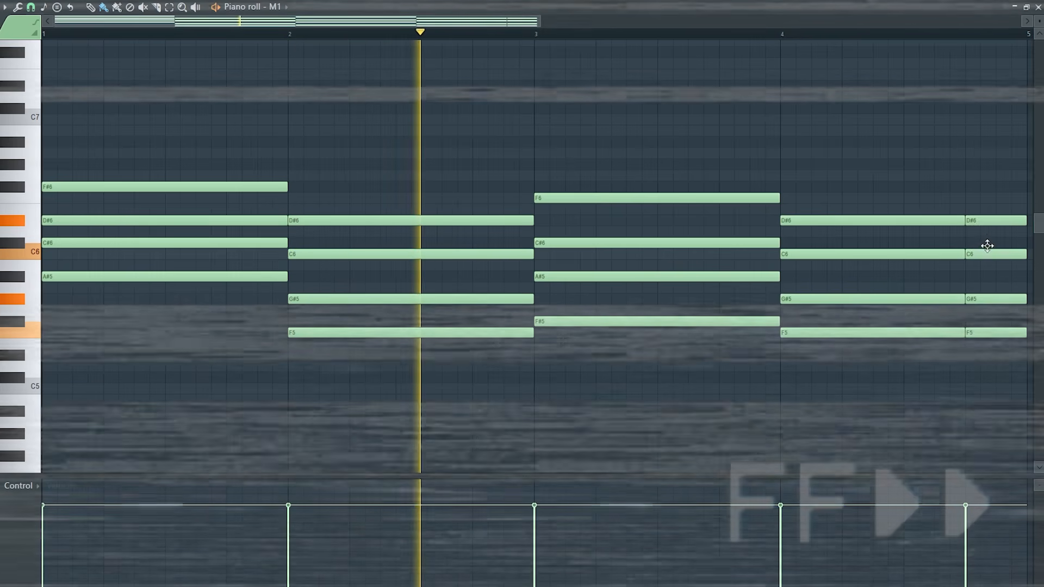
drag(988, 245, 987, 243)
drag(985, 301, 988, 280)
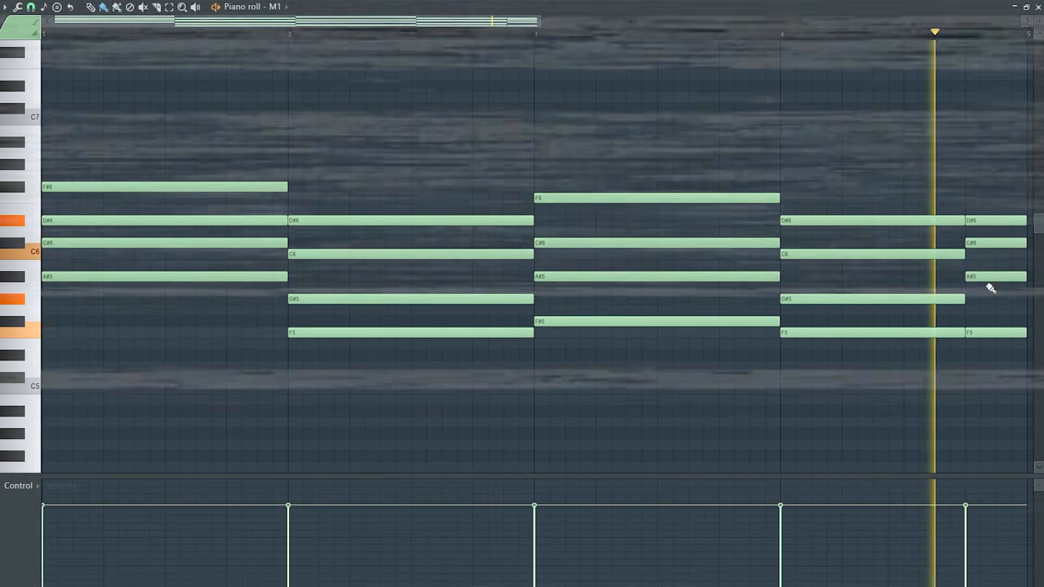
drag(984, 332, 985, 322)
key(space)
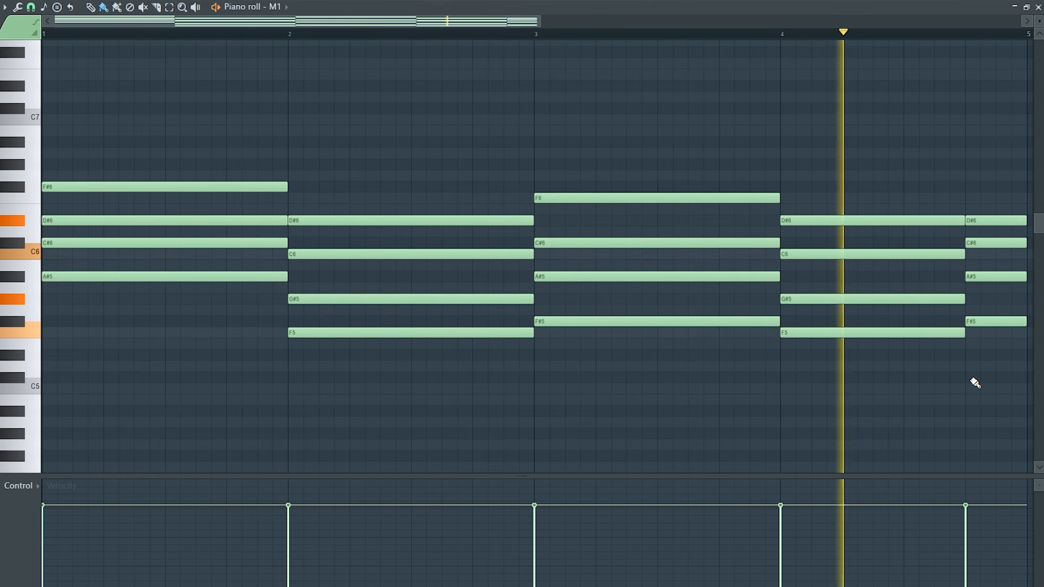
key(space)
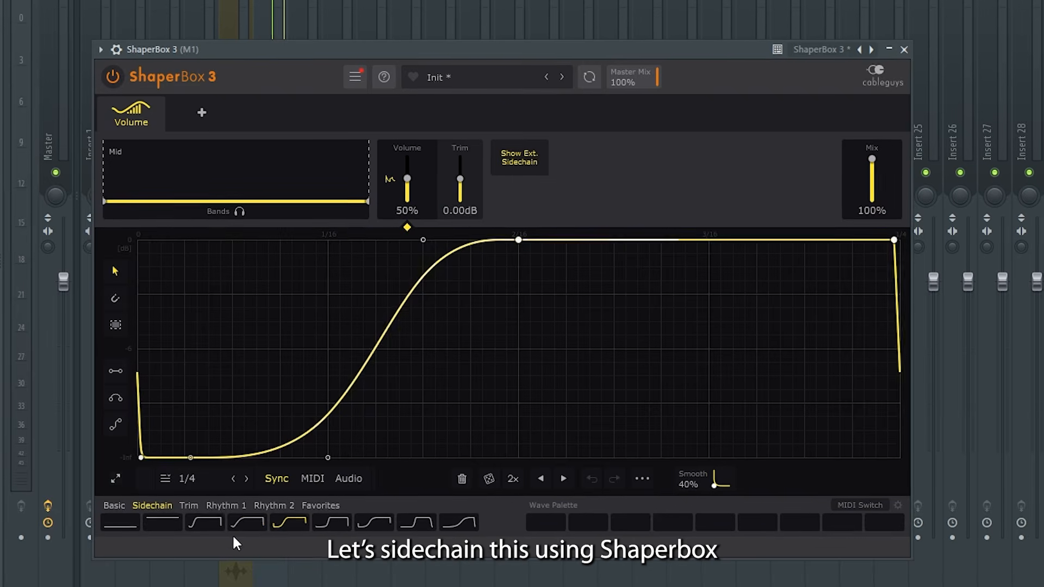
Apply the Sidechain 2 volume curve in ShaperBox on the M1 channel and adjust its Fruity Delay feedback and input.
click(234, 519)
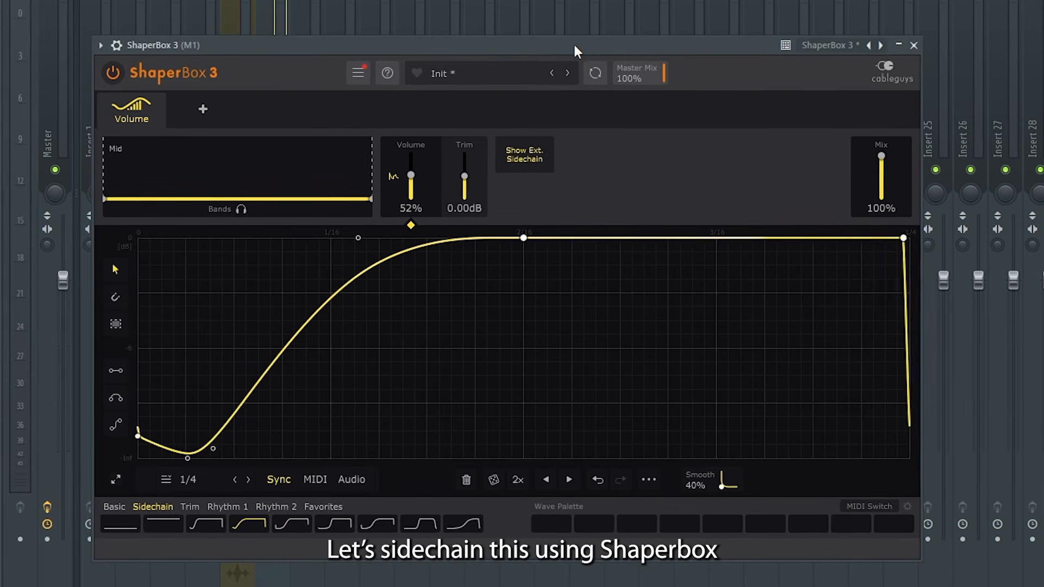
key(space)
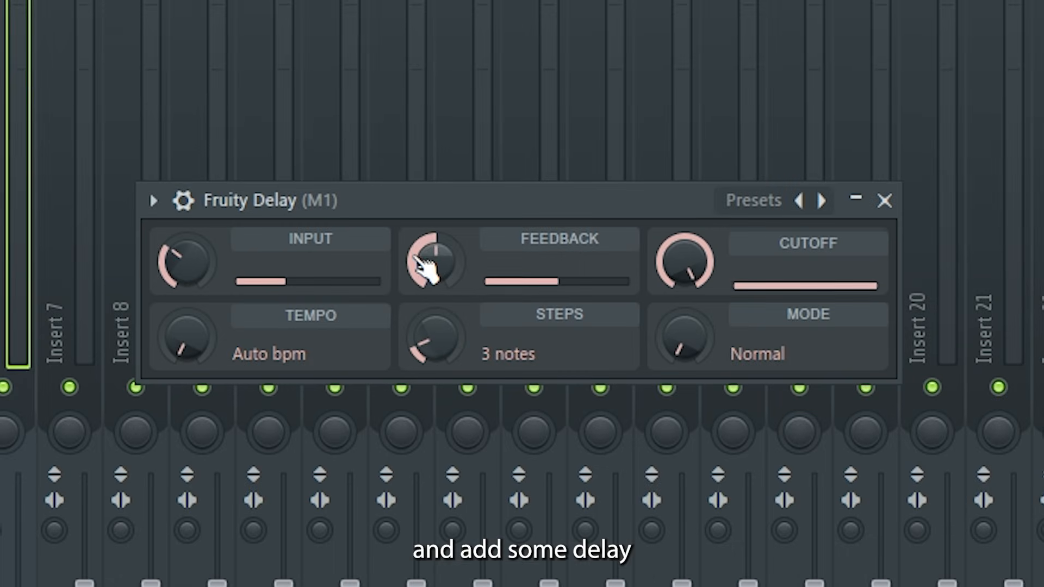
drag(436, 262, 436, 267)
drag(200, 267, 200, 291)
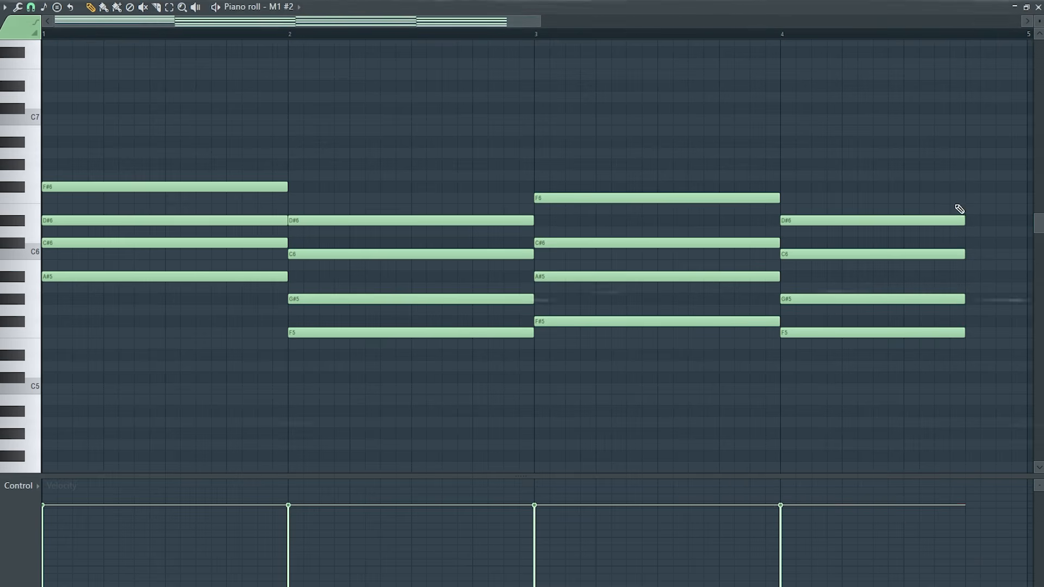
Extend the four chord notes in bar 4 of the M1 #2 piano roll to the end of the bar and play the pattern.
drag(956, 209, 1027, 334)
click(671, 310)
key(space)
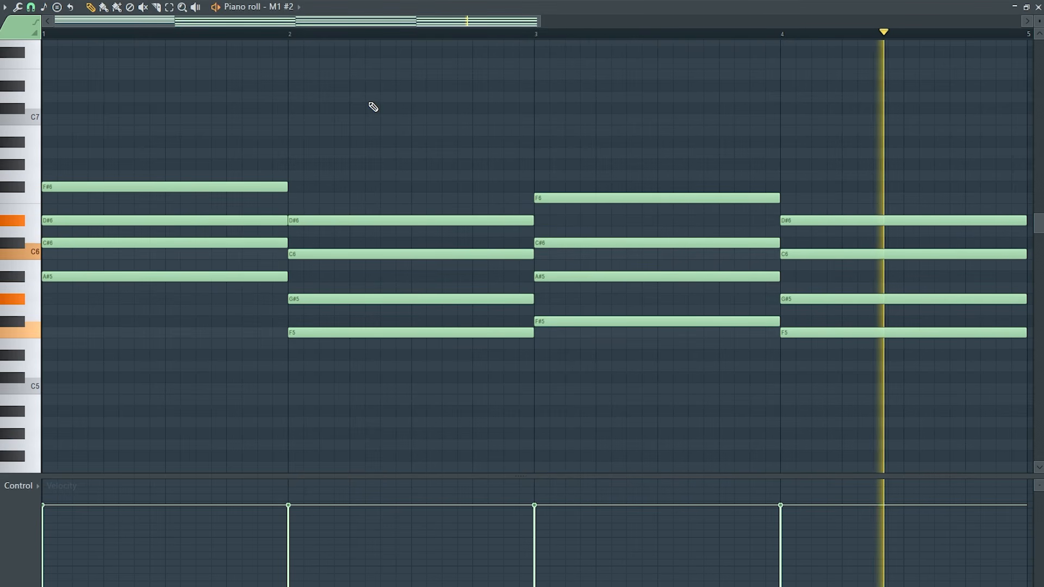
key(space)
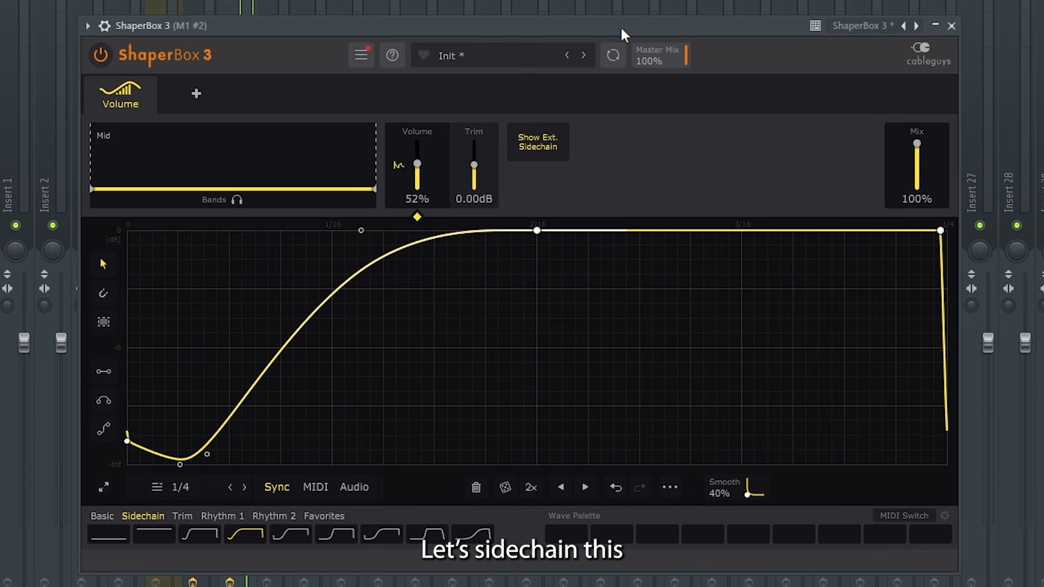
Reduce the highs with band 7 and the lows with band 1 in the M1 #2 channel's Parametric EQ 2.
key(space)
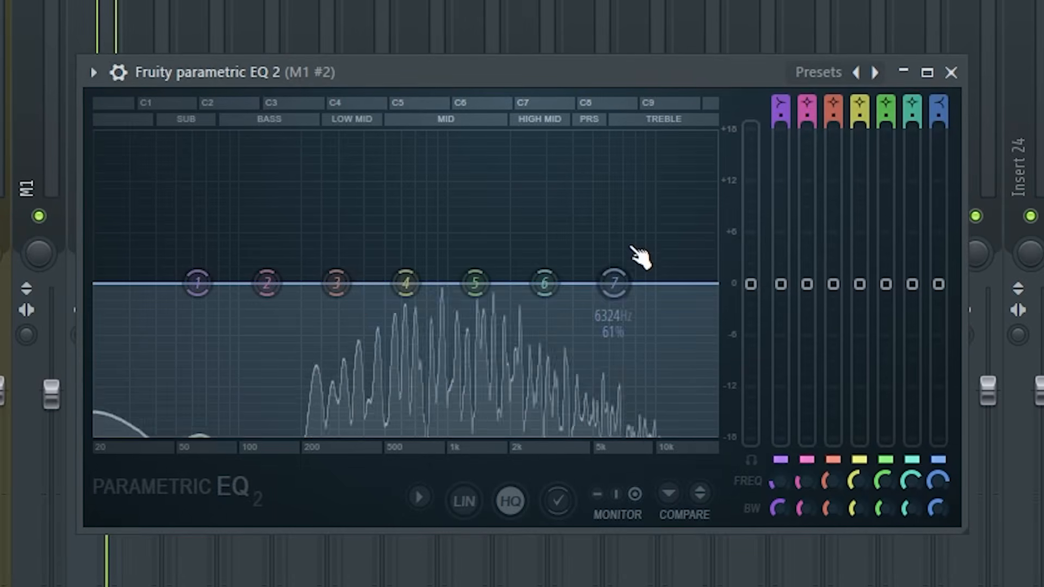
drag(614, 283, 573, 378)
drag(194, 282, 256, 357)
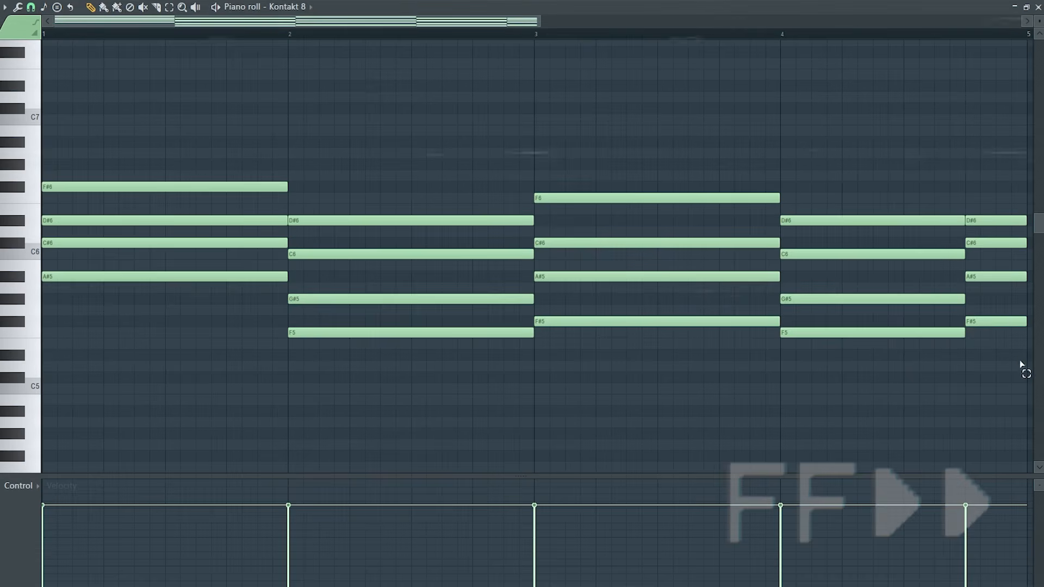
Transpose all Kontakt 8 notes up an octave and shorten the bar 1 chord to a sixteenth note.
key(ctrl+a)
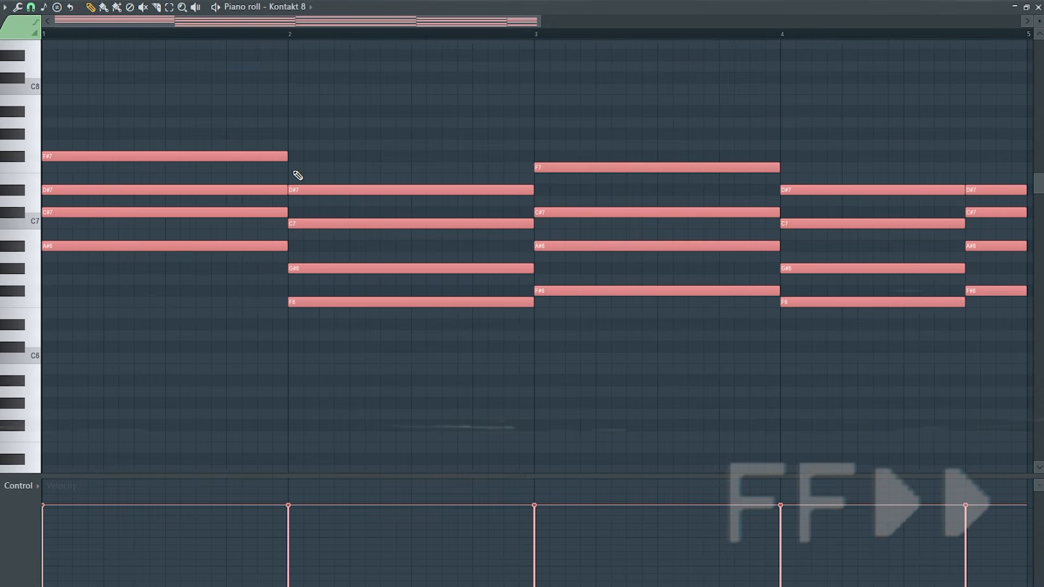
scroll(295, 173, up, 1)
drag(222, 113, 283, 295)
drag(285, 224, 56, 224)
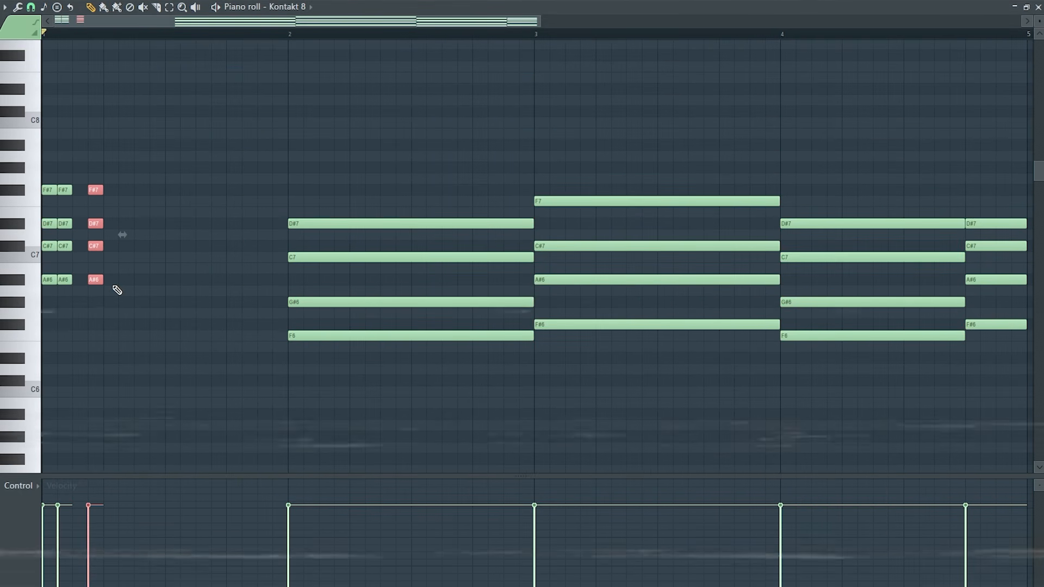
Duplicate the shortened chord hits into a syncopated pattern of paired sixteenths across bars 1 to 3.
key(ctrl+b)
key(ctrl+b)
drag(124, 280, 228, 280)
key(ctrl+b)
key(ctrl+b)
key(ctrl+b)
key(ctrl+b)
key(ctrl+b)
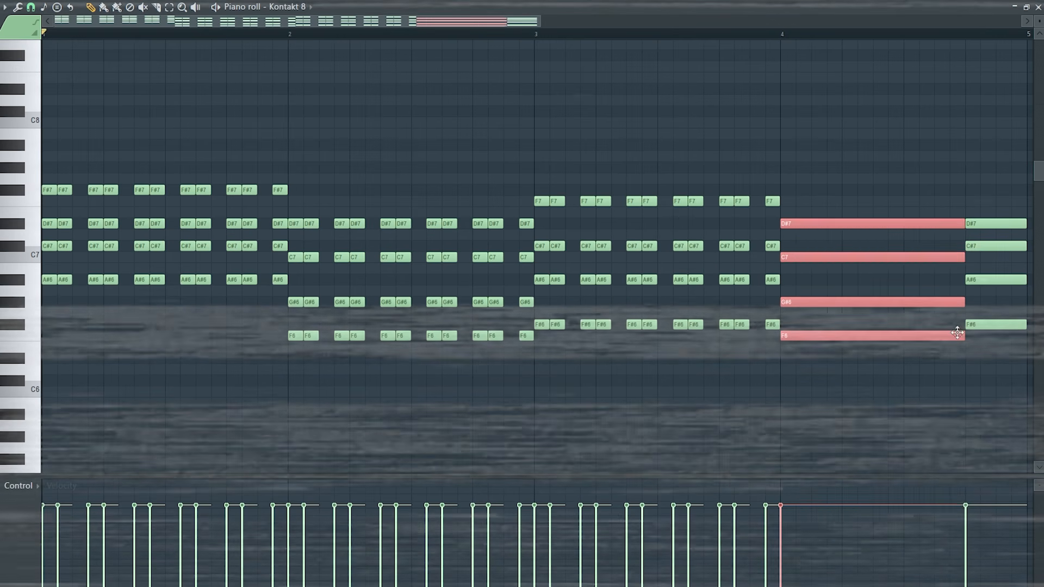
Shorten both chords in bar 4 to sixteenths and duplicate them to continue the syncopated pattern to the end of the bar.
drag(958, 333, 815, 279)
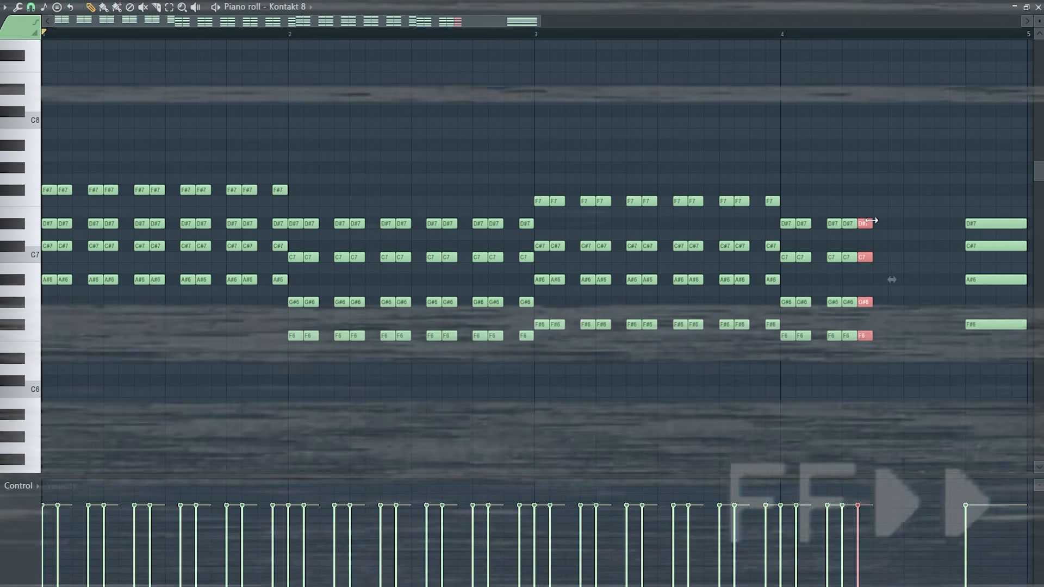
drag(905, 222, 1037, 320)
drag(1025, 280, 979, 280)
drag(972, 325, 988, 325)
drag(988, 326, 1019, 325)
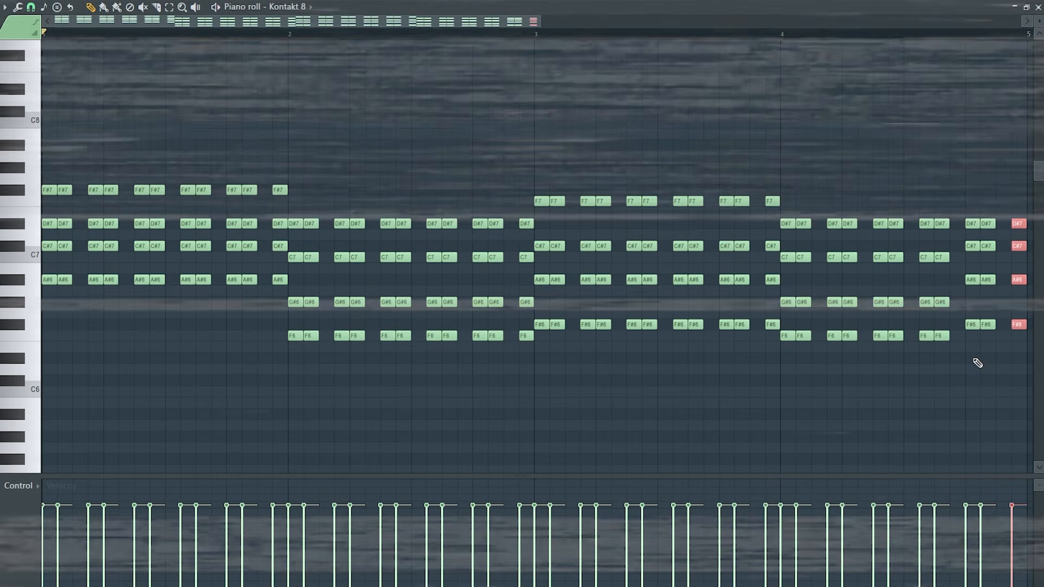
ctrl+click(976, 361)
Lower the Kontakt 8 note velocities by varying amounts to give the repeated chord hits a less uniform feel.
mouse_move(48, 519)
mouse_down()
mouse_move(45, 536)
mouse_move(135, 522)
mouse_move(152, 539)
mouse_up()
drag(181, 507, 182, 532)
drag(197, 507, 197, 527)
mouse_move(227, 506)
mouse_down()
mouse_move(227, 528)
mouse_move(244, 539)
mouse_up()
mouse_move(273, 506)
mouse_down()
mouse_move(273, 527)
mouse_move(289, 515)
mouse_move(304, 529)
mouse_move(335, 515)
mouse_move(351, 531)
mouse_up()
drag(381, 507, 397, 535)
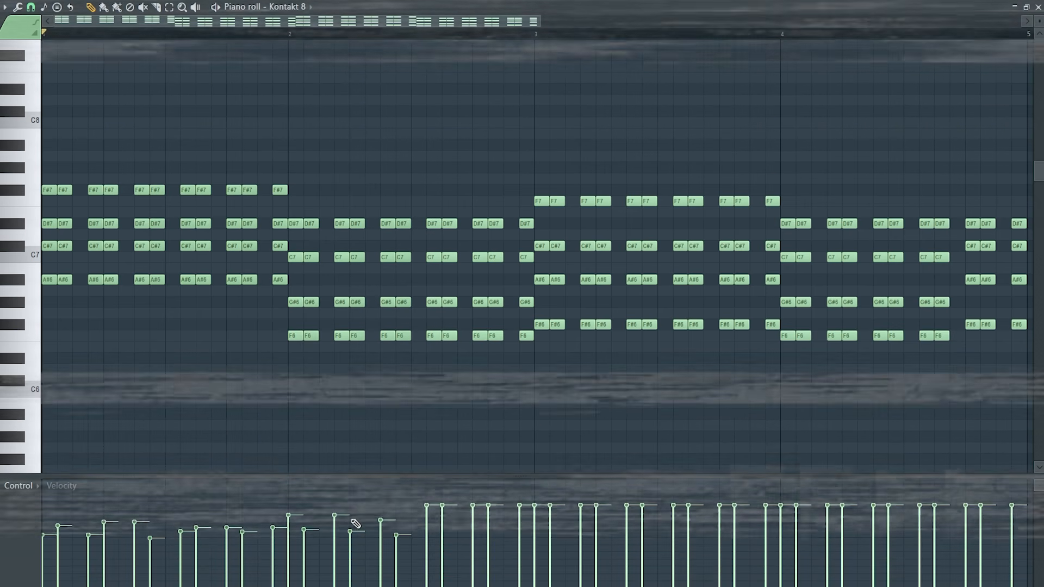
mouse_move(935, 506)
mouse_down()
mouse_move(967, 523)
mouse_move(981, 516)
mouse_up()
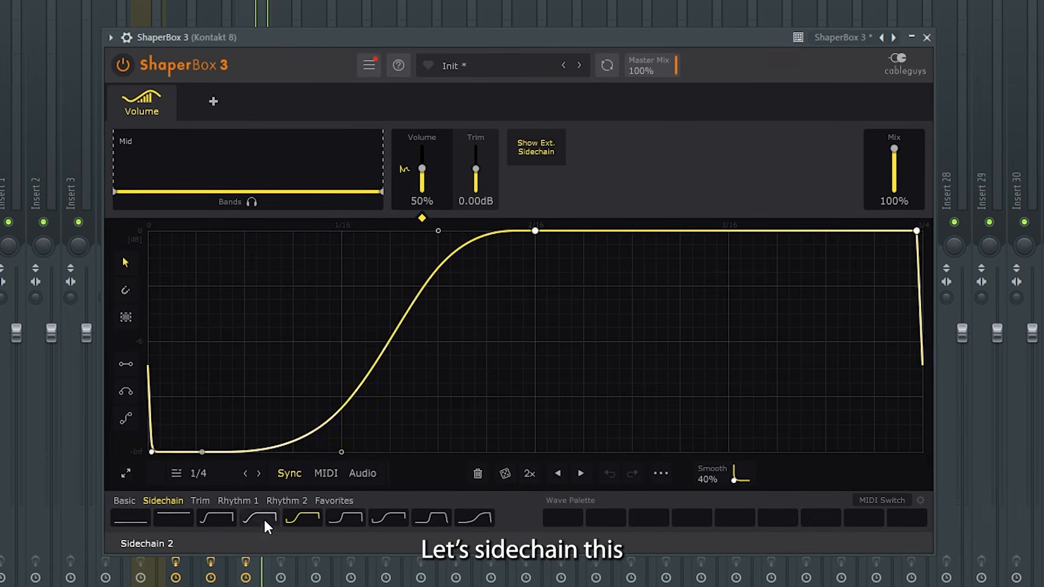
Apply the Sidechain 2 curve in ShaperBox on Kontakt 8, then give EQ band 1 a steeper high-pass slope and raise its cutoff.
click(262, 519)
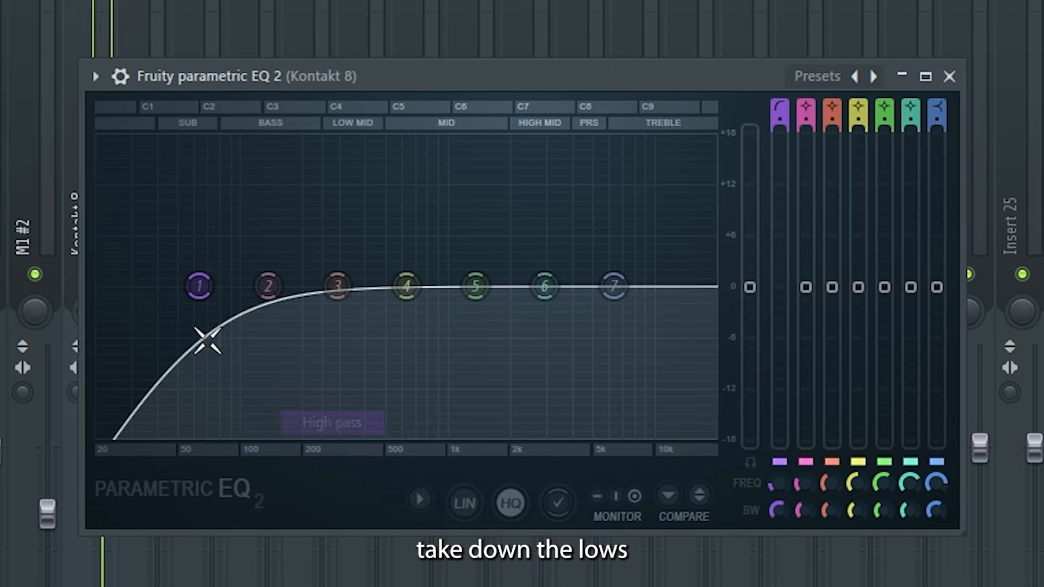
right_click(199, 286)
click(329, 375)
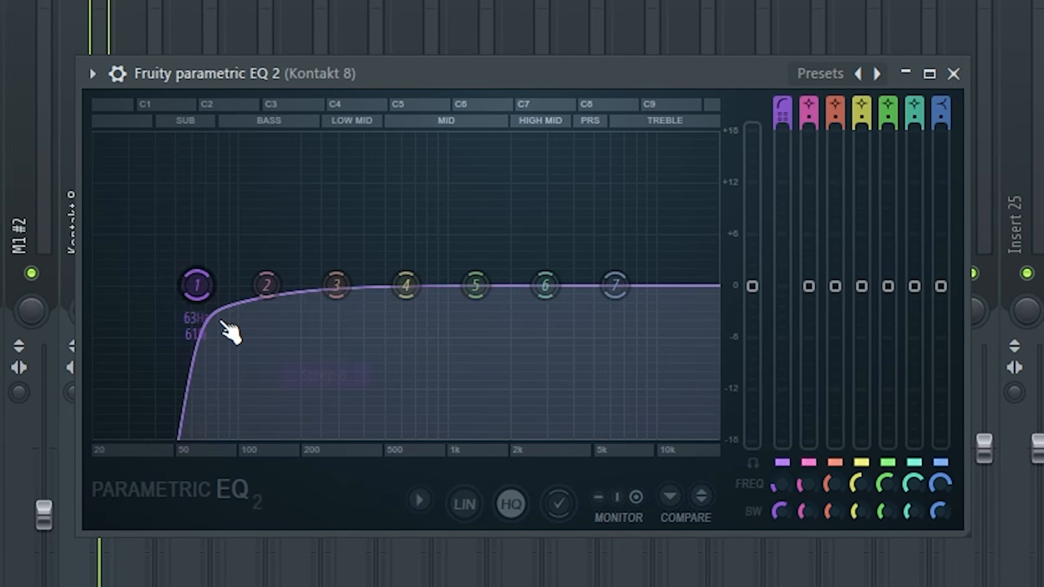
drag(196, 285, 313, 284)
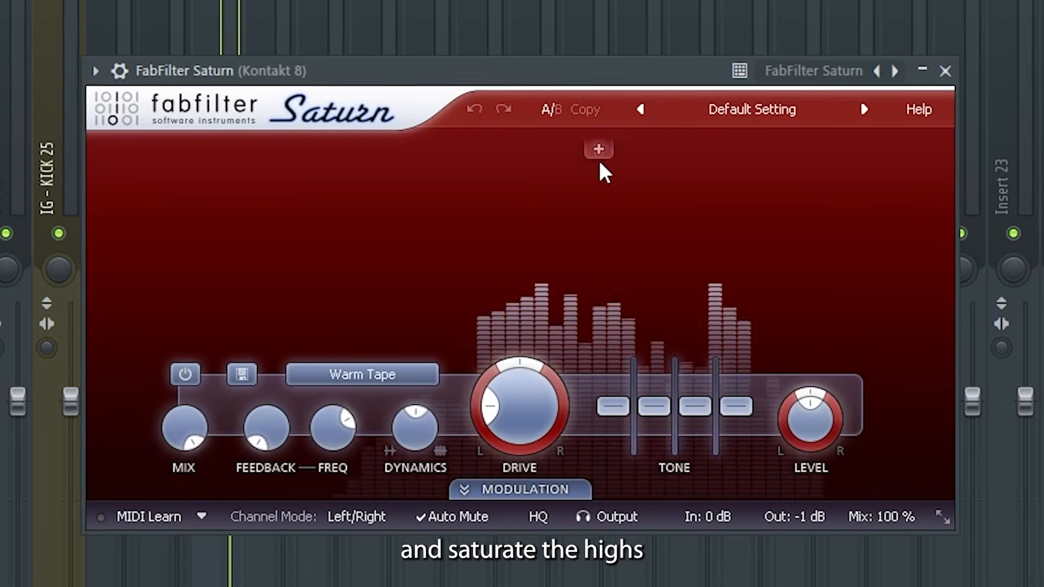
Add a frequency band split in Saturn on the Kontakt 8 channel and adjust the high band to saturate the highs.
click(652, 157)
drag(799, 239, 801, 231)
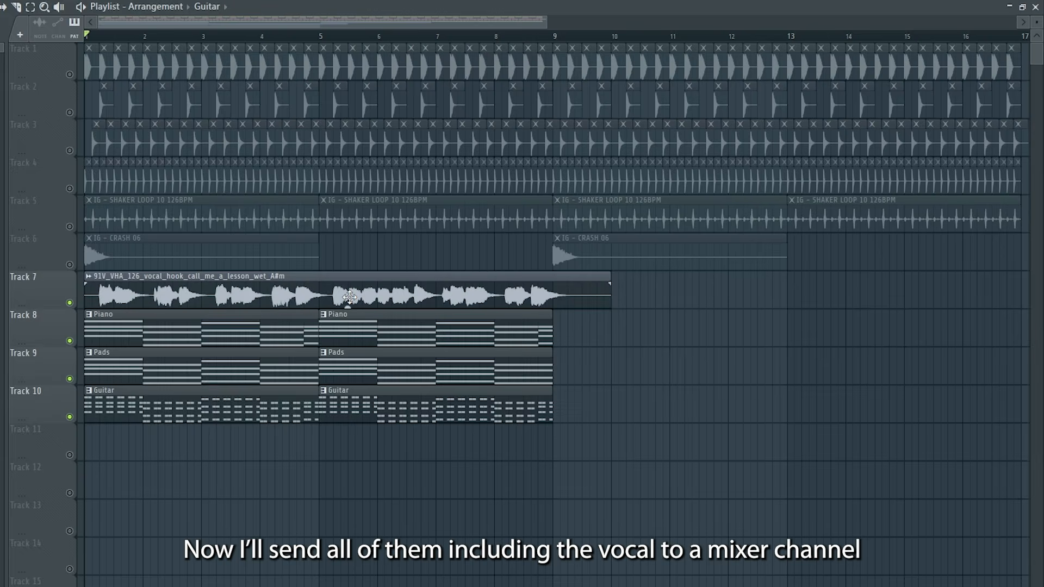
Assign the vocal hook to mixer track 9 and route that track to Insert 10.
double_click(349, 297)
click(329, 159)
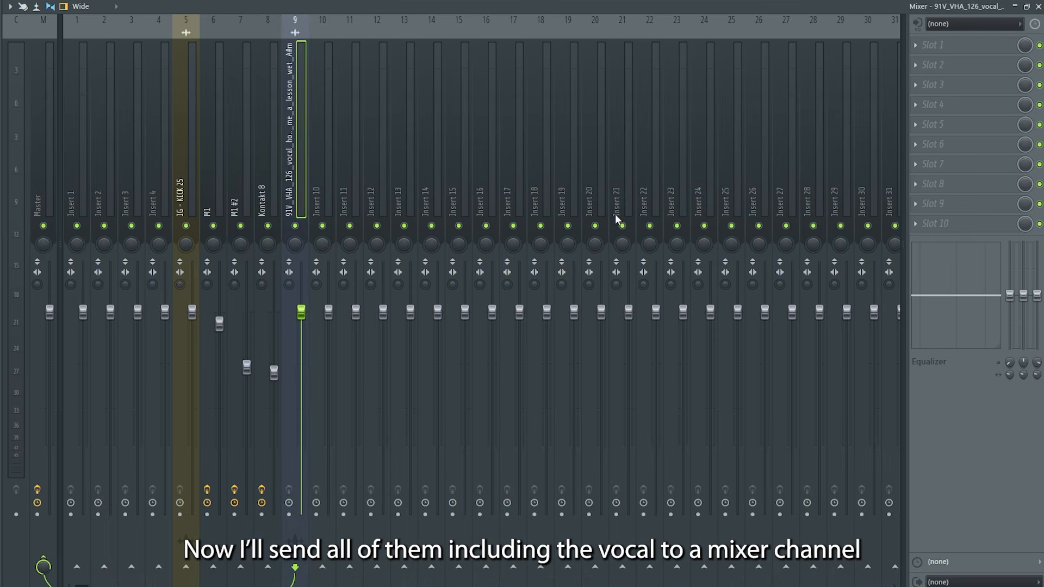
click(330, 564)
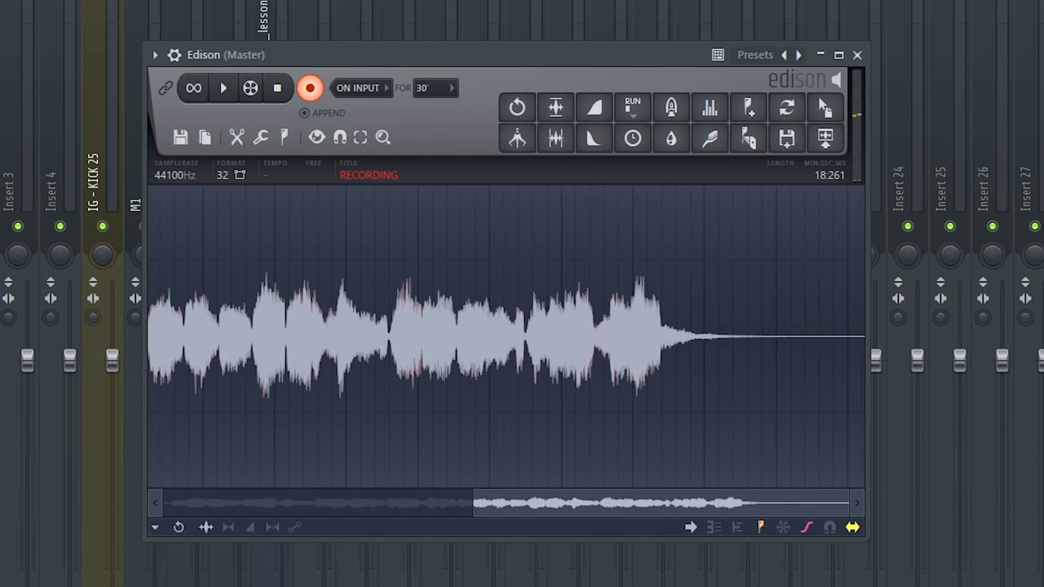
Stop the Edison recording on the Master and place the recorded audio at the start of Track 11.
click(310, 88)
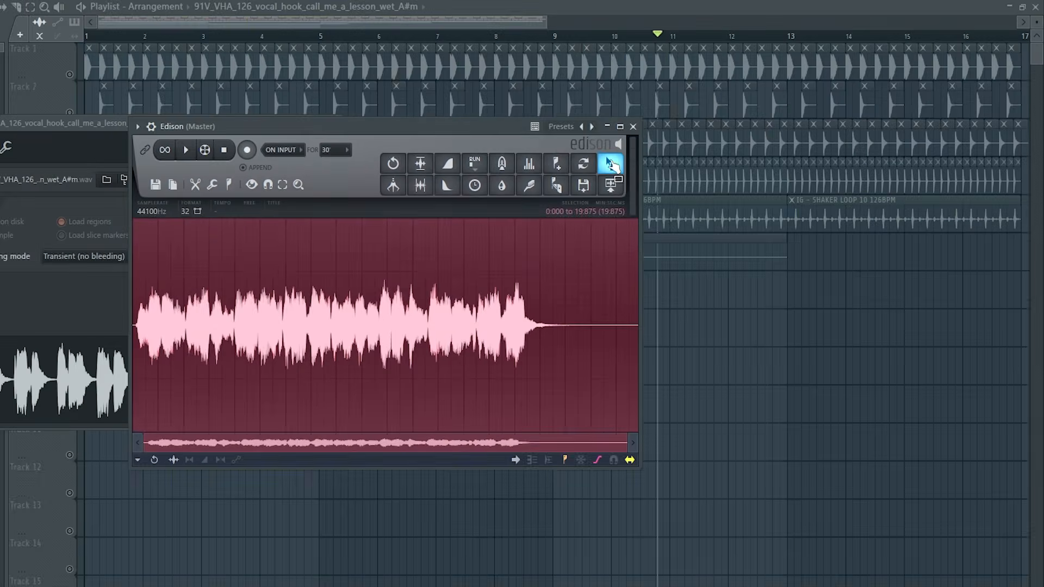
drag(612, 164, 124, 448)
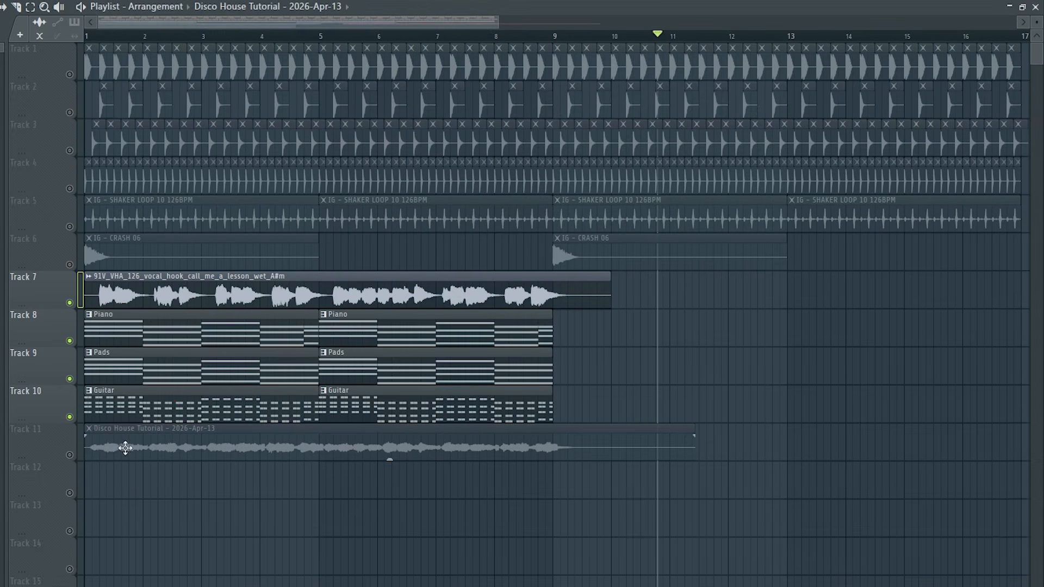
Rename the recorded clip Disco Sample and move its track up to the Track 7 position.
click(89, 428)
click(133, 486)
text(Disco Sample)
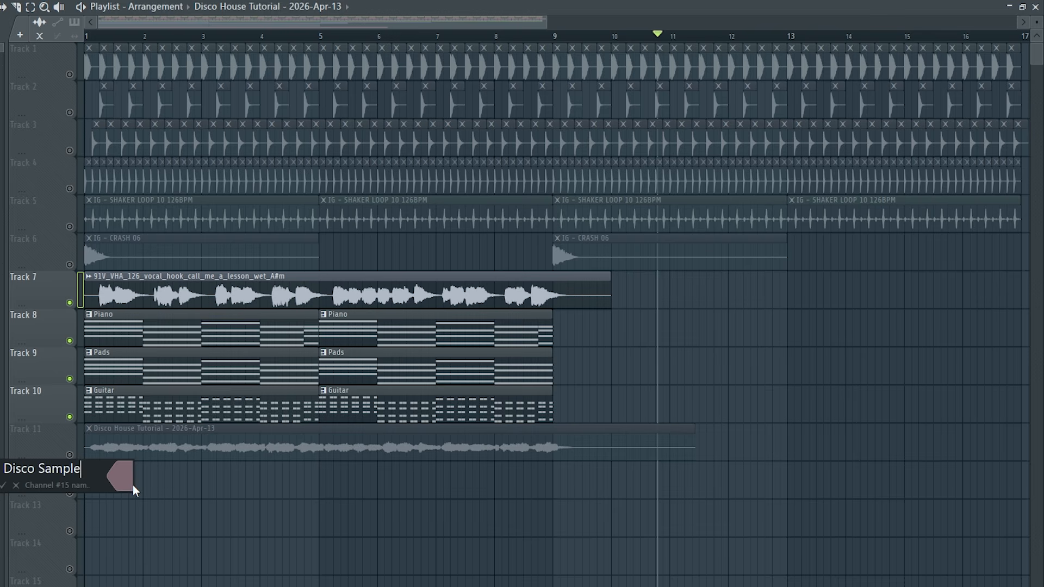
key(Return)
scroll(53, 365, up, 3)
Mute the vocal, Piano, Pads and Guitar tracks and unmute the Disco Sample on Track 7.
click(69, 380)
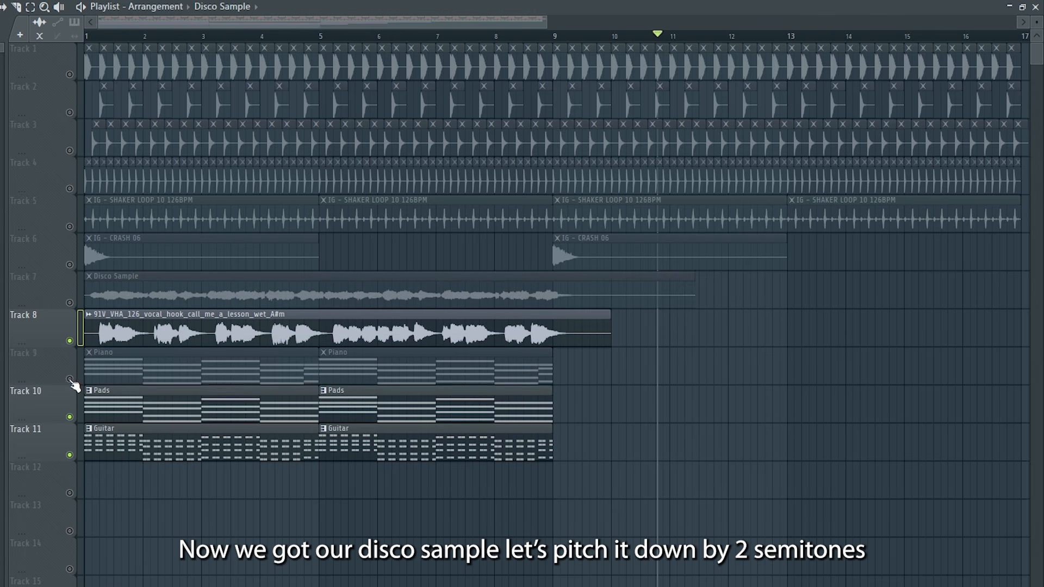
click(70, 417)
click(70, 455)
click(69, 341)
click(70, 303)
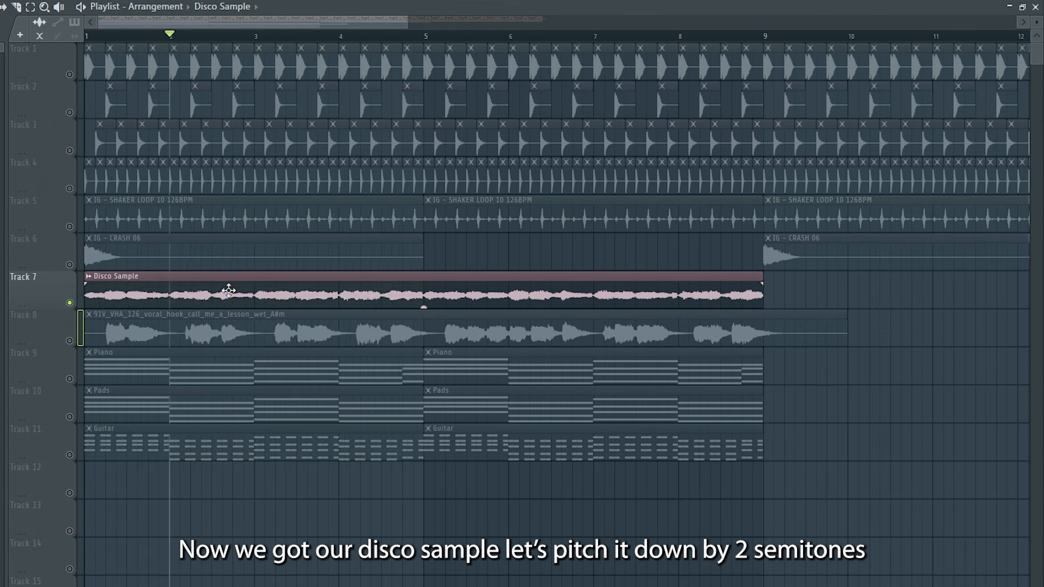
Set the Disco Sample's time-stretching mode to Stretch and pitch the clip down by 2 semitones.
double_click(229, 289)
click(367, 264)
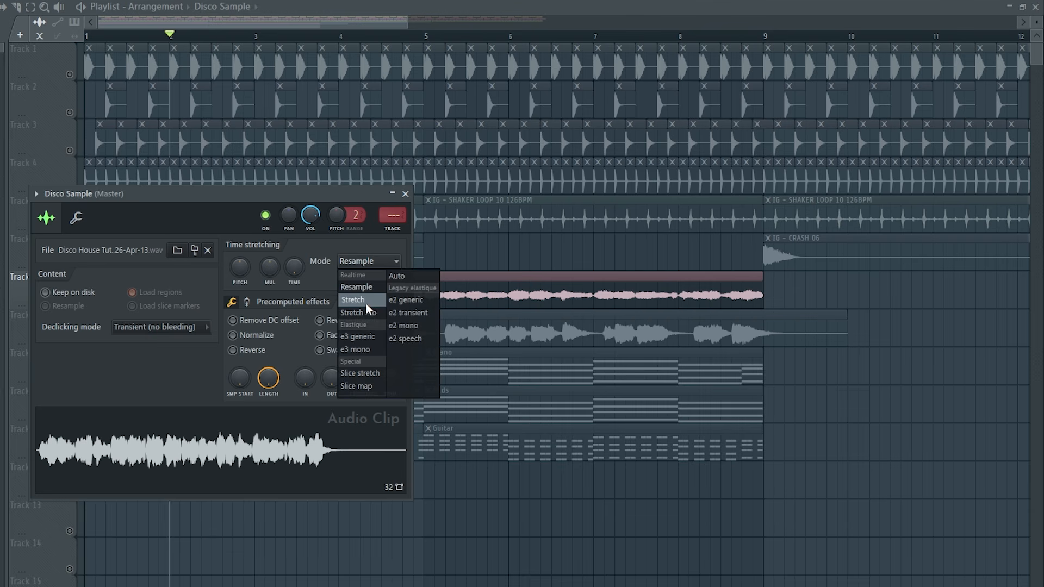
click(366, 304)
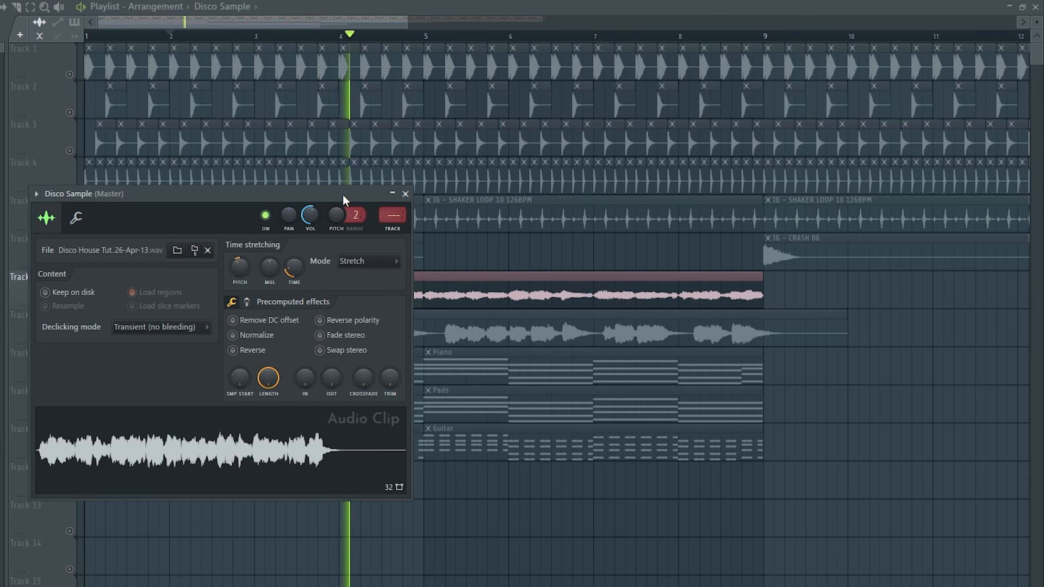
click(405, 194)
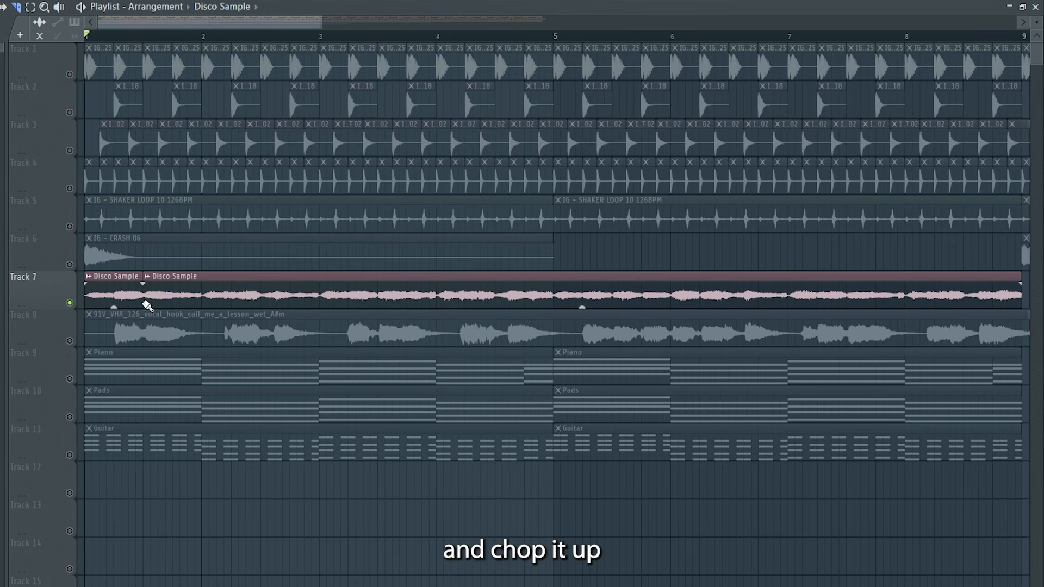
Chop and rearrange the Disco Sample into a four-bar loop on Track 7 and duplicate it from bar 5.
drag(163, 287, 223, 287)
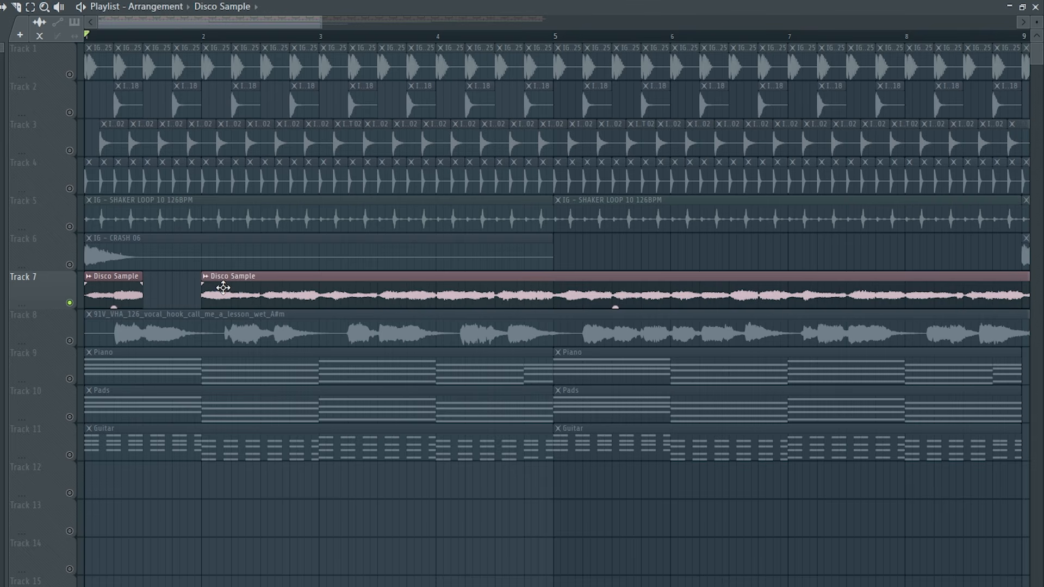
key(space)
key(space)
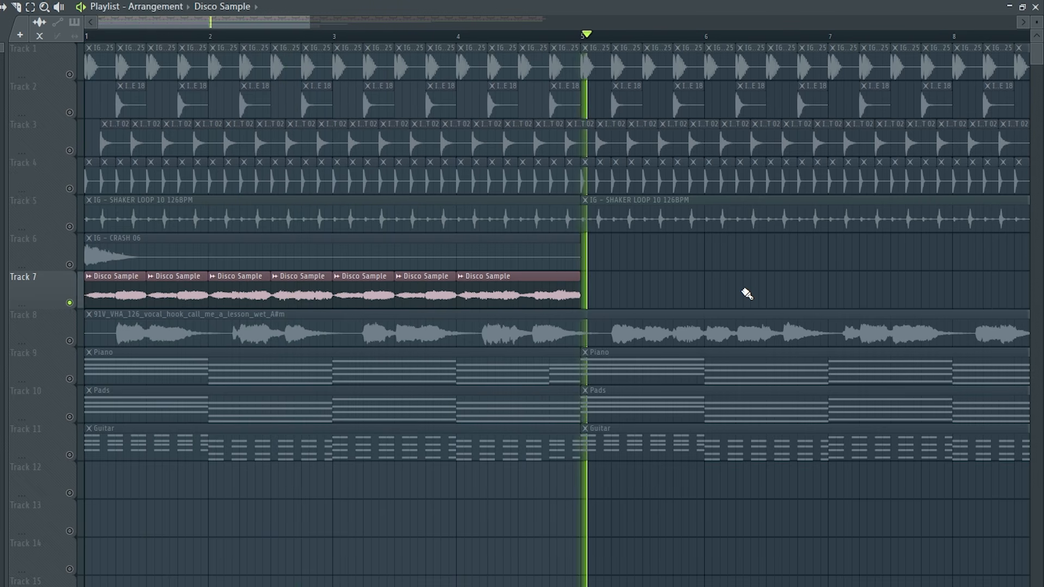
key(space)
drag(660, 298, 117, 285)
key(ctrl+b)
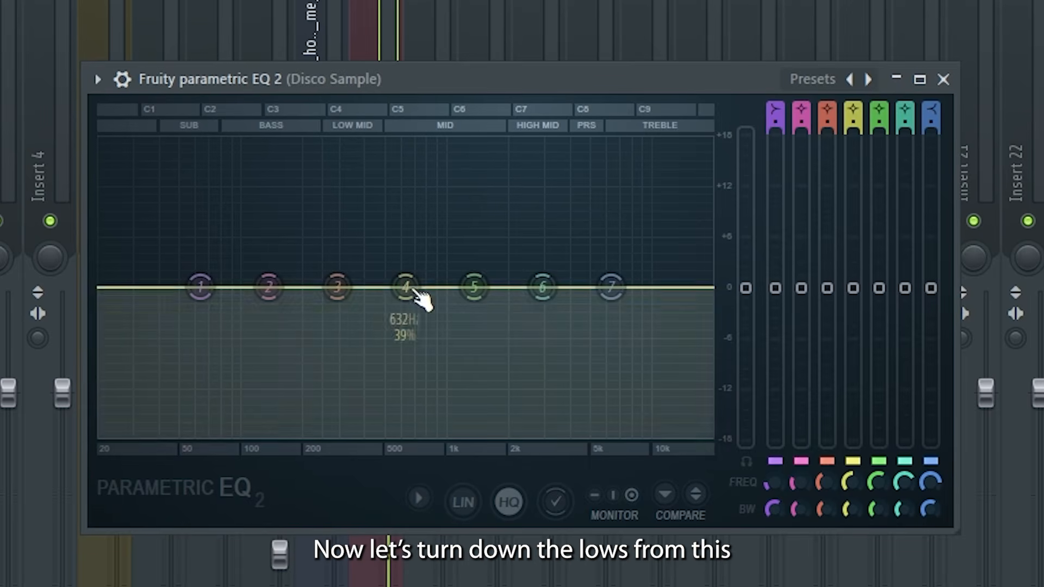
Cut the lows of the Disco Sample mixer track with band 1 of Fruity Parametric EQ 2 during playback.
key(space)
drag(201, 286, 292, 435)
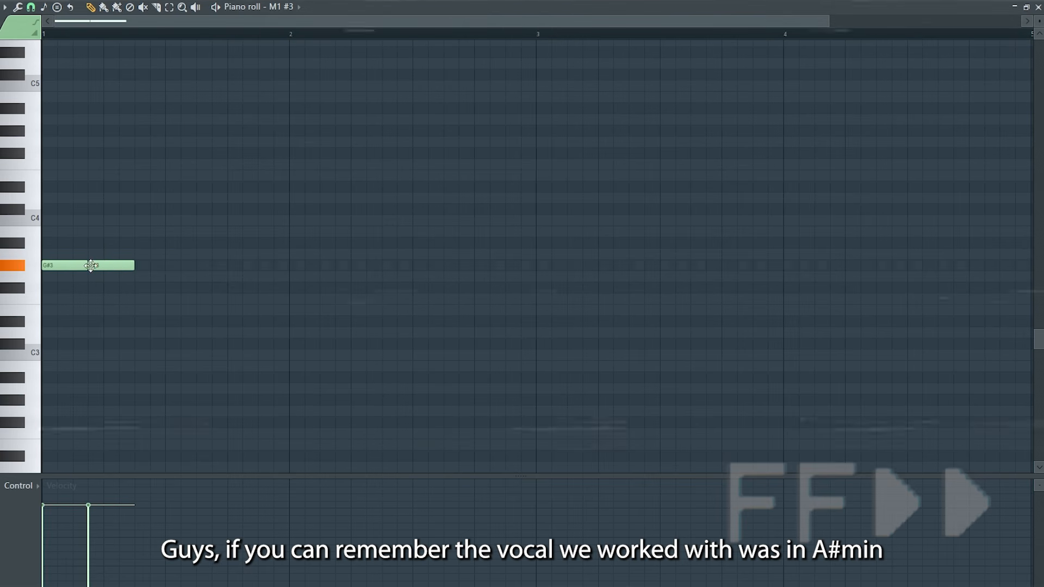
Write a three-note G#3 rhythm for M1 #3 and repeat it through bar 1 and the first half of bar 2.
click(140, 265)
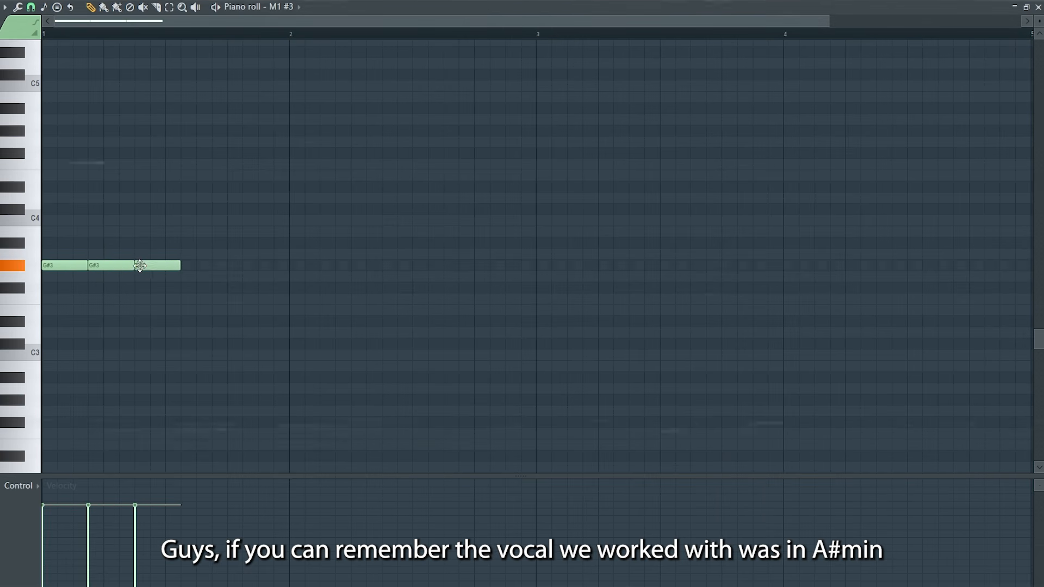
drag(209, 276, 75, 265)
key(ctrl+b)
key(ctrl+b)
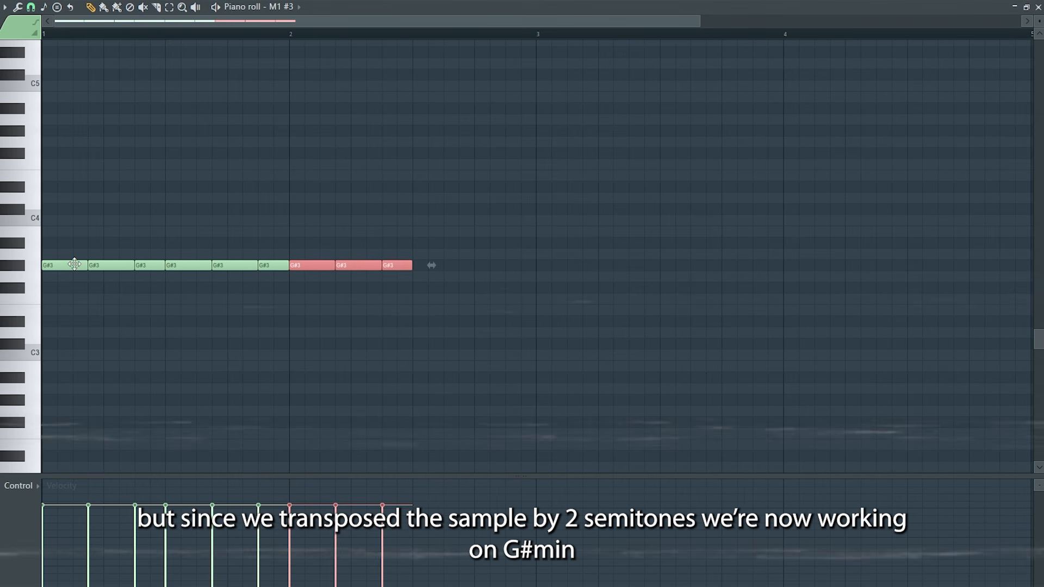
Raise the three bar 2 notes to C#4 and duplicate them into the second half of the bar at B3.
key(Up)
key(Up)
key(Up)
key(Up)
key(Up)
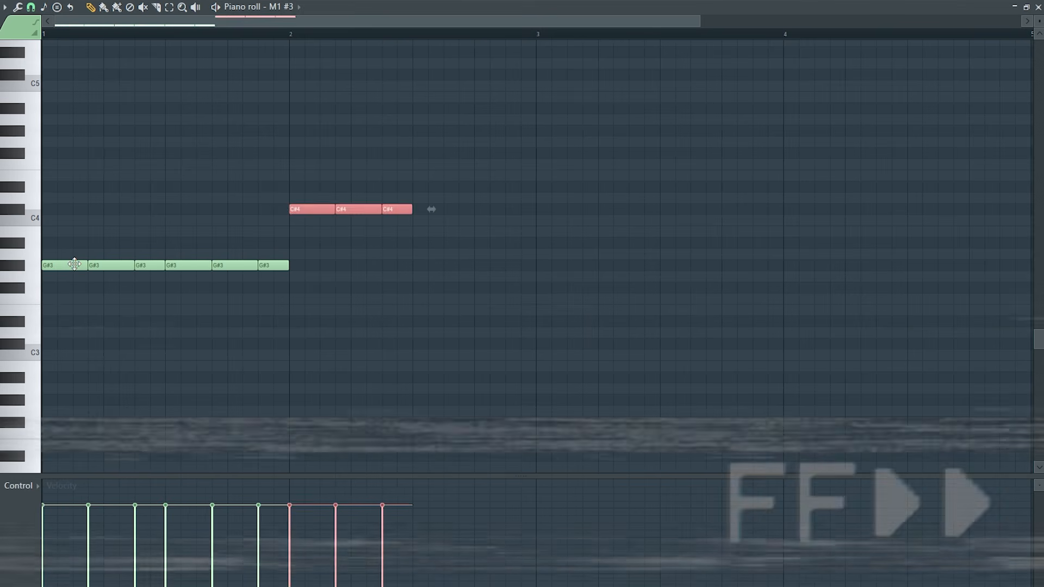
key(ctrl+b)
key(Down)
key(Down)
Duplicate the whole two-bar M1 #3 pattern into bars 3 and 4 and play it back.
key(ctrl+a)
key(ctrl+b)
key(ctrl+d)
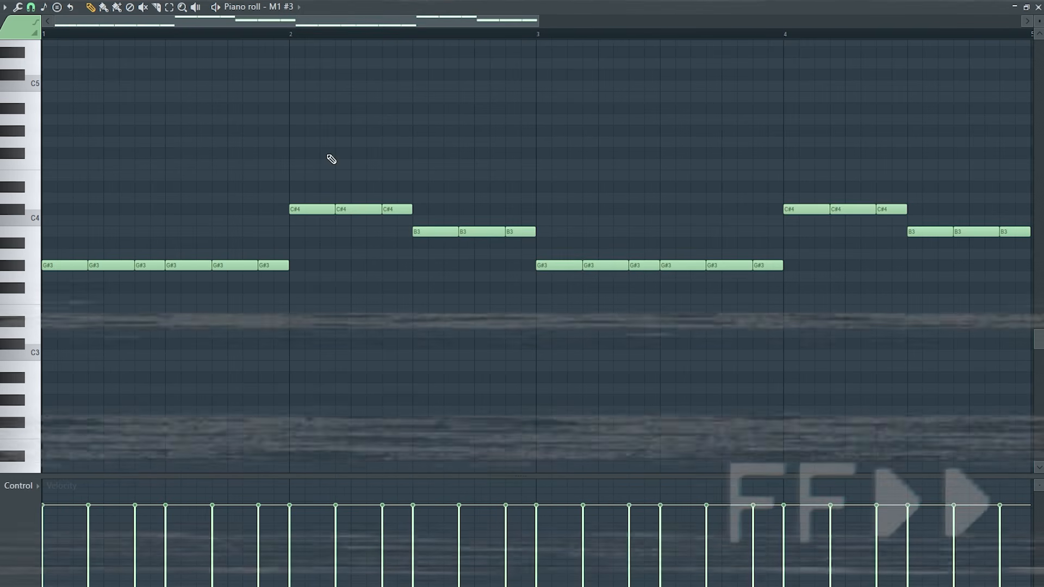
scroll(257, 120, up, 2)
key(space)
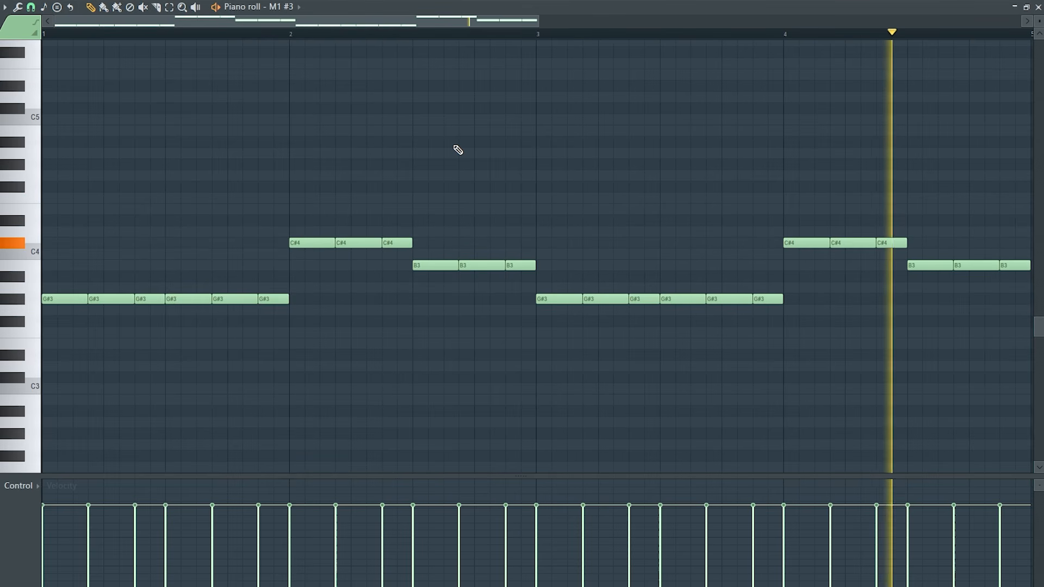
key(space)
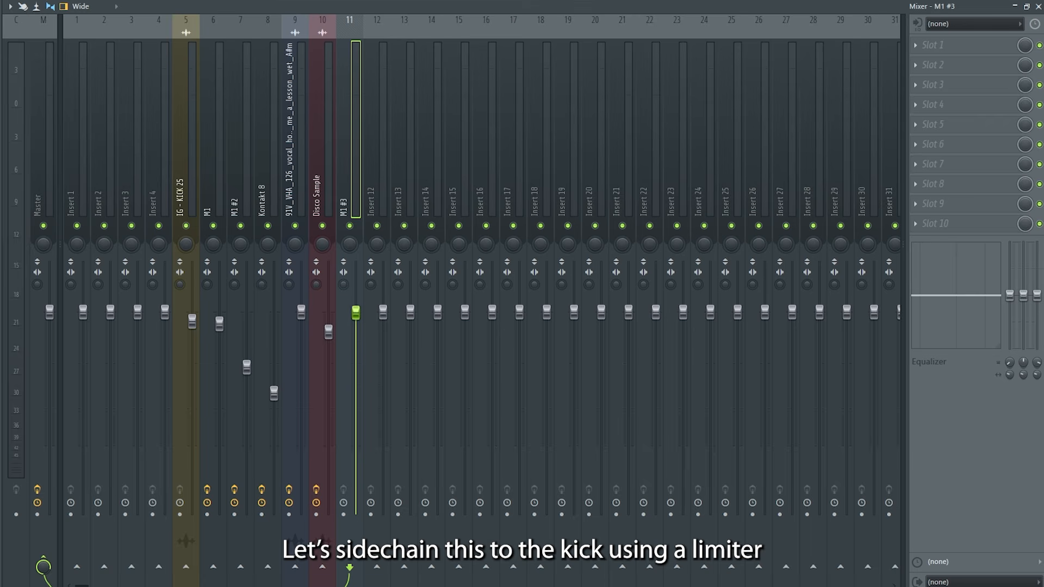
Add a separator at mixer track Insert 25, name the track Sidechain and color it Sea Green (#359F7A).
right_click(732, 99)
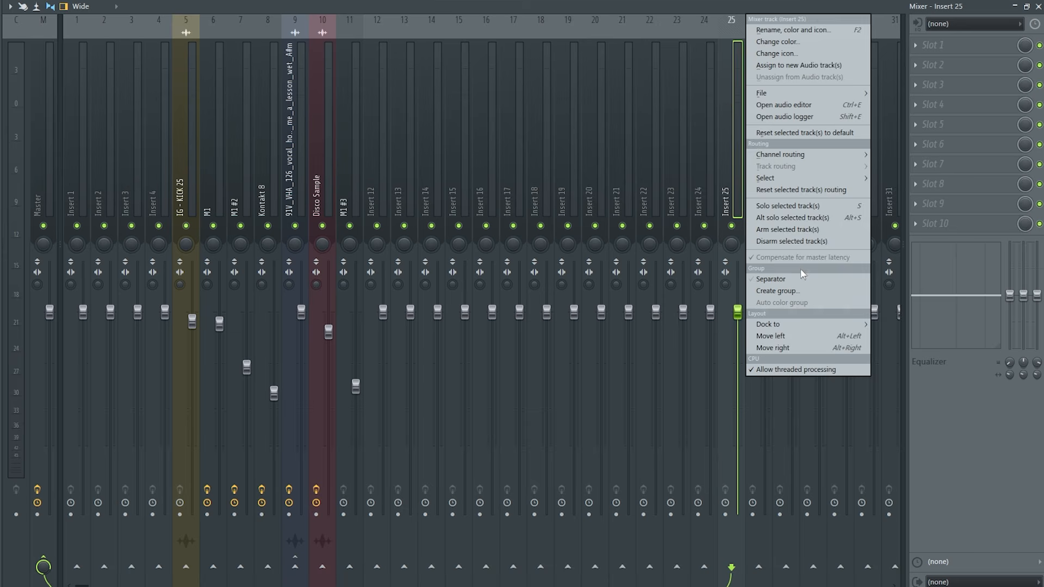
click(812, 277)
middle_click(728, 135)
text(Sidechain)
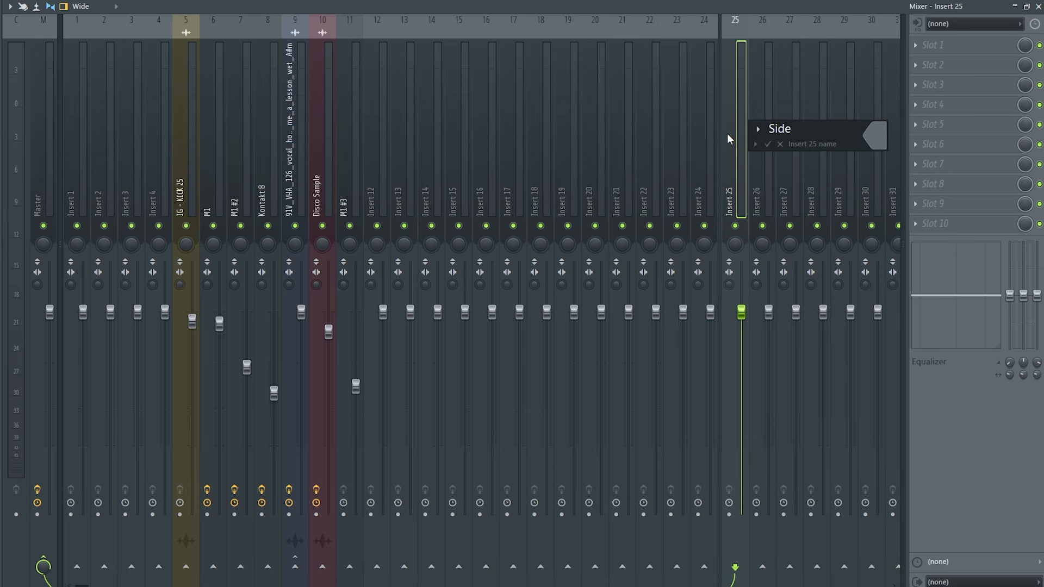
click(876, 134)
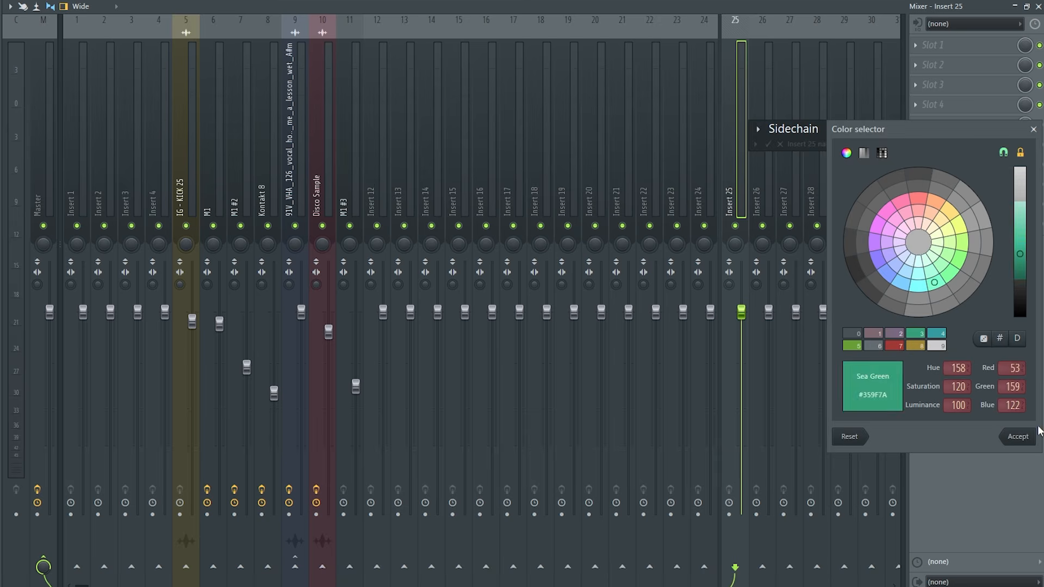
click(1018, 437)
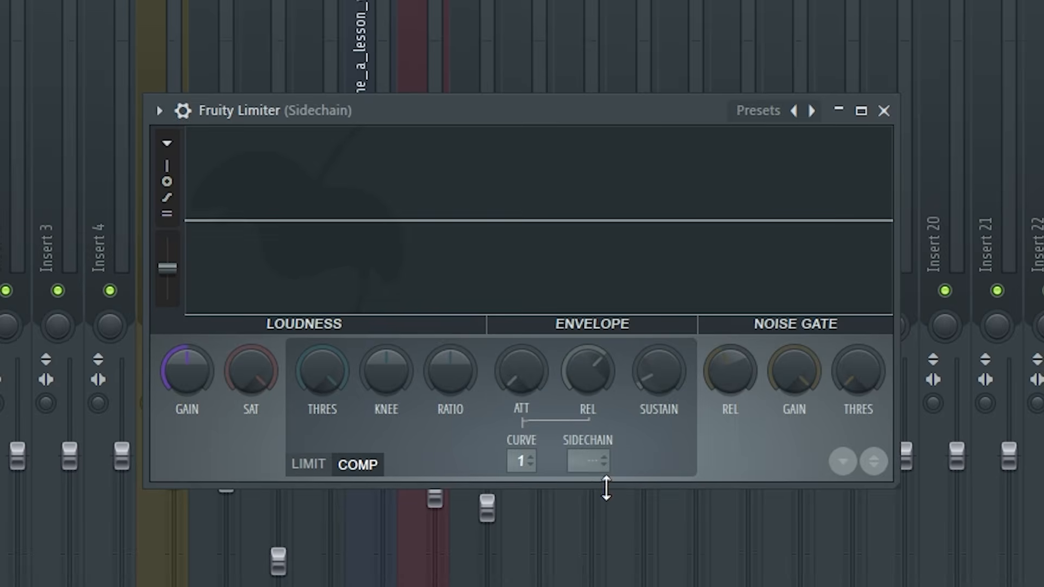
Set the Sidechain track's Fruity Limiter to sidechain input 1, then lower its compressor threshold and raise its ratio.
click(595, 469)
click(642, 504)
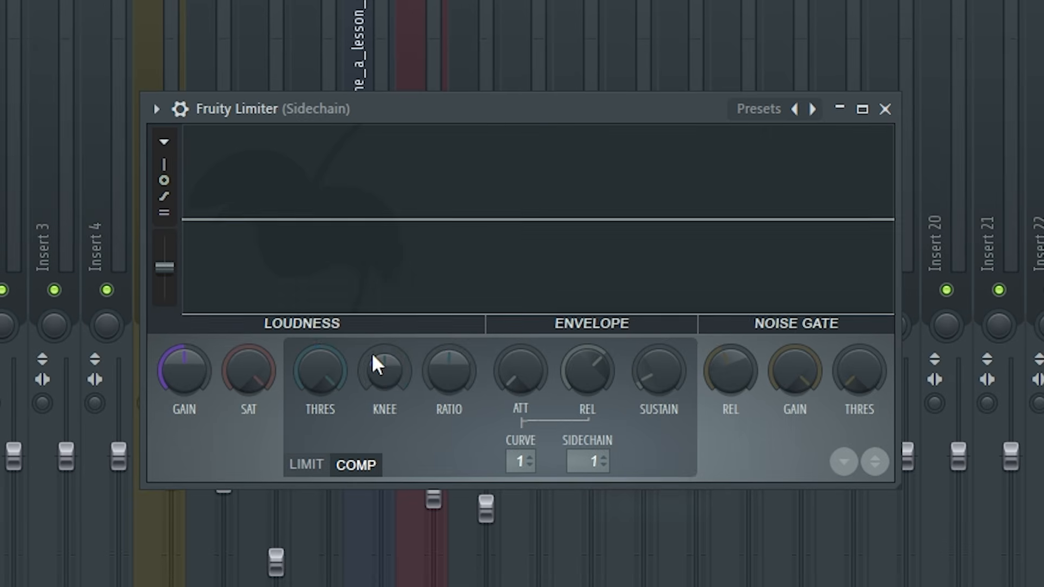
drag(322, 371, 322, 470)
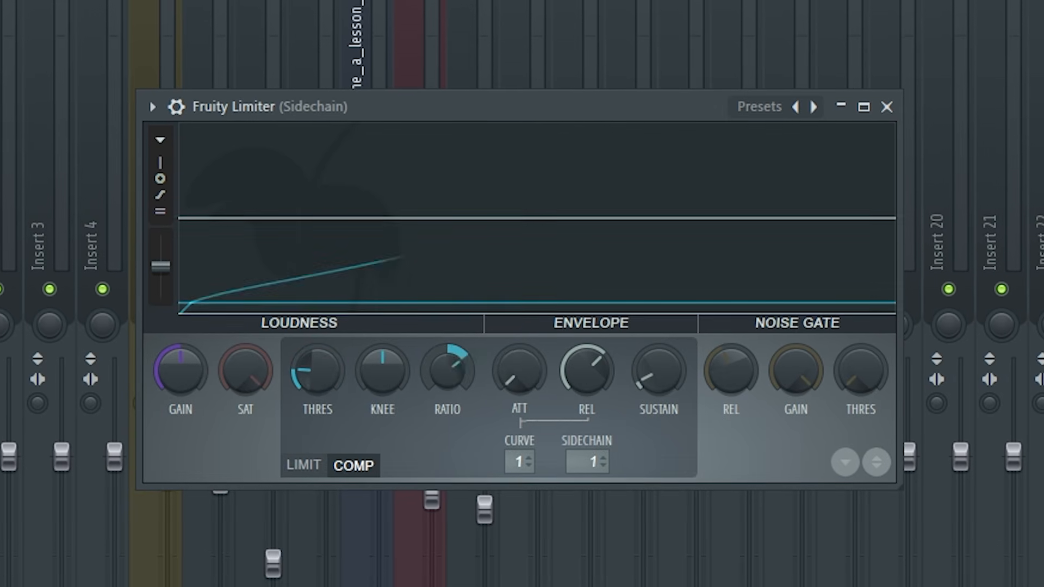
drag(447, 371, 448, 354)
Cut the highs of M1 #3 with EQ band 7 and slightly boost its lower mids with band 3 during playback.
key(space)
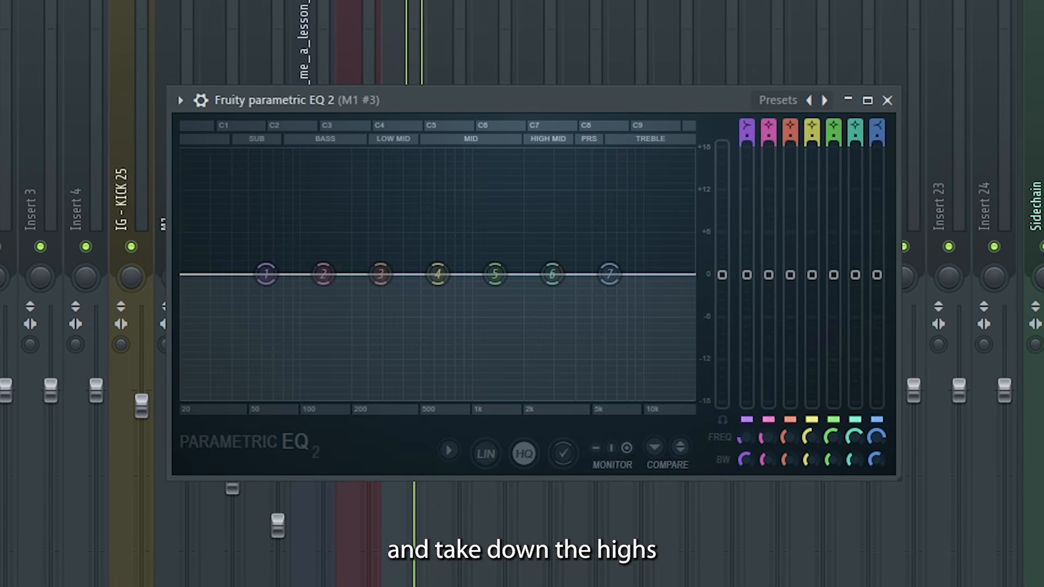
drag(609, 273, 548, 398)
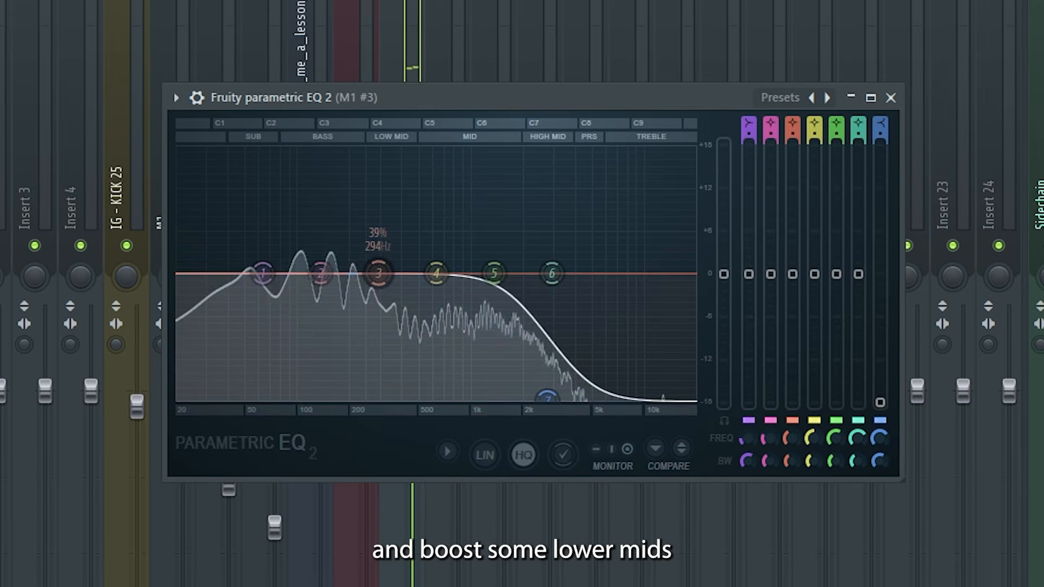
drag(379, 273, 367, 254)
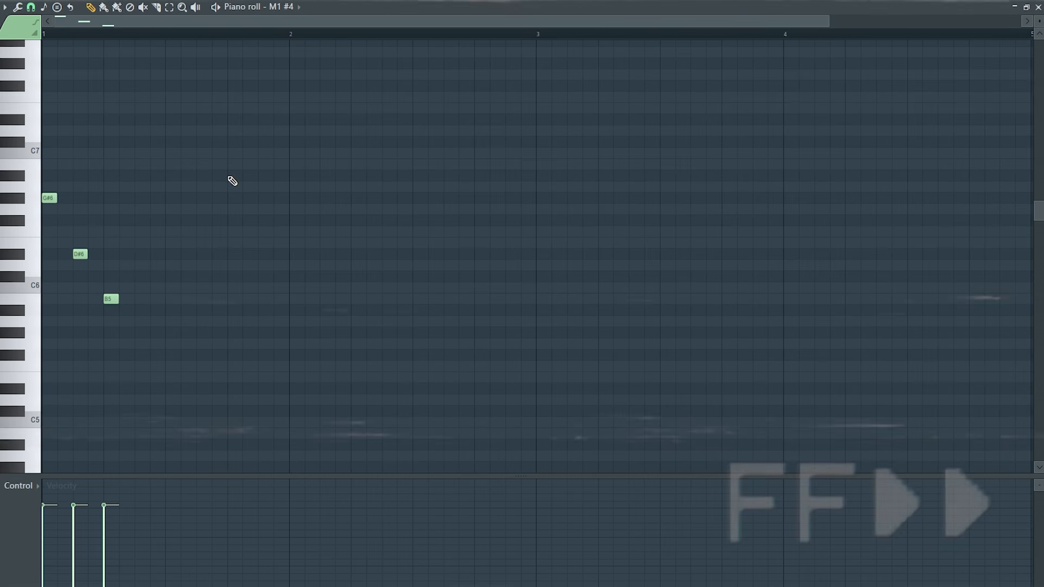
Add short C#7 and B6 notes at the start of bar 2 for M1 #4 and audition the phrase.
right_click(297, 176)
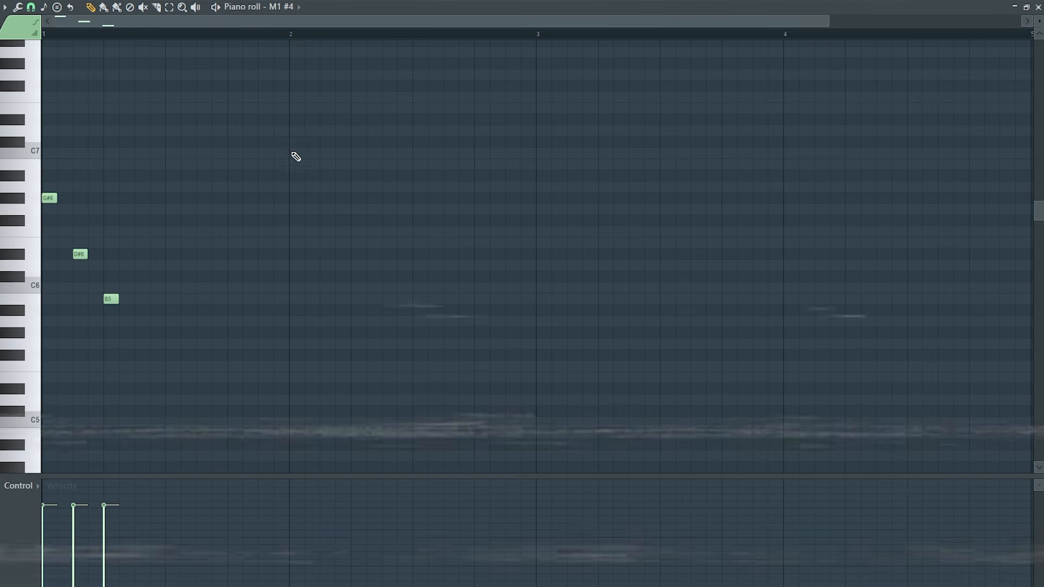
click(296, 143)
click(327, 164)
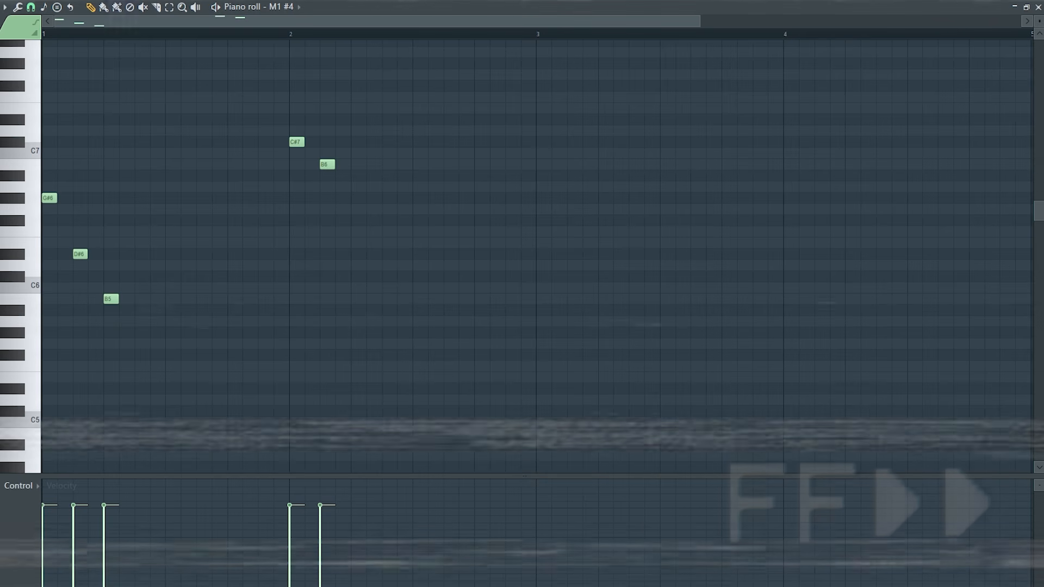
key(space)
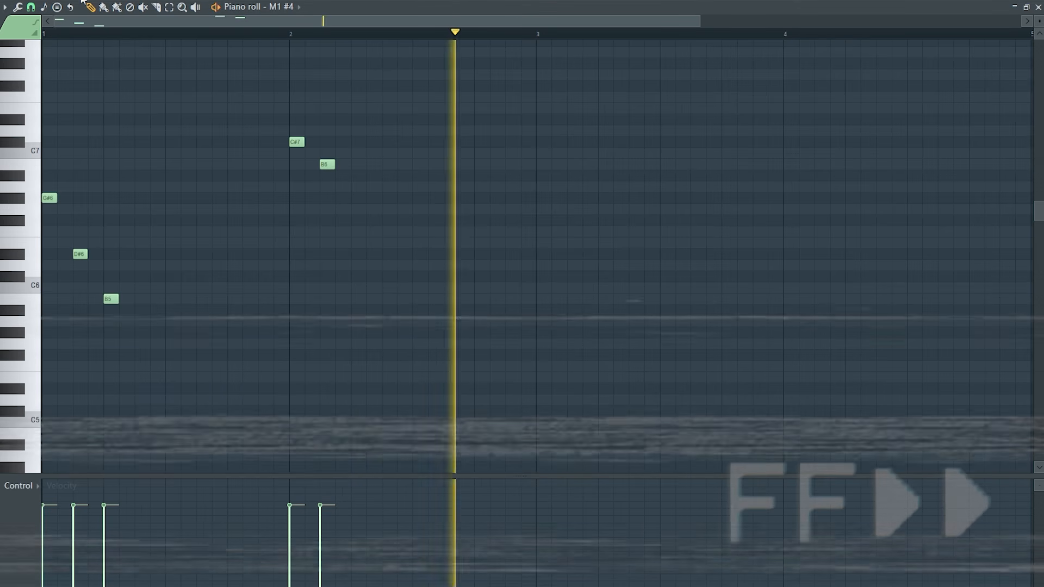
key(space)
Duplicate the two-bar M1 #4 phrase into bars 3 and 4 and play the pattern.
drag(544, 32, 45, 146)
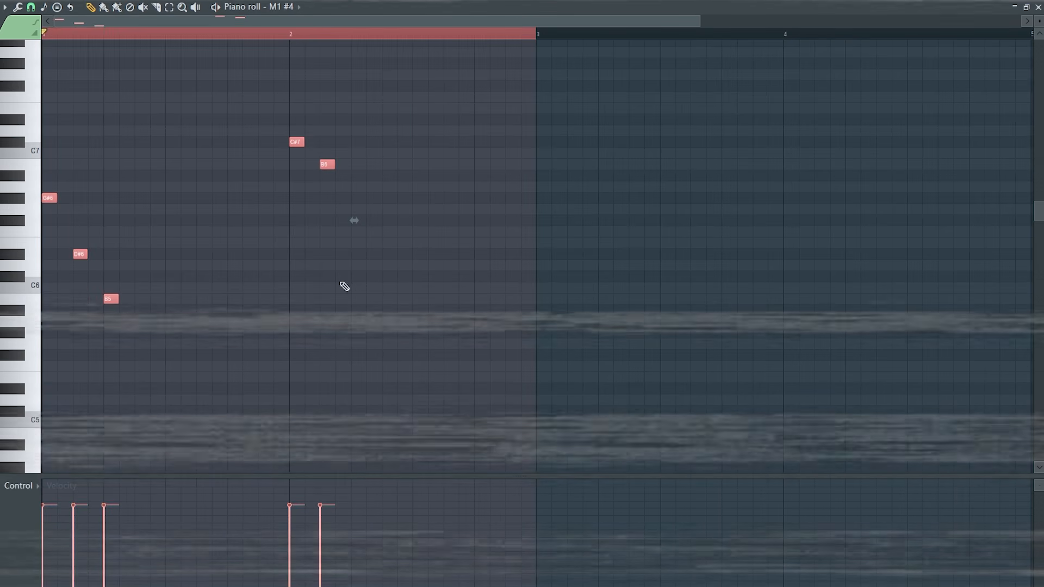
key(ctrl+b)
drag(1032, 32, 528, 157)
scroll(475, 232, up, 2)
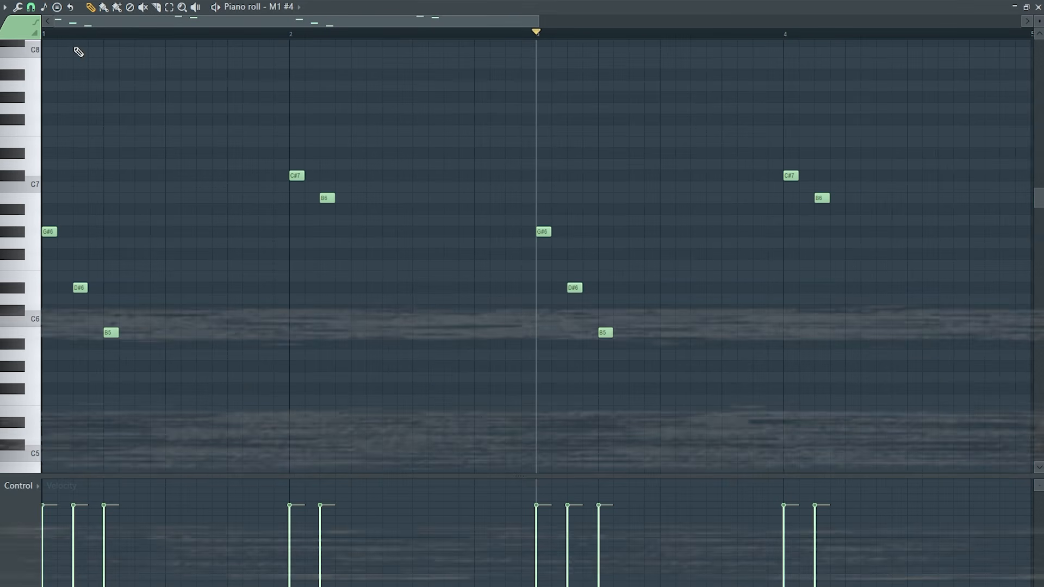
key(space)
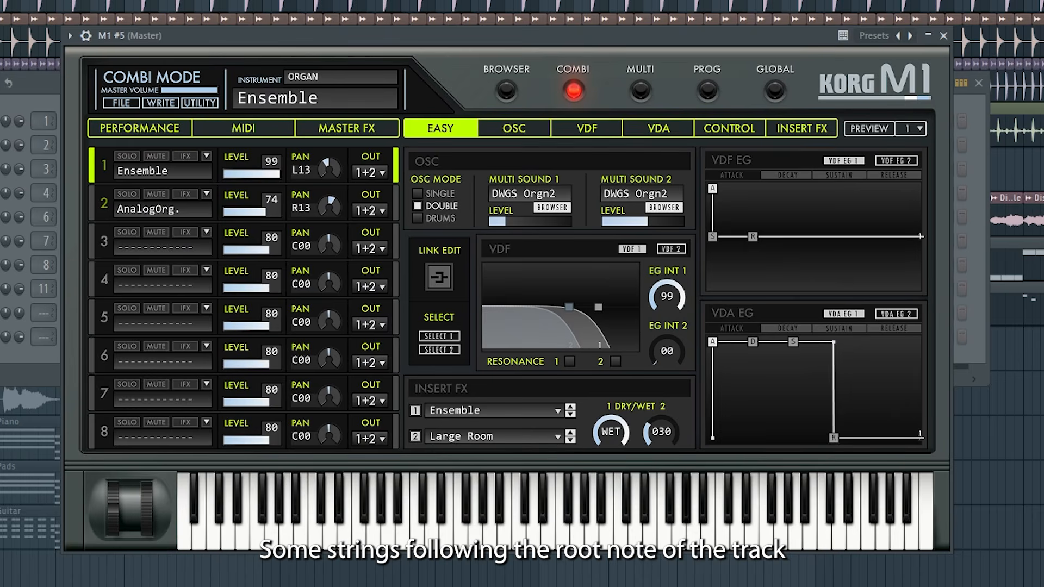
Write one sustained G#6 string note for M1 #5 spanning all four bars and audition it.
click(66, 265)
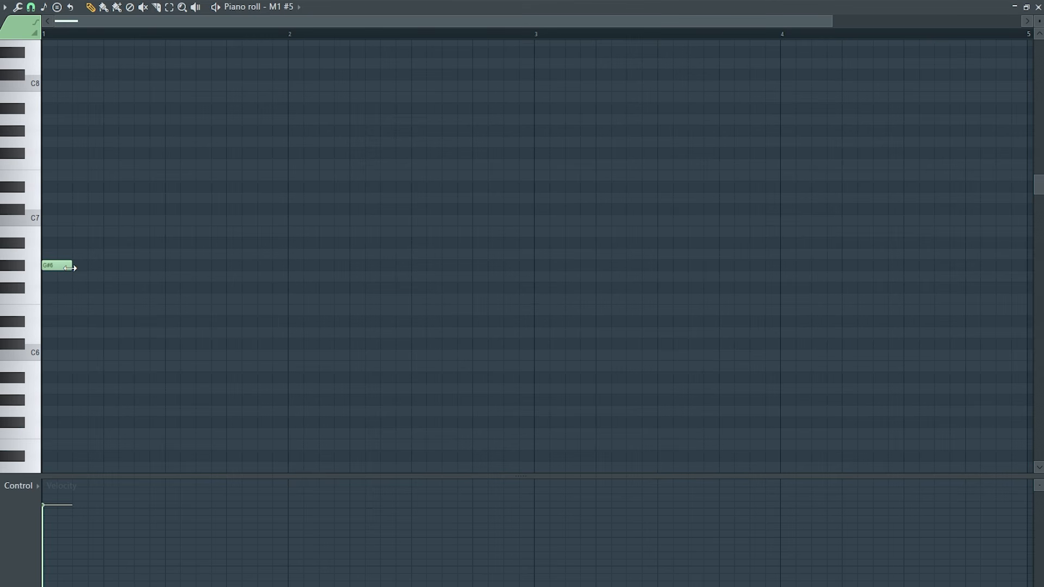
drag(70, 268, 822, 267)
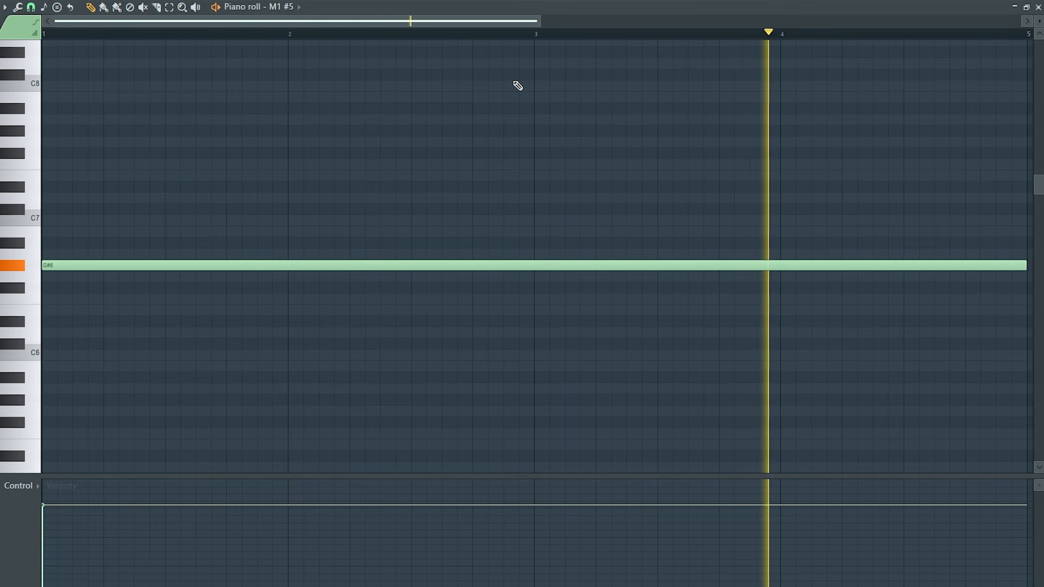
key(space)
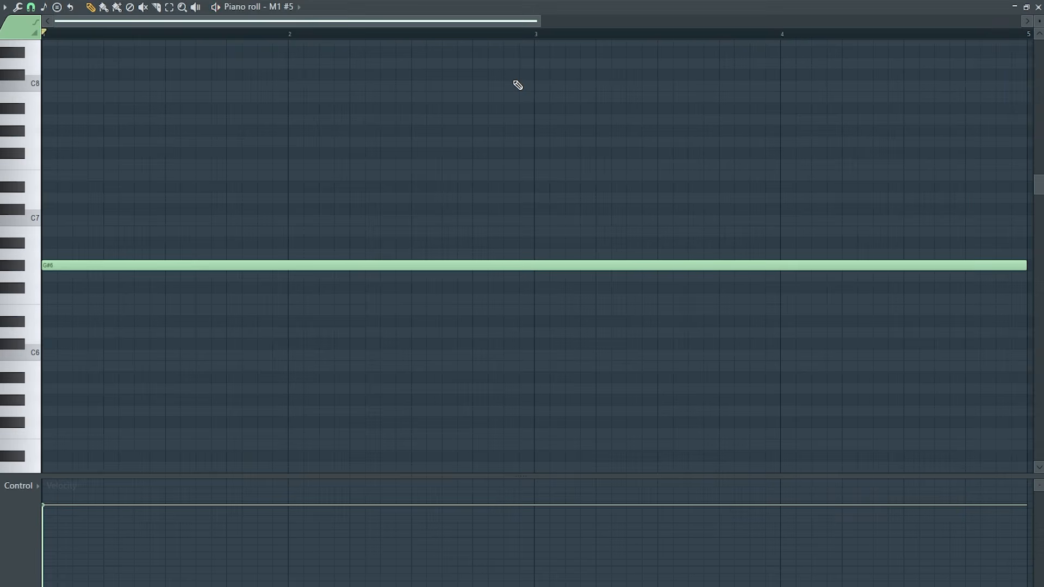
key(F9)
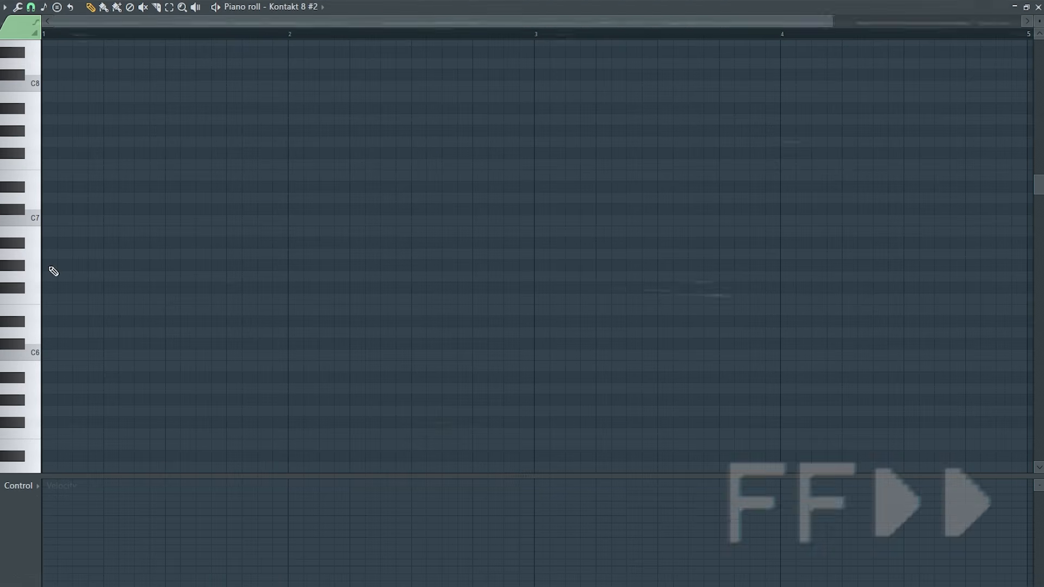
Write the first bar of the Kontakt 8 #2 melody with short notes G#6, G#6, D#7, C#7, B6 and A#6.
mouse_move(51, 265)
mouse_down()
mouse_move(1037, 273)
mouse_move(93, 282)
mouse_move(67, 274)
mouse_up()
click(64, 265)
click(109, 187)
click(140, 209)
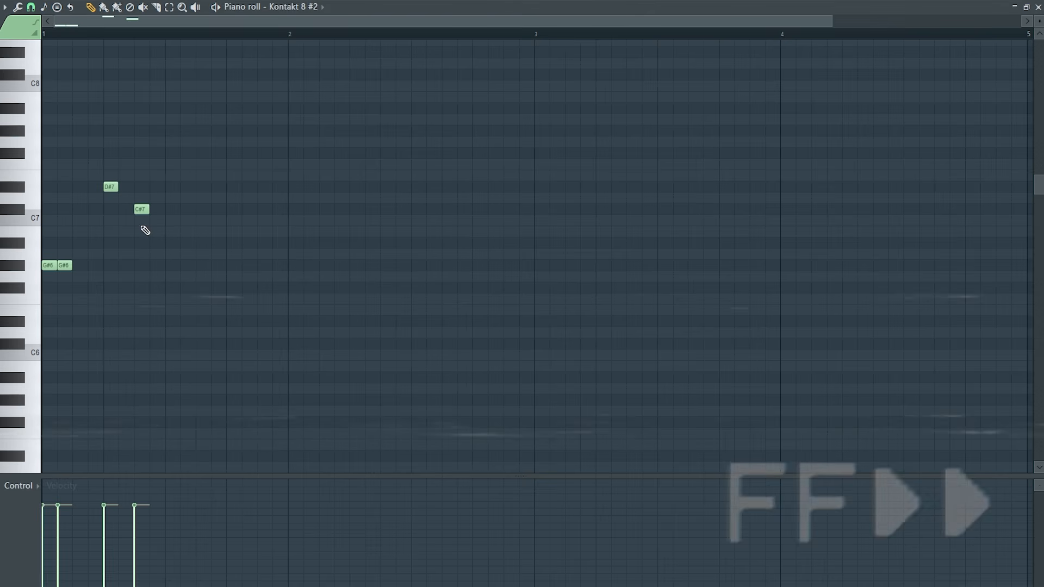
key(space)
key(space)
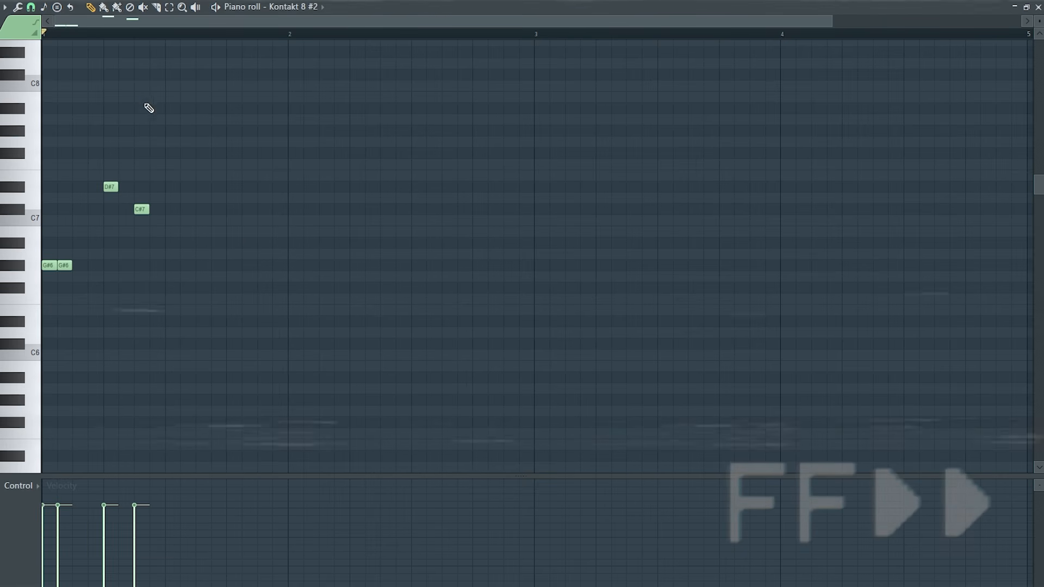
click(232, 232)
click(264, 243)
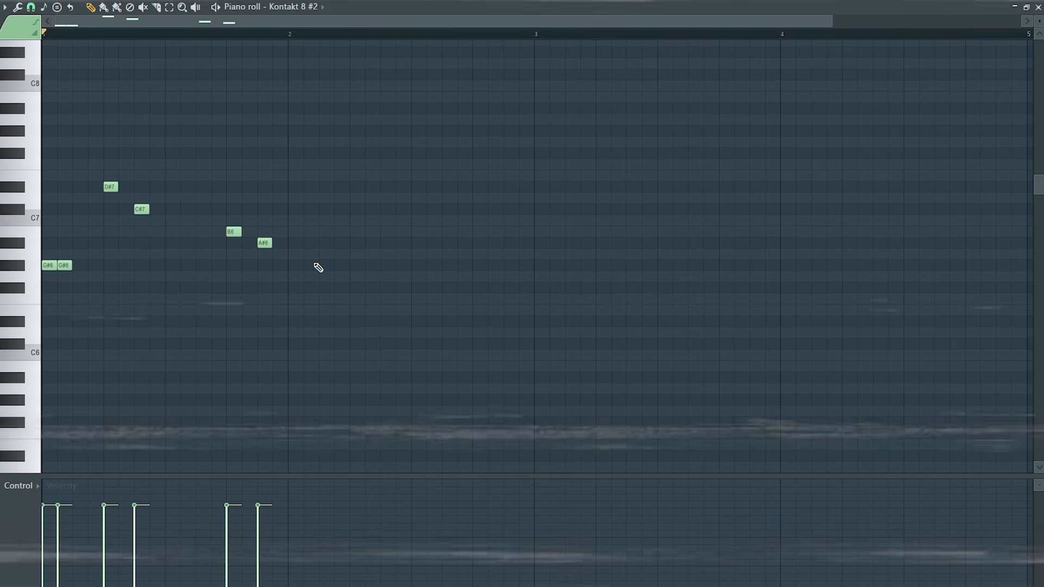
Write the second bar of the Kontakt 8 #2 melody with short notes A#6, G#6, C#7 and B6.
click(356, 242)
click(386, 265)
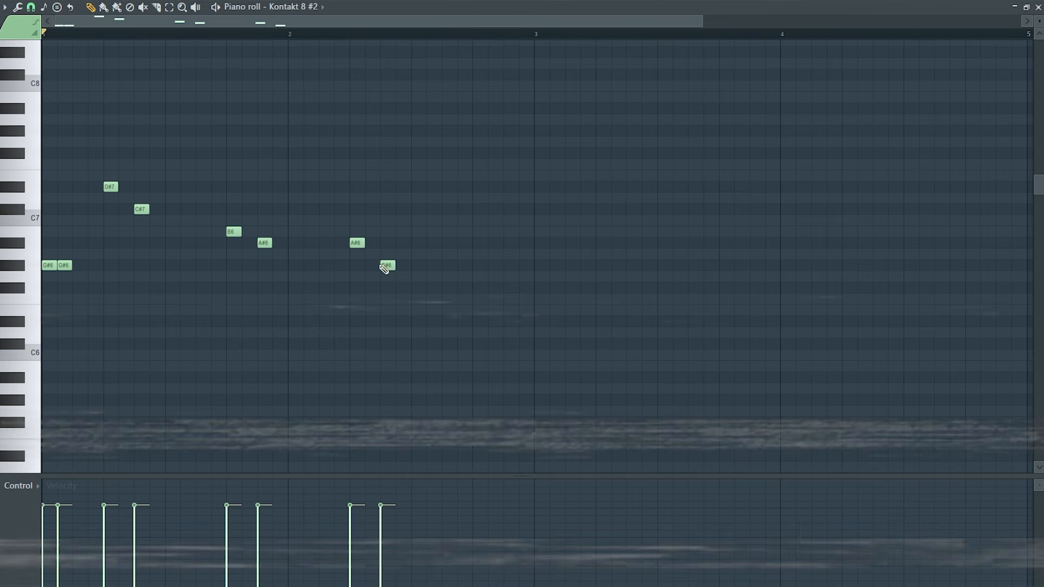
click(478, 186)
right_click(479, 186)
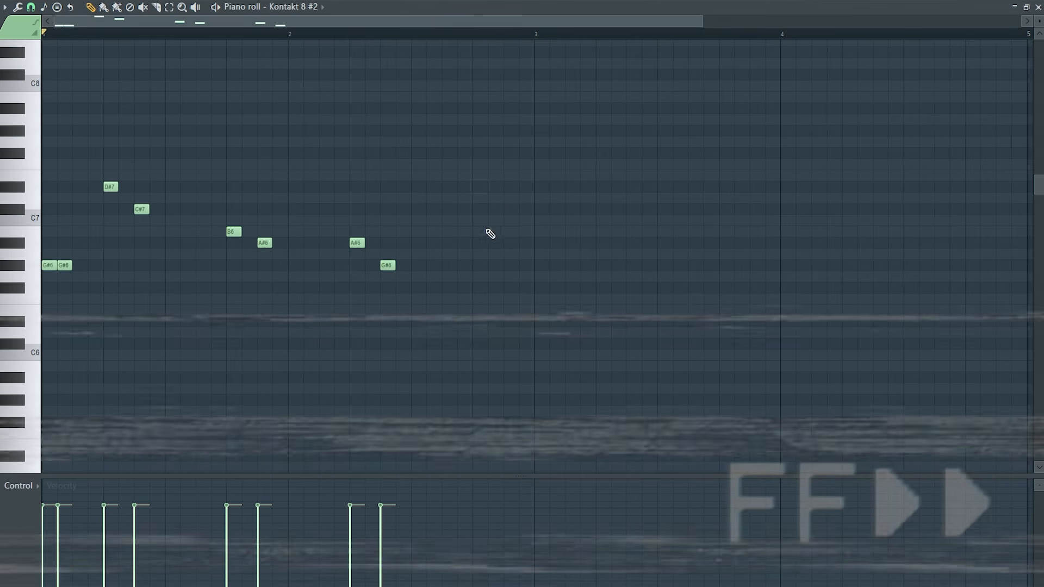
click(479, 208)
click(510, 231)
Duplicate the two-bar Kontakt 8 #2 melody into bars 3 and 4 and return the playhead to bar 1.
drag(536, 36, 51, 158)
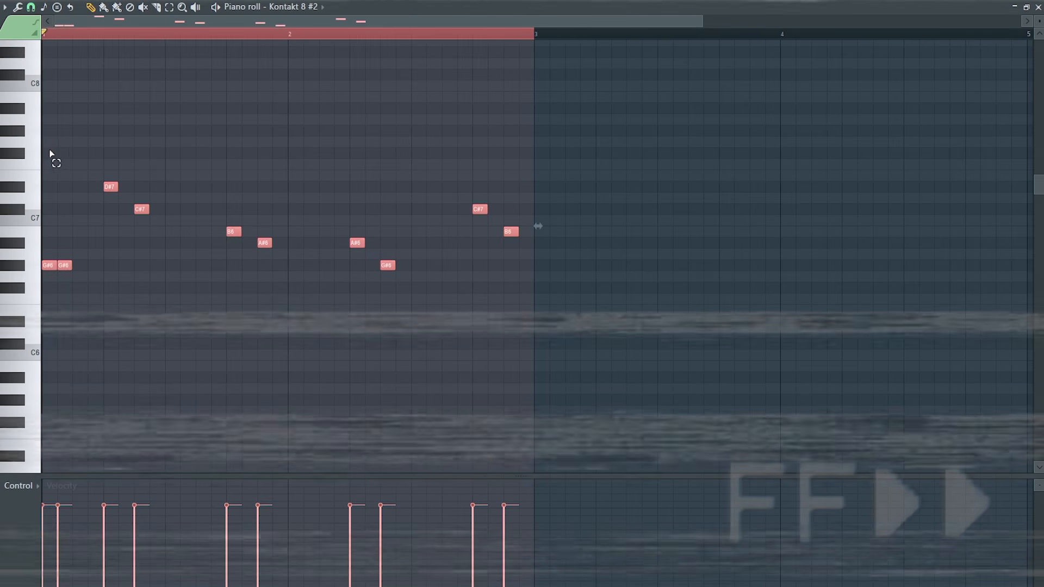
key(ctrl+b)
drag(1027, 34, 489, 87)
scroll(305, 87, up, 1)
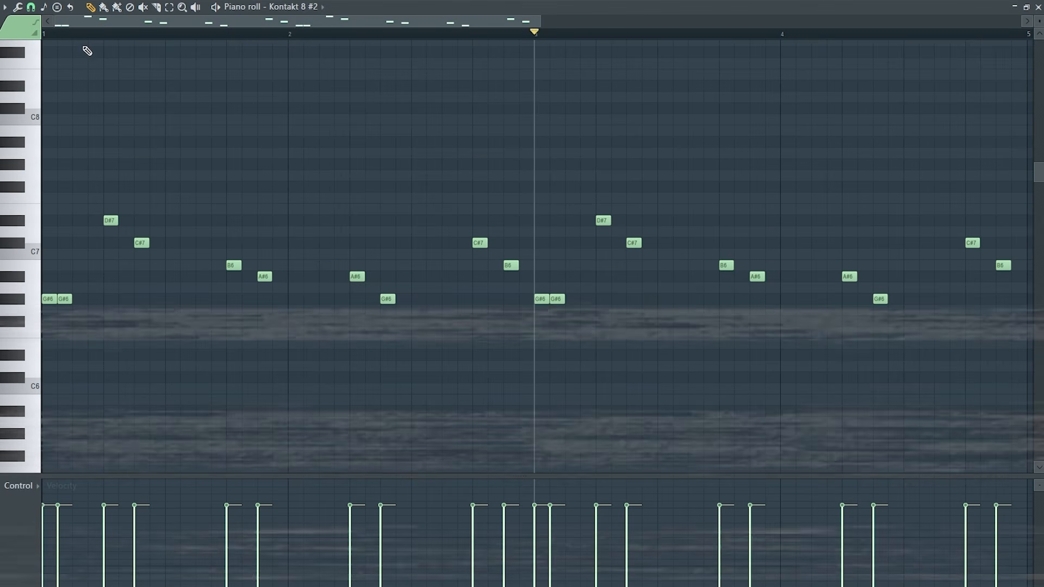
click(45, 34)
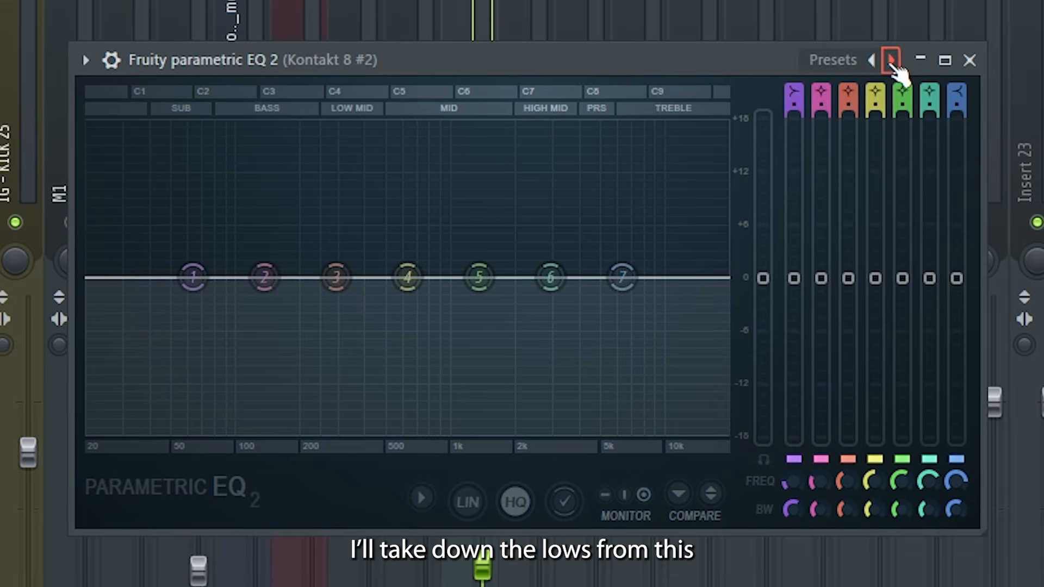
Load the 20Hz + 18kHz cut preset in the Kontakt 8 #2 EQ and raise the low cut to about 300 Hz.
click(890, 59)
click(891, 60)
drag(93, 276, 343, 276)
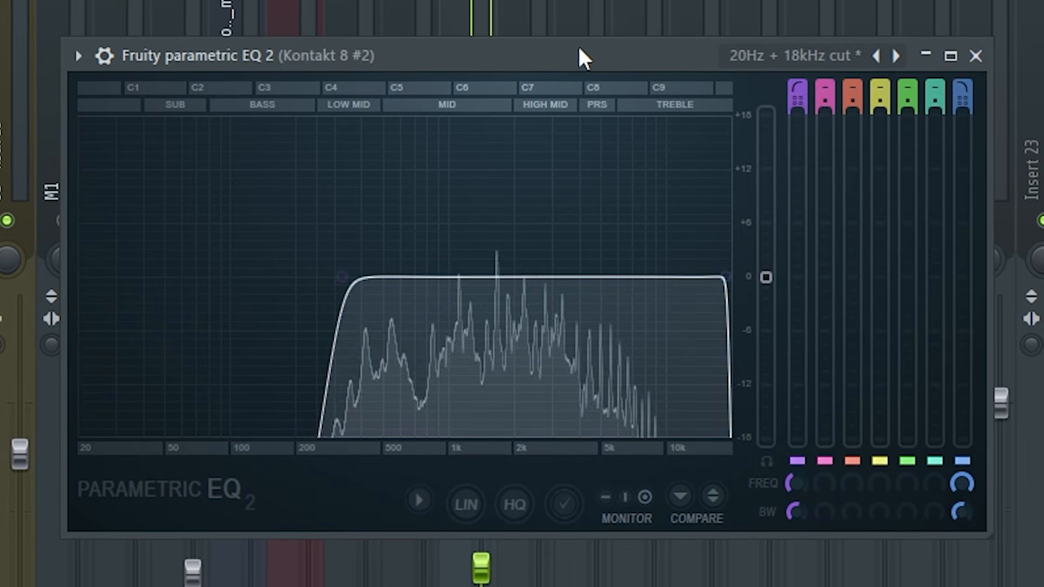
click(977, 55)
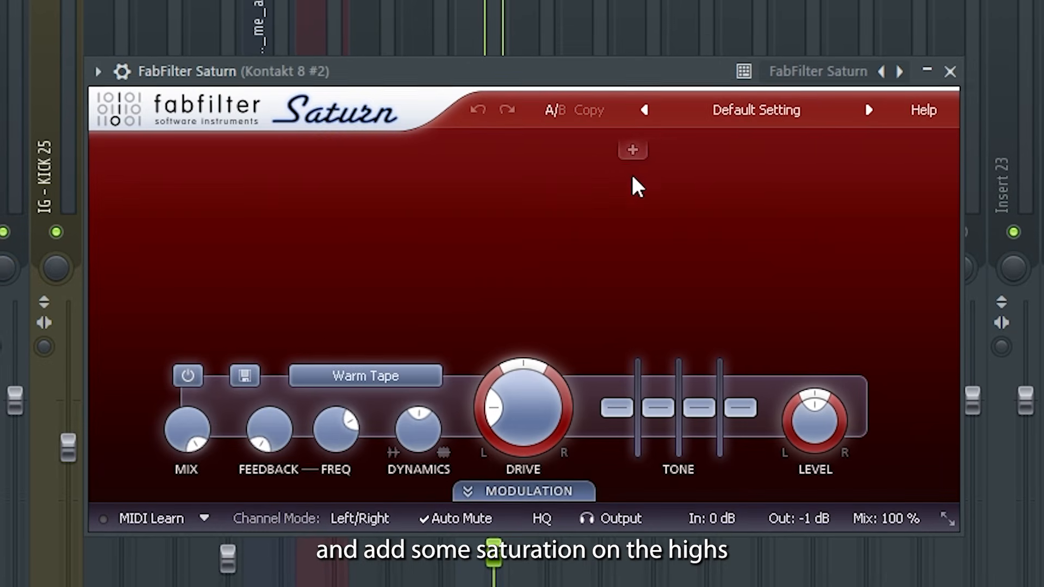
Split Kontakt 8 #2's Saturn into two bands and raise the high band slightly to saturate the highs.
click(633, 150)
drag(805, 235, 801, 220)
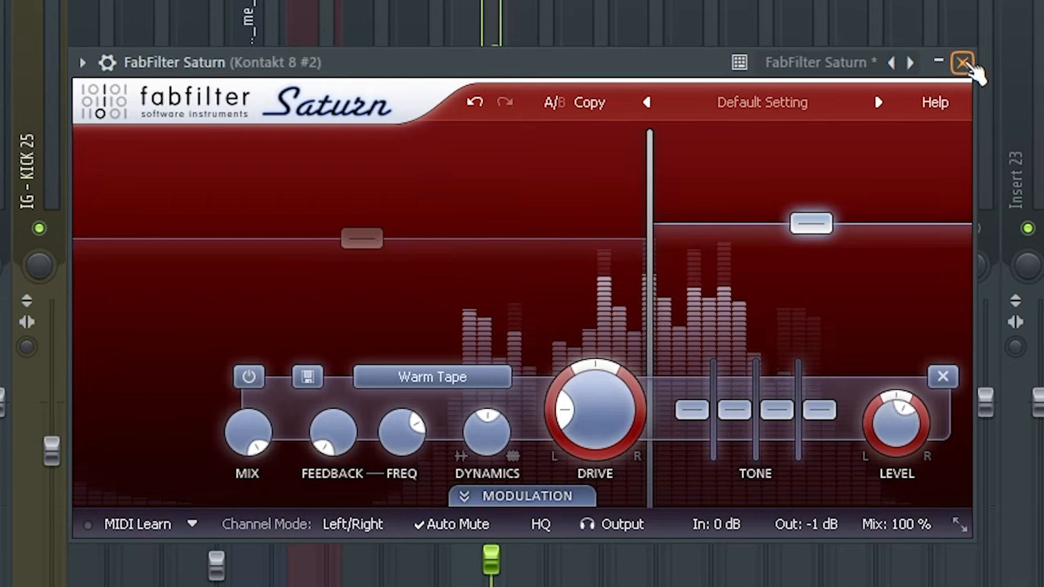
click(962, 63)
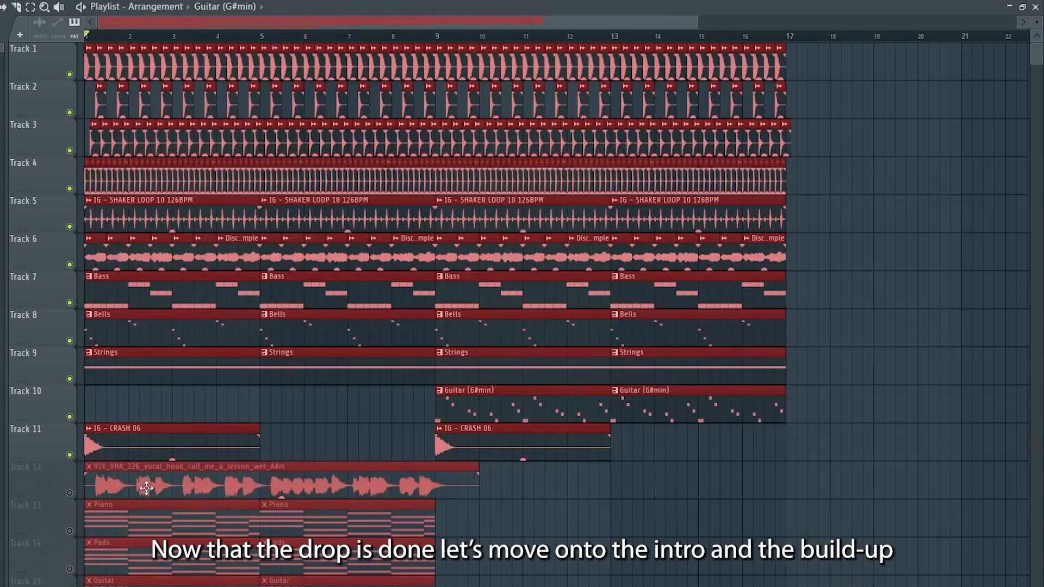
Move the whole drop arrangement so that it starts at bar 17.
drag(113, 465, 813, 464)
scroll(811, 465, up, 5)
ctrl+click(433, 495)
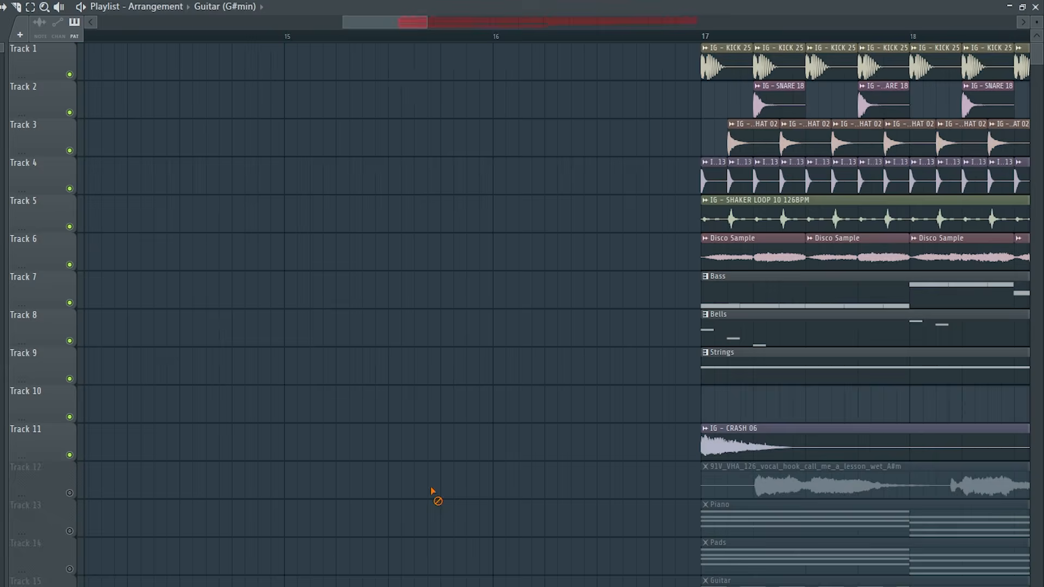
scroll(427, 348, down, 5)
drag(239, 23, 182, 22)
drag(570, 21, 702, 34)
Copy the first four bars of the shaker loop, Disco Sample and Strings to bar 1 and duplicate them at bar 5.
drag(514, 212, 656, 244)
drag(628, 373, 100, 366)
key(ctrl+b)
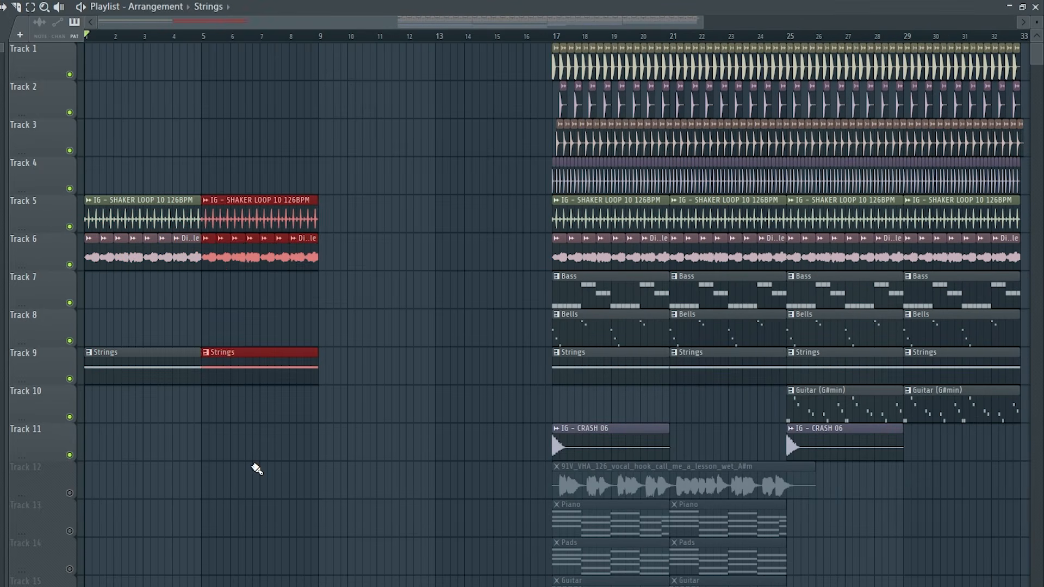
Place a crash at bar 9 on Track 11 and a unique reversed copy leading into it from bar 5 on Track 10.
click(604, 444)
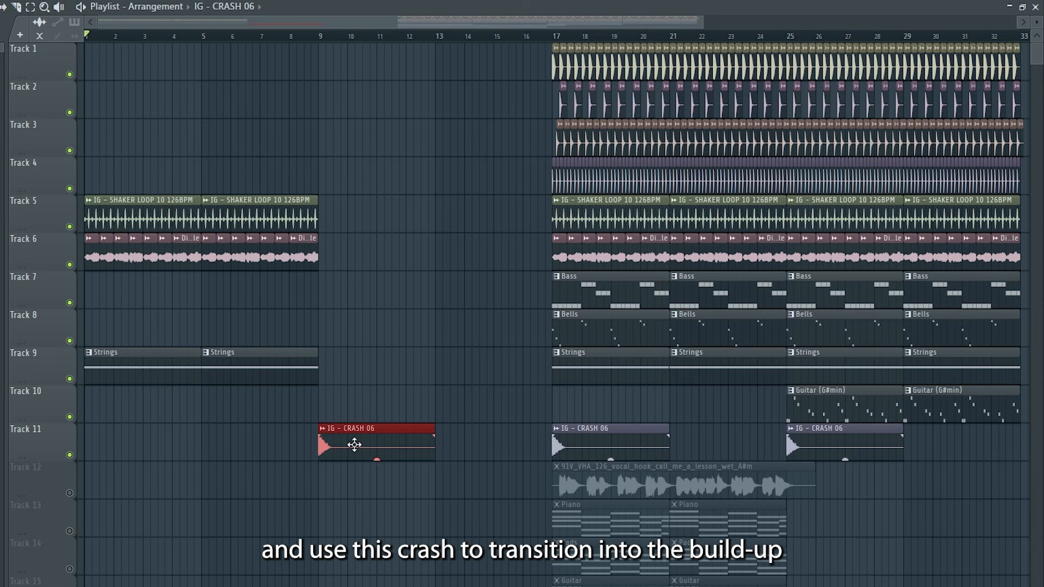
click(71, 494)
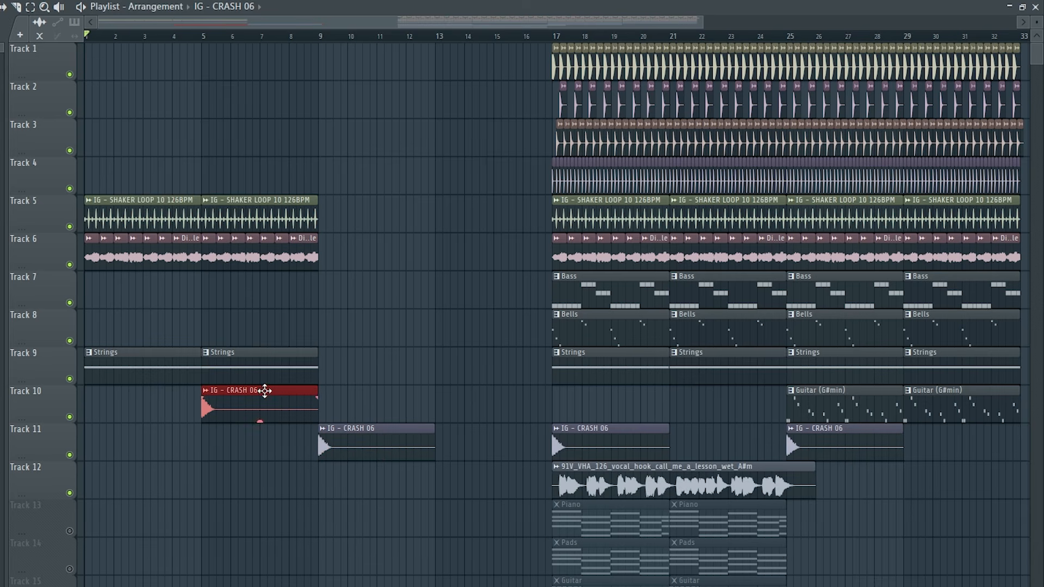
click(71, 493)
click(207, 392)
click(229, 523)
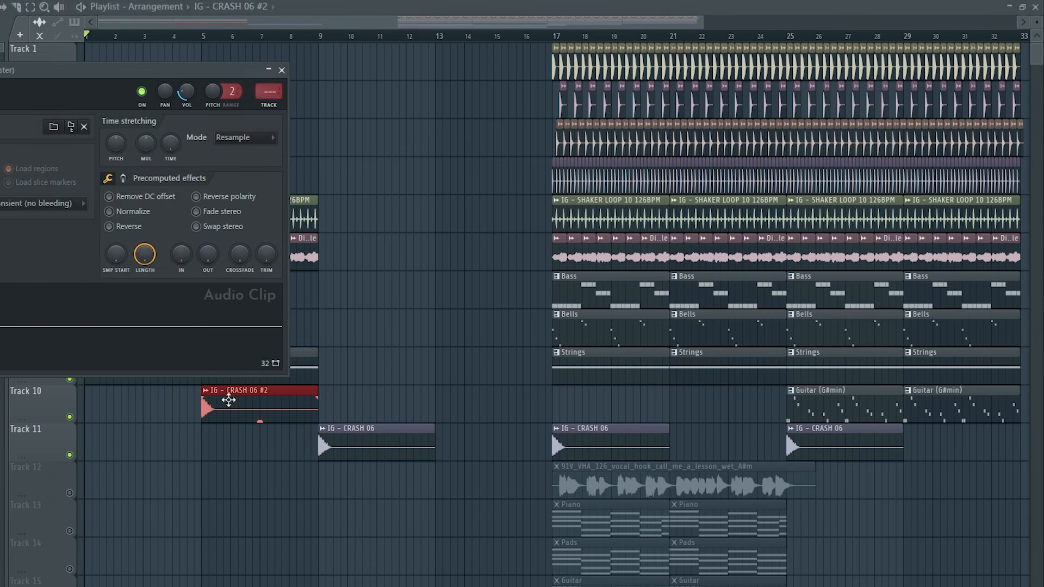
click(282, 70)
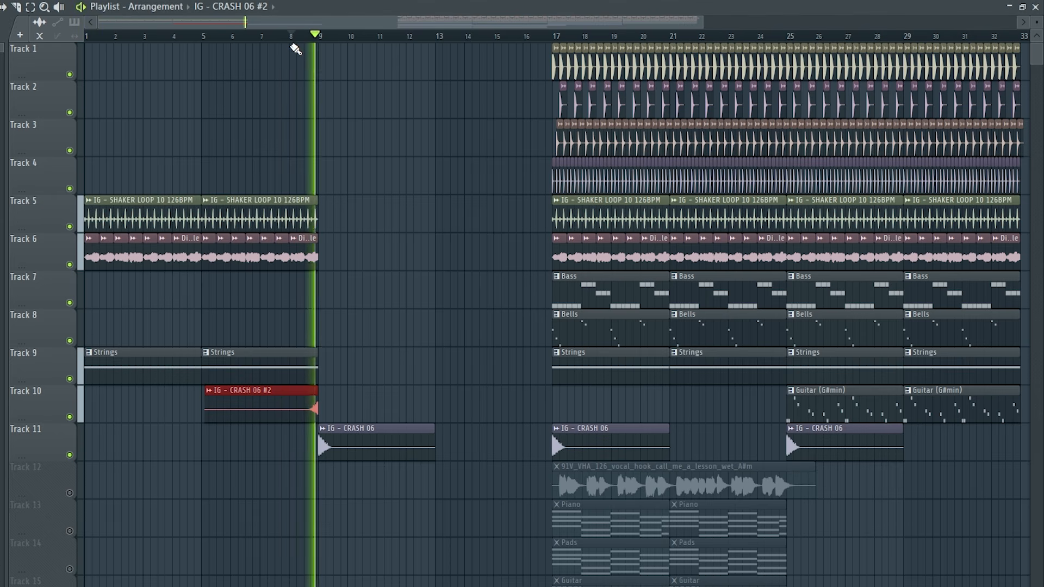
key(space)
Fill the build-up from bar 9 with copies of the Disco Sample, Strings and Bells clips, ending the Strings at bar 16.
drag(395, 366, 213, 235)
key(ctrl+b)
key(ctrl+b)
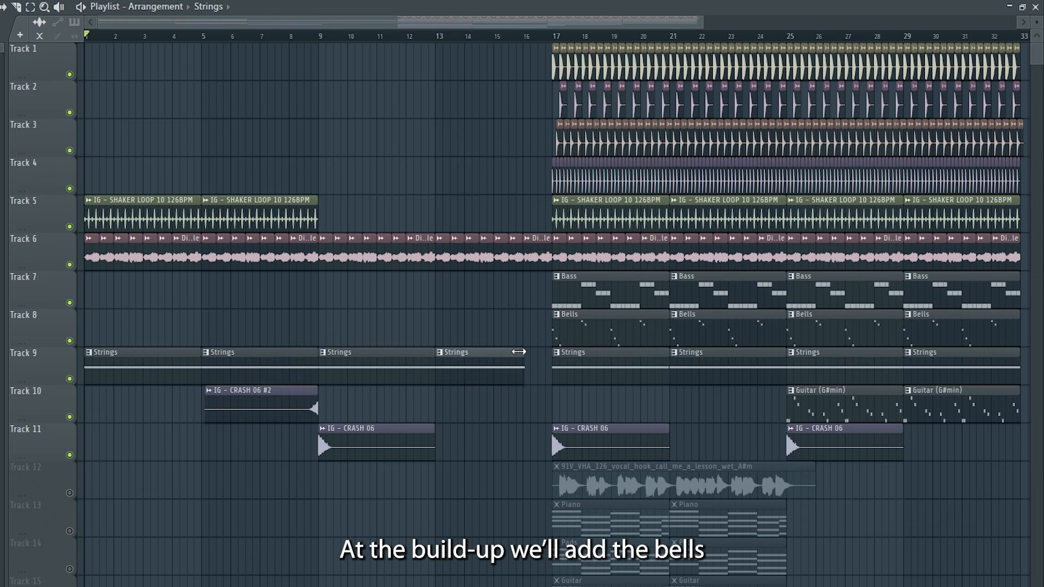
drag(320, 325, 457, 329)
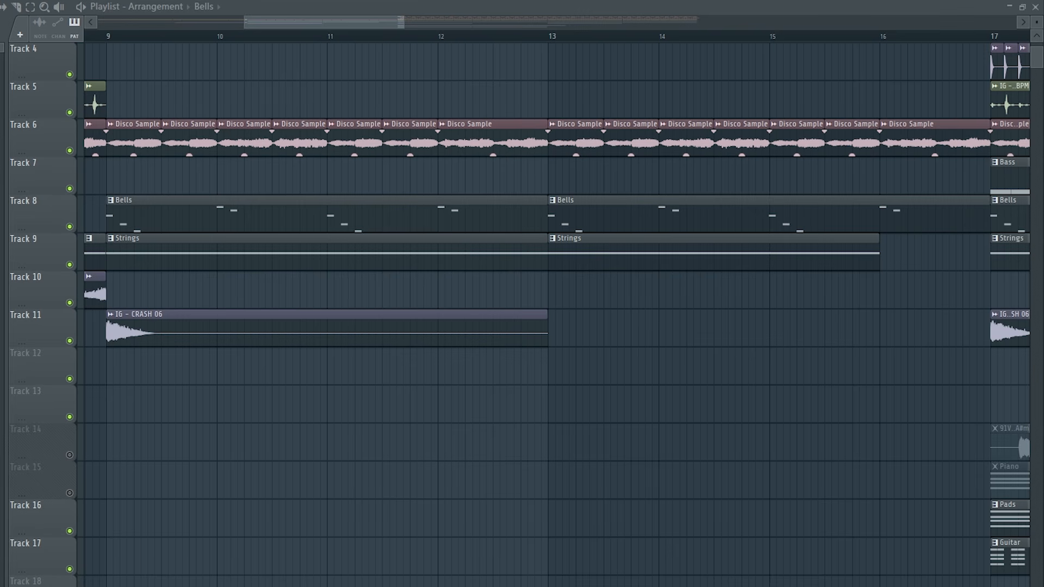
Add the IG - SNARE 01 sample at bar 9 on Track 12, lower its volume and audition it.
drag(2, 353, 111, 362)
double_click(126, 355)
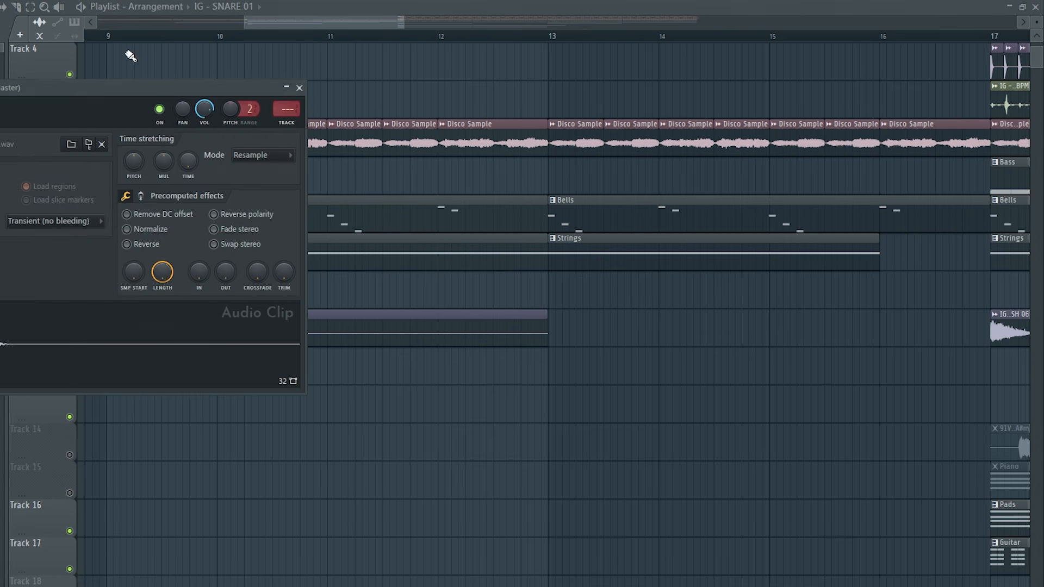
click(108, 38)
double_click(115, 375)
drag(181, 87, 457, 239)
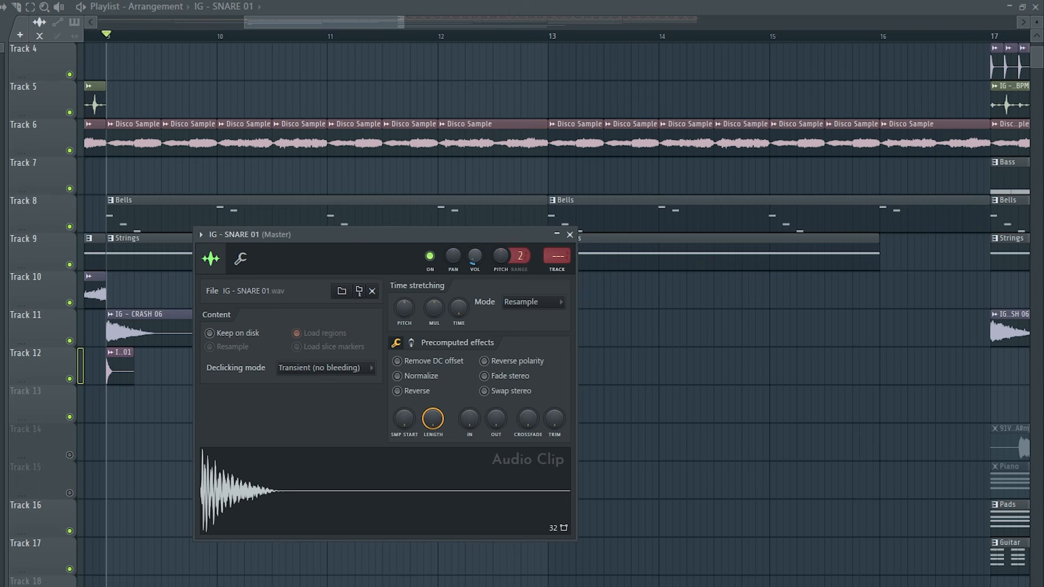
key(space)
key(space)
click(570, 235)
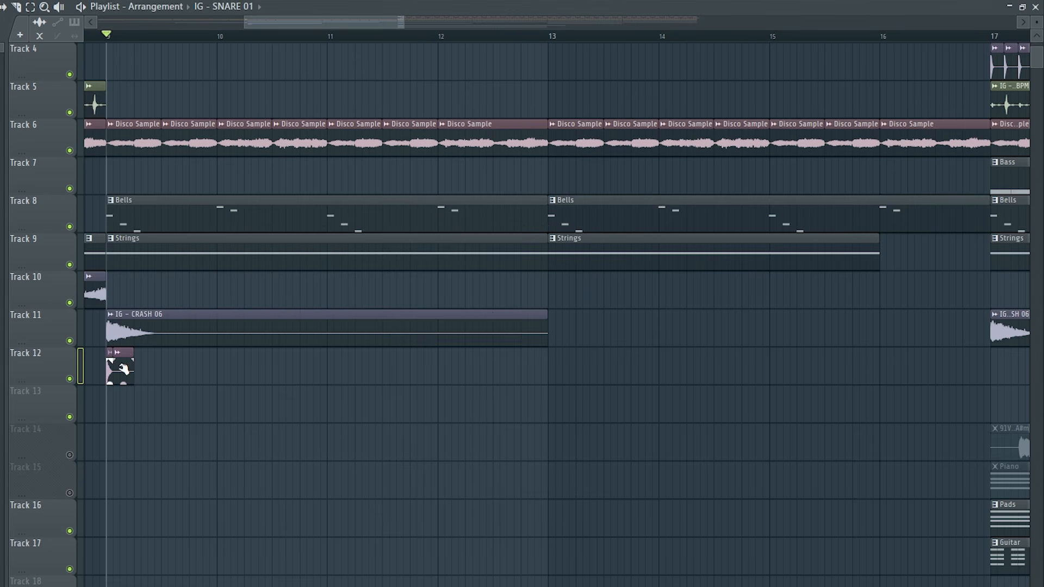
Shorten the snare clip on Track 12 and duplicate it into a continuous snare roll from bar 9 to bar 16.
drag(129, 367, 101, 364)
key(ctrl+b)
key(ctrl+b)
key(ctrl+b)
key(ctrl+b)
key(ctrl+b)
key(ctrl+b)
key(ctrl+b)
key(ctrl+b)
key(ctrl+b)
key(ctrl+b)
key(ctrl+b)
key(ctrl+b)
key(ctrl+b)
key(ctrl+b)
key(ctrl+b)
key(ctrl+b)
key(ctrl+b)
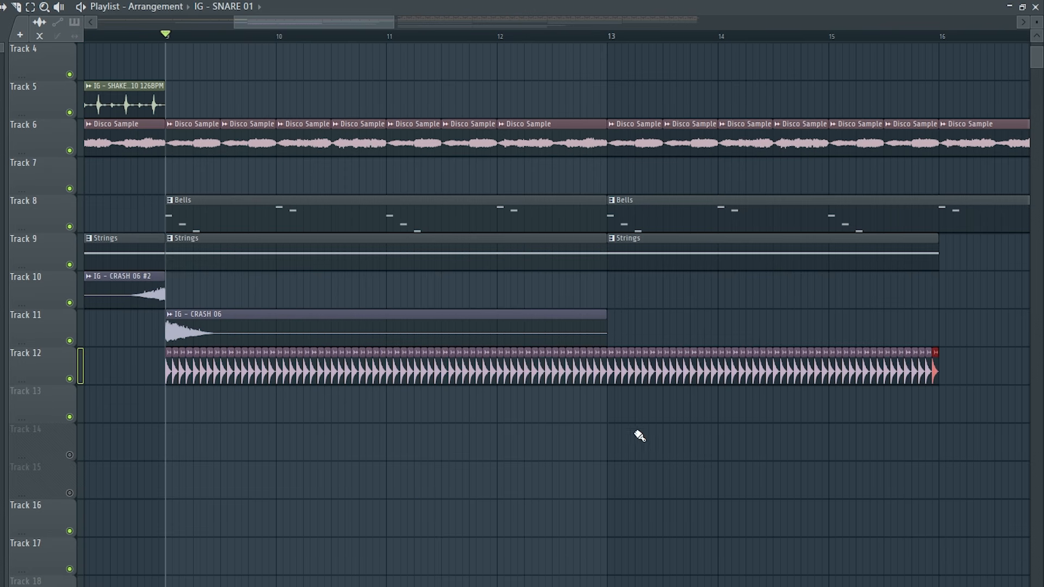
Play the build-up and adjust the volume of IG - SNARE 01 while listening to the roll.
key(space)
double_click(527, 371)
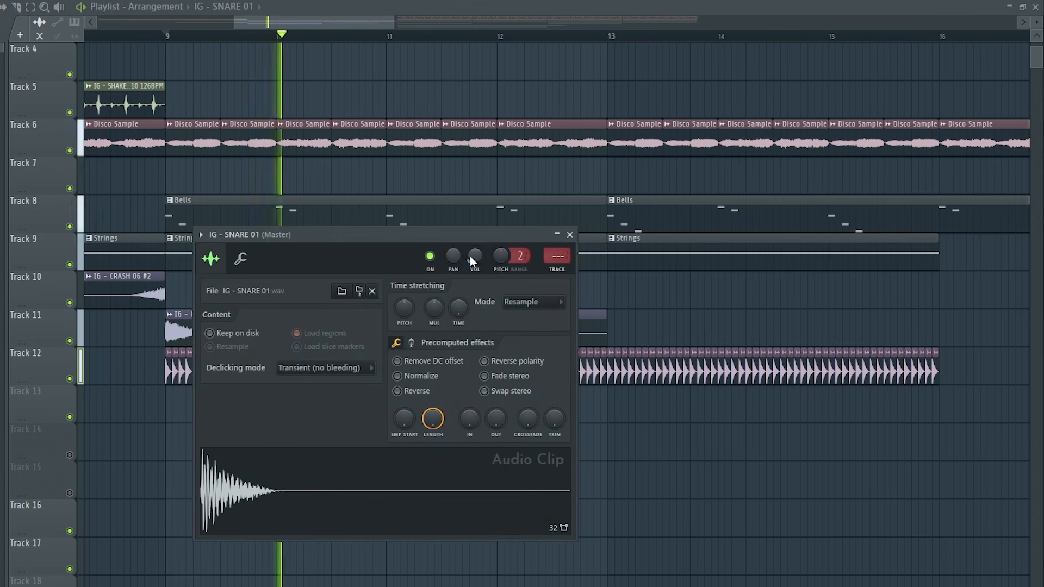
click(560, 236)
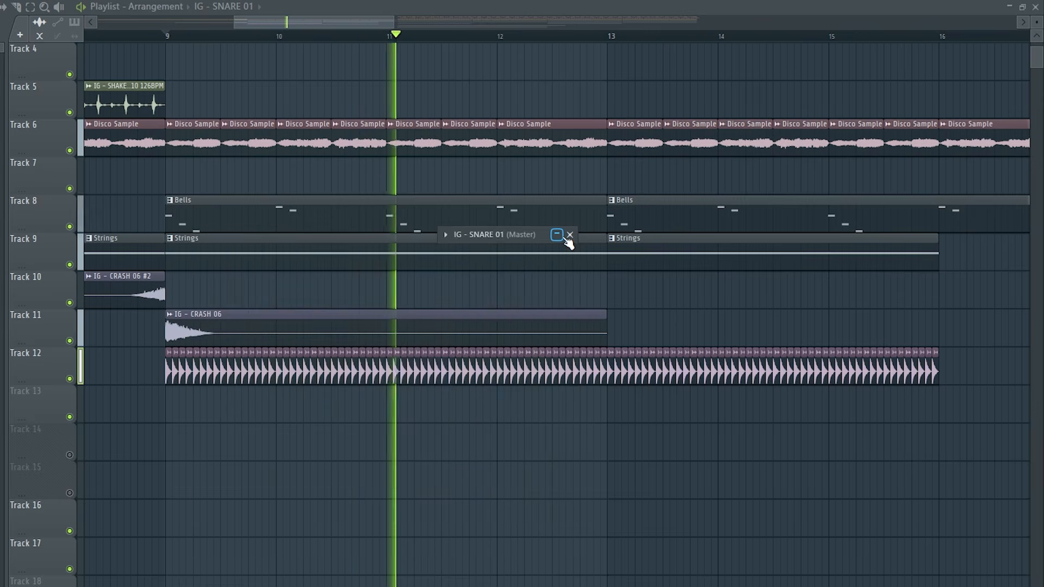
click(561, 236)
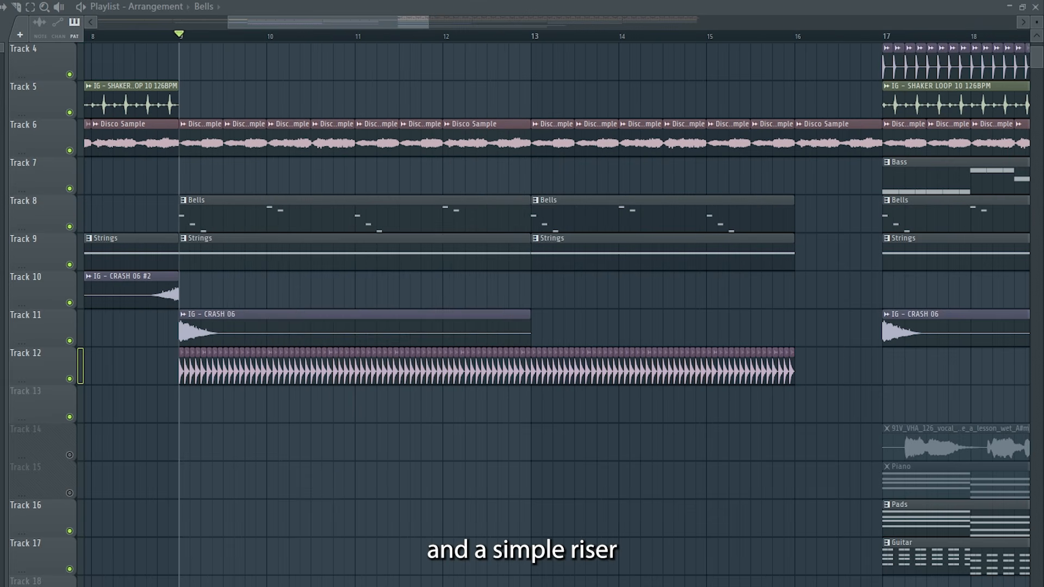
Add IG - RISER 07 at bar 9 on Track 13, lower its volume and trim it to end at bar 16.
drag(1, 397, 181, 413)
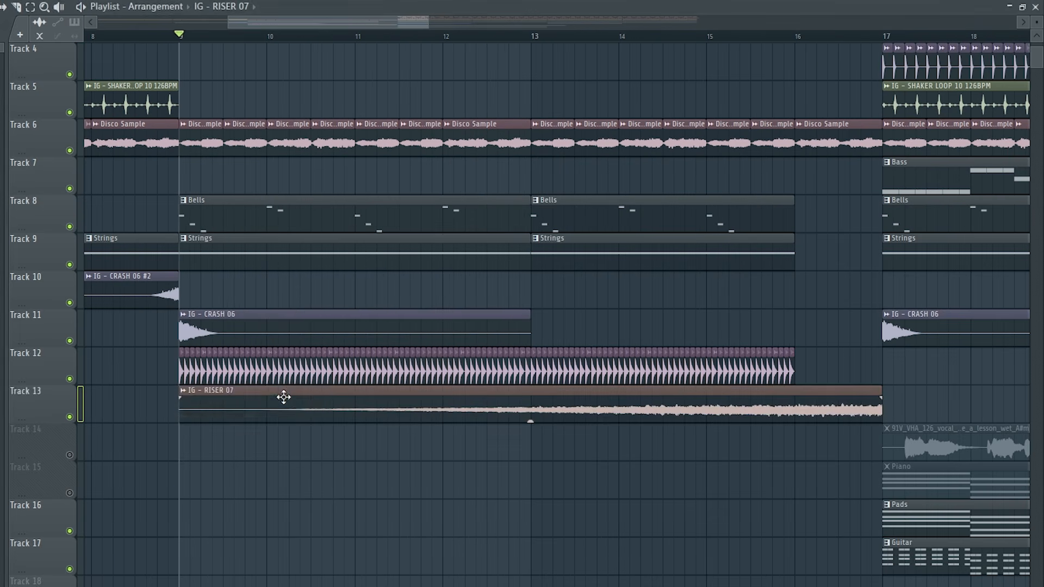
double_click(285, 397)
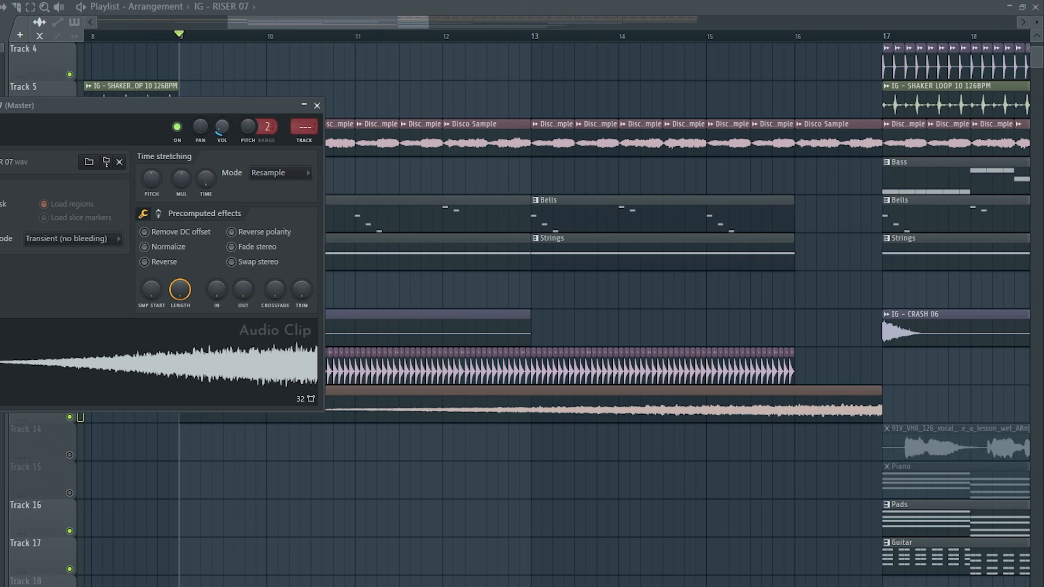
click(318, 105)
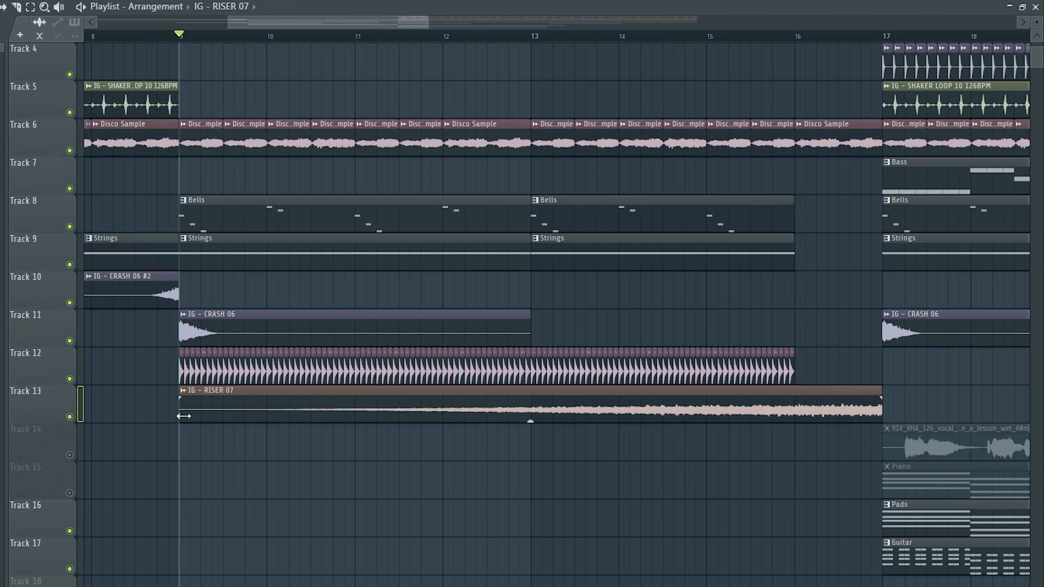
mouse_move(184, 416)
mouse_down()
mouse_move(277, 416)
mouse_move(189, 415)
mouse_up()
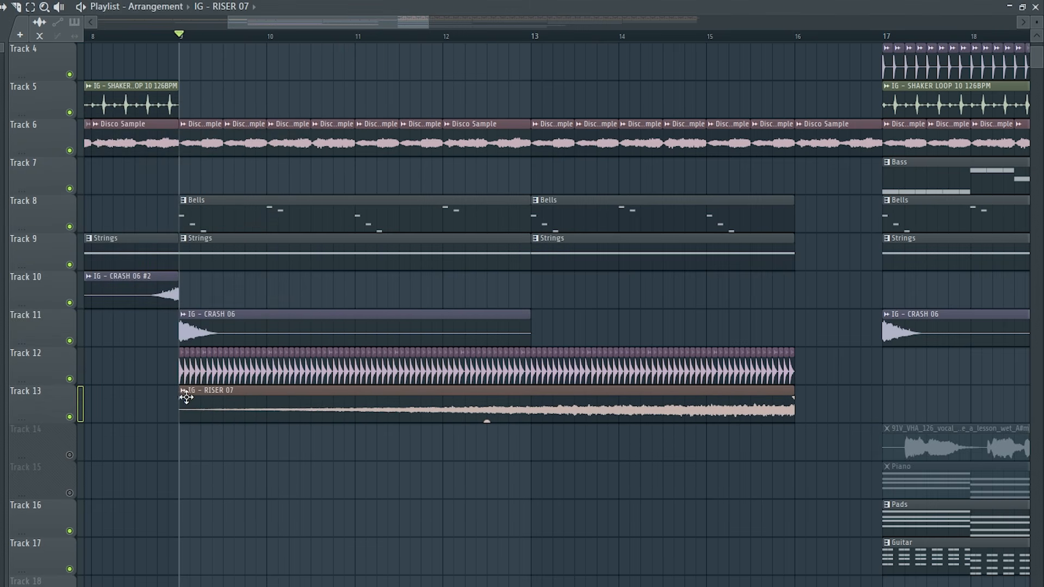
Copy the riser and fit it as a one-bar transition from bar 16 to bar 17.
click(69, 456)
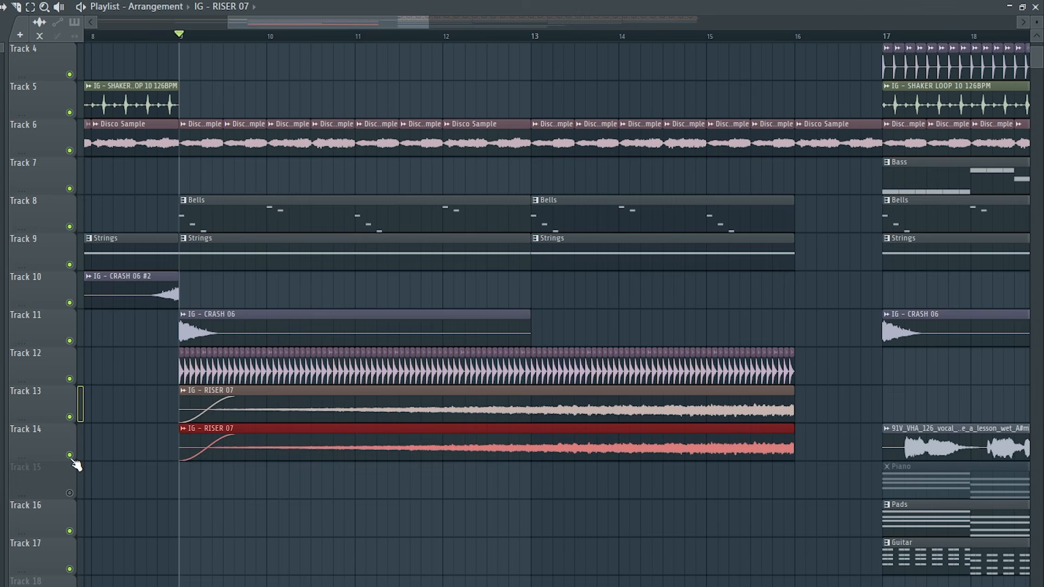
drag(183, 457, 713, 468)
click(70, 456)
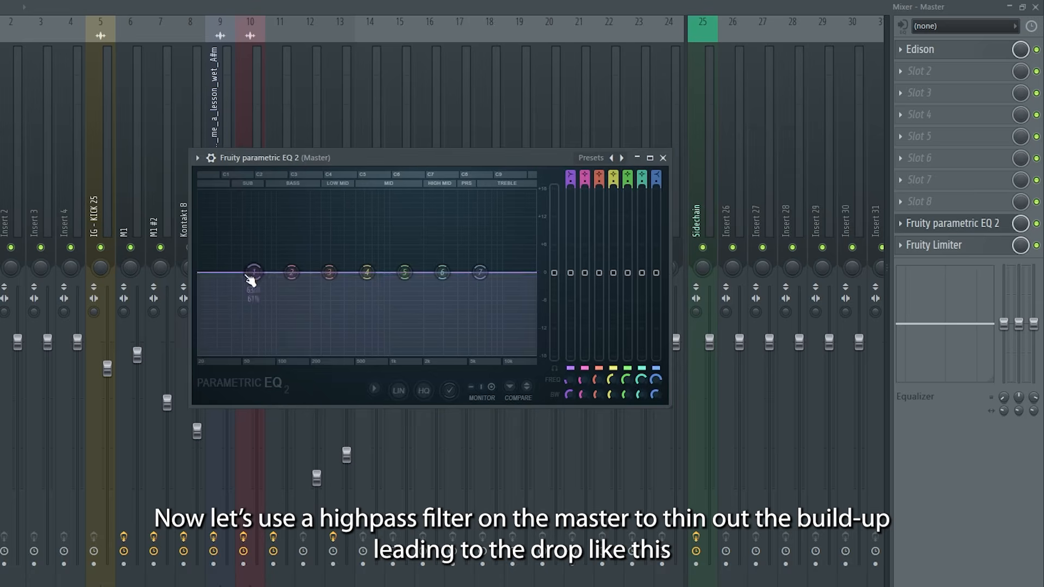
Make band 1 of the Master EQ a high-pass filter at its lowest frequency and create an automation clip for its frequency.
right_click(253, 272)
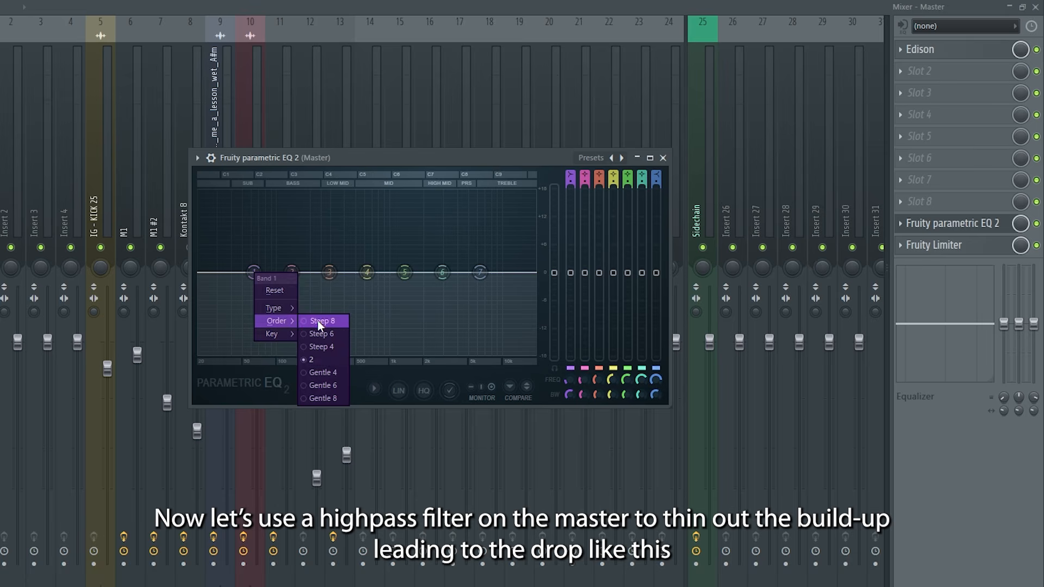
mouse_move(274, 307)
click(325, 342)
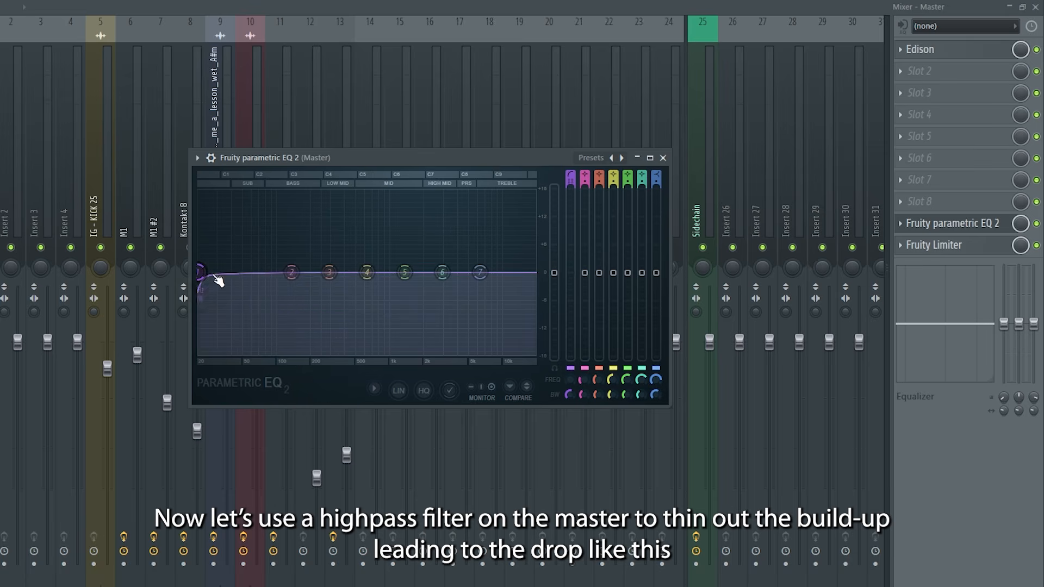
right_click(570, 384)
click(623, 500)
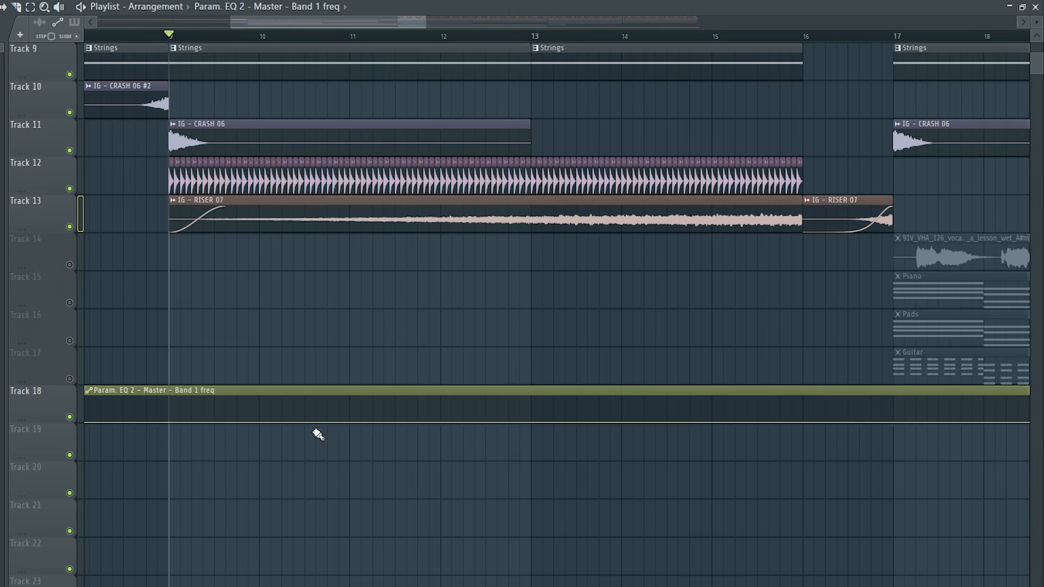
Shape the band 1 frequency automation to rise from bar 9 to bar 16 and fall back by bar 17, then play the build-up.
click(803, 413)
click(894, 422)
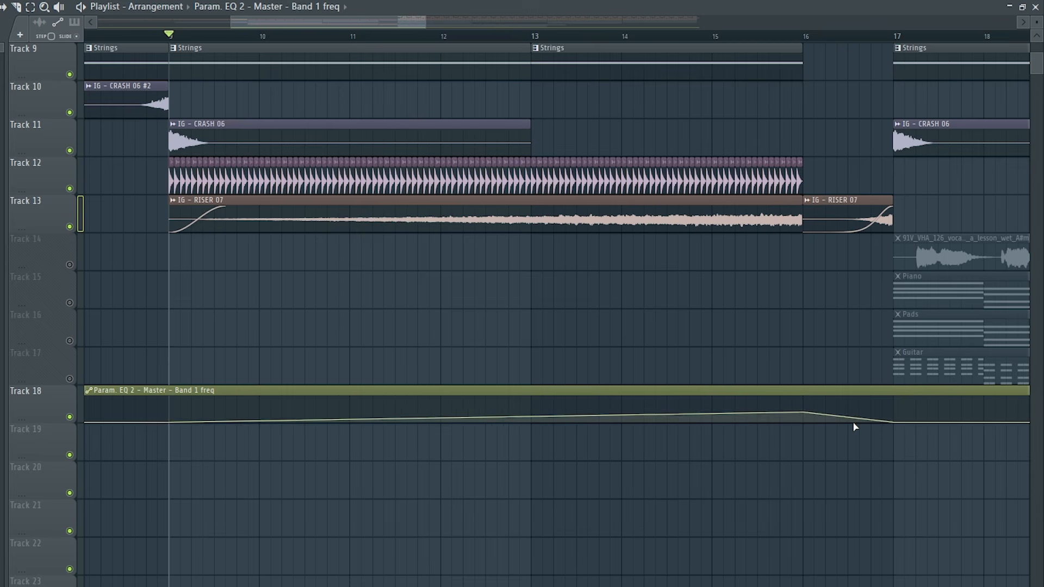
key(space)
click(684, 35)
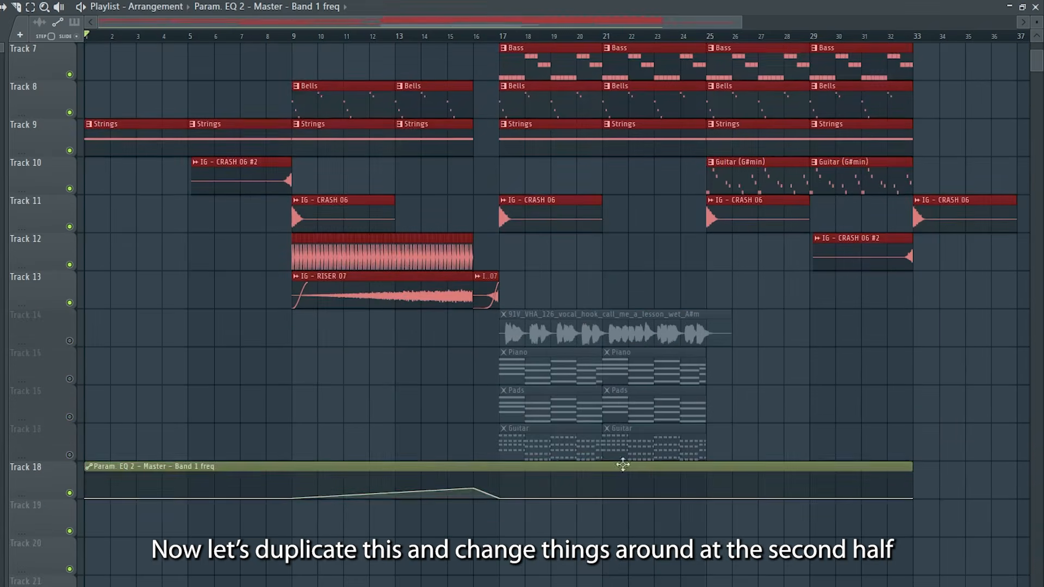
Duplicate the whole 32-bar arrangement and move the copy so it starts at bar 33.
ctrl+shift+click(623, 465)
key(ctrl+b)
scroll(435, 471, down, 2)
scroll(191, 357, right, 5)
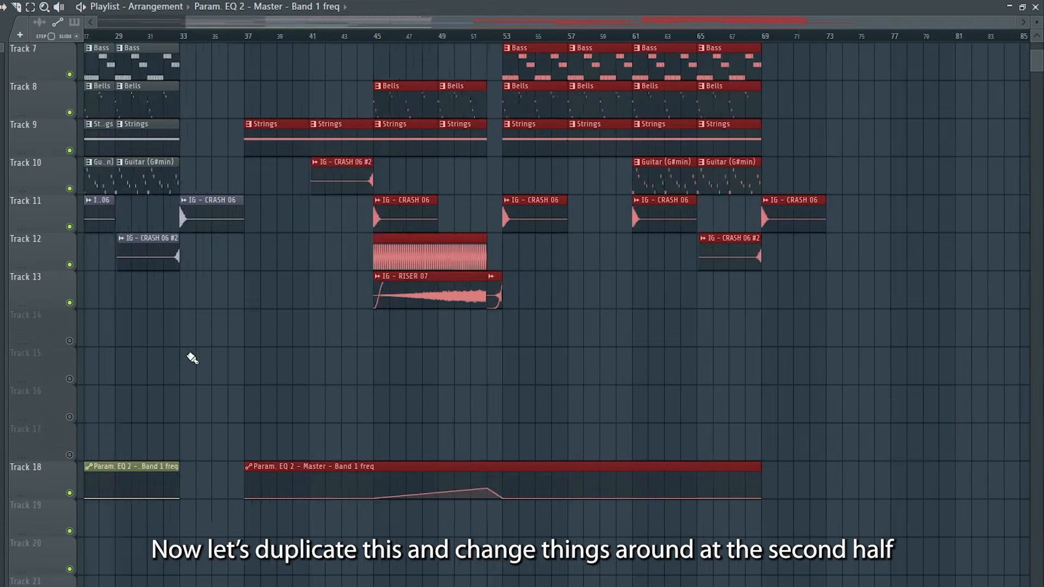
scroll(191, 357, up, 4)
drag(442, 124, 217, 124)
scroll(187, 140, up, 3)
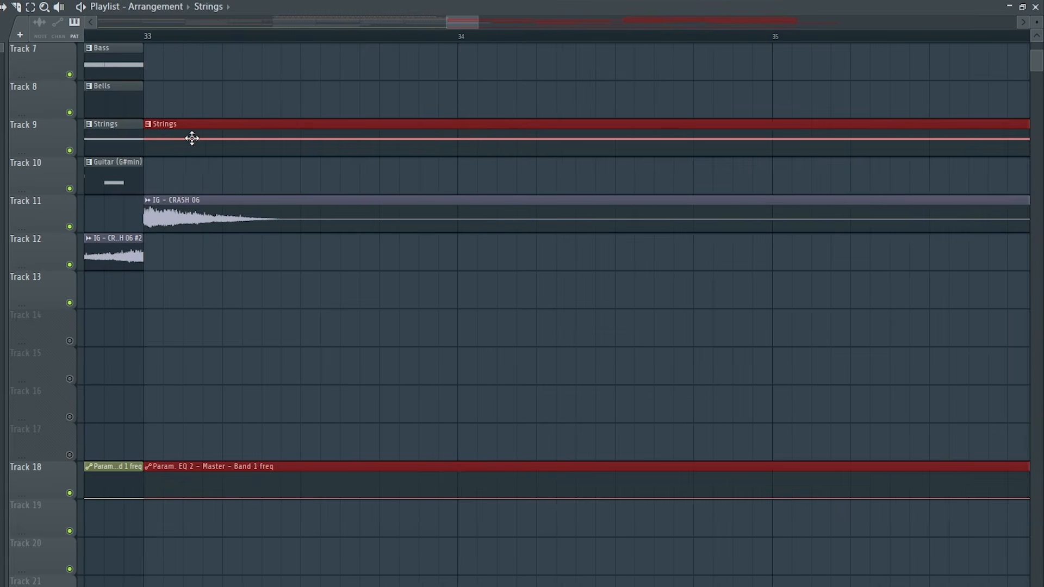
Fill bar 33 with one bar of IG - KICK 25 kicks on Track 1 and copied snares and hats on Tracks 2 to 4.
scroll(492, 291, down, 3)
scroll(531, 303, up, 3)
drag(417, 179, 310, 94)
key(ctrl+b)
scroll(401, 196, up, 3)
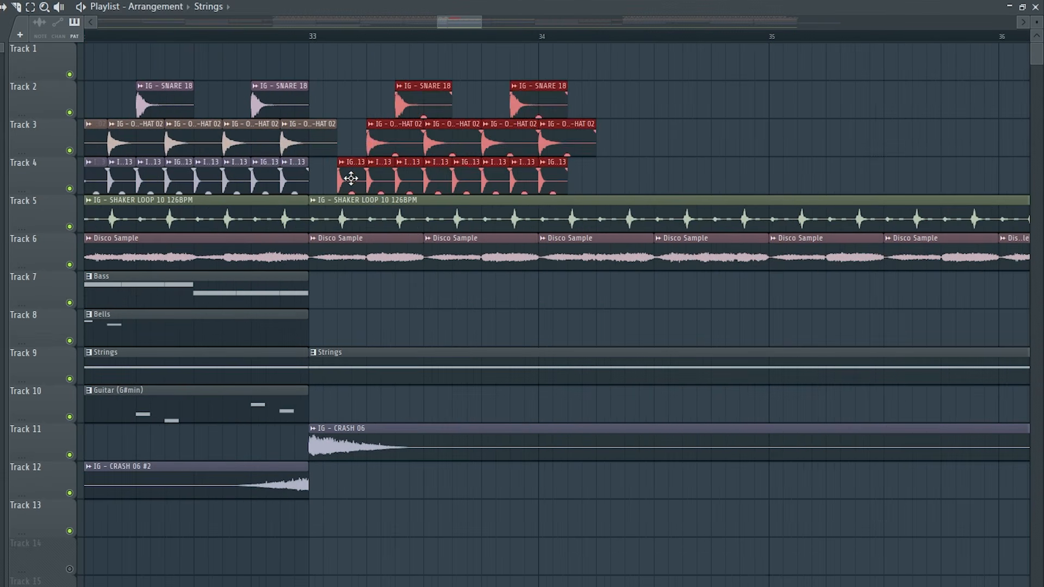
click(197, 63)
scroll(408, 47, up, 2)
click(311, 64)
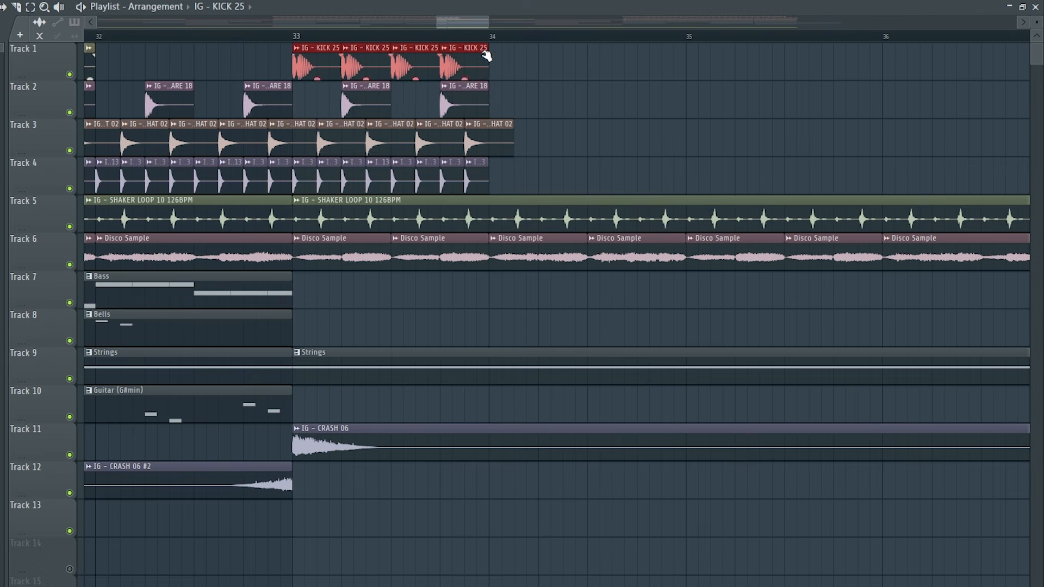
Repeat the bar 33 drums on Tracks 1 to 4 every bar up to bar 41.
drag(488, 37, 294, 45)
drag(639, 192, 298, 57)
ctrl+shift+click(308, 146)
scroll(376, 201, down, 3)
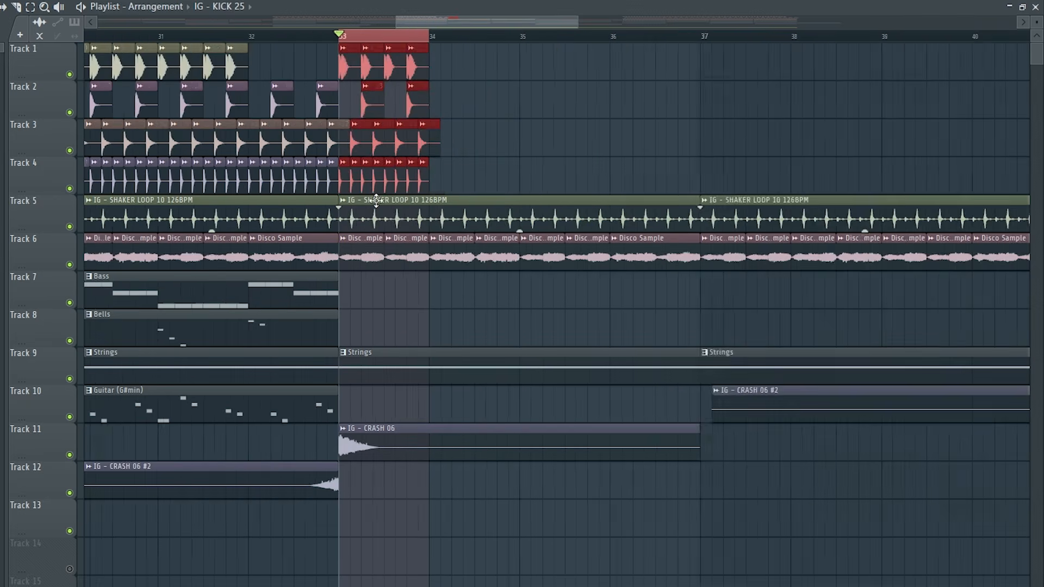
scroll(376, 201, down, 3)
key(ctrl+b)
key(ctrl+b)
key(ctrl+b)
key(ctrl+b)
key(ctrl+b)
key(ctrl+b)
key(ctrl+b)
Continue only the snares and hats on Tracks 2 to 4 from bar 41 up to bar 48.
drag(776, 105, 701, 179)
key(ctrl+b)
key(ctrl+b)
key(ctrl+b)
key(ctrl+b)
key(ctrl+b)
key(ctrl+b)
key(ctrl+b)
scroll(781, 207, down, 3)
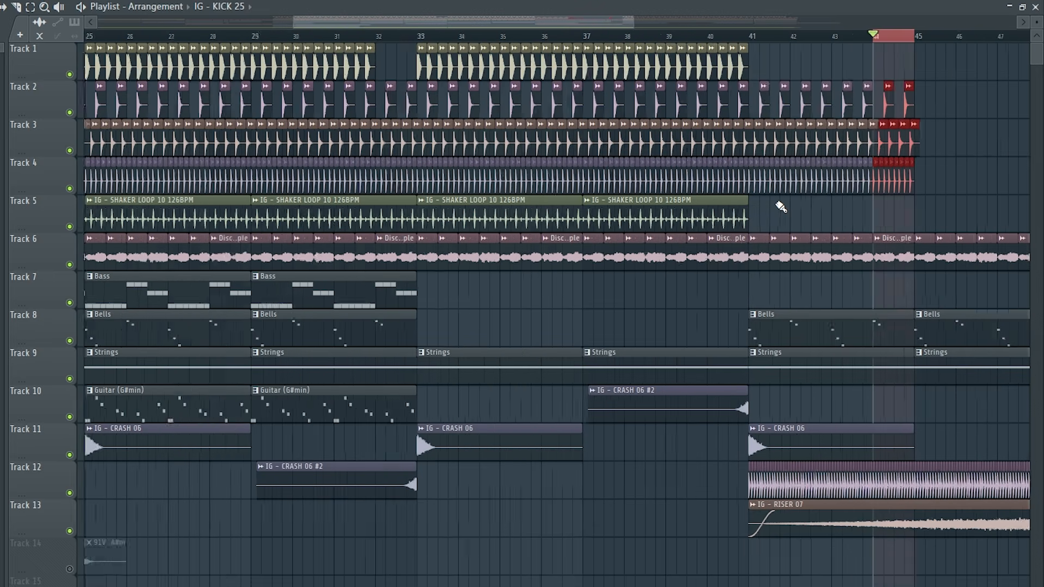
scroll(934, 177, up, 4)
drag(930, 40, 864, 40)
scroll(865, 169, down, 3)
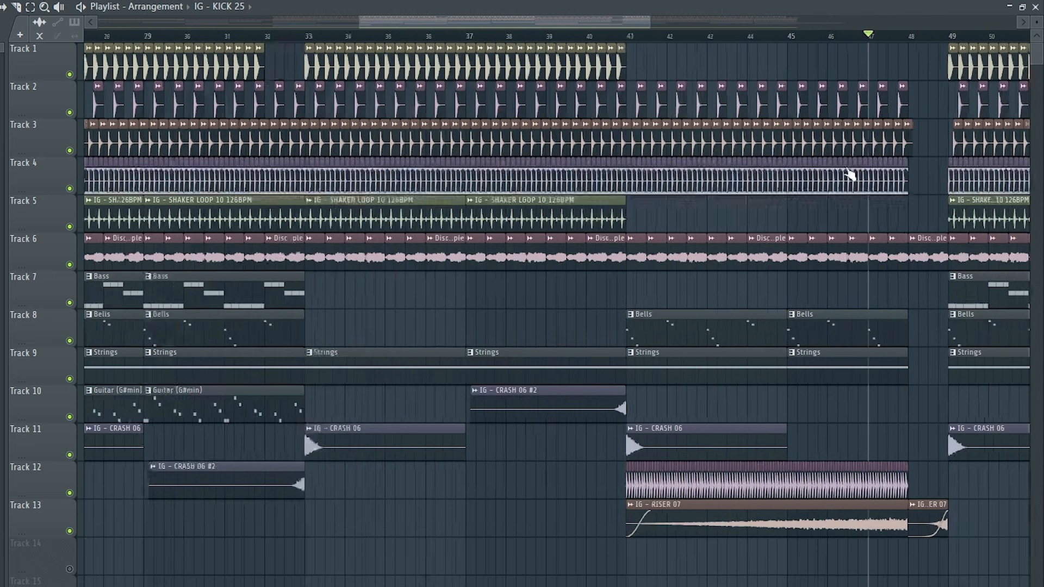
Remove the Disco Sample clips between bars 33 and 41, and move the IG - CRASH 06 #2 before bar 41 to Track 12.
scroll(402, 245, up, 2)
drag(272, 259, 687, 260)
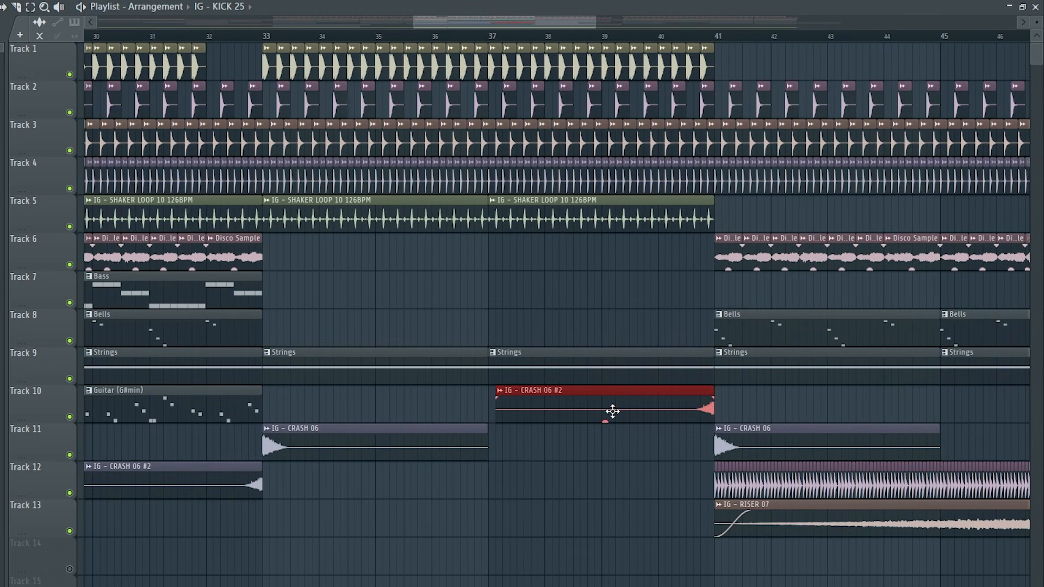
key(shift+Down)
key(shift+Down)
key(shift+Down)
key(shift+Up)
Repeat the Guitar (G#min), Bass and Bells patterns twice each to cover bars 33 to 41.
ctrl+click(255, 400)
key(ctrl+b)
key(ctrl+b)
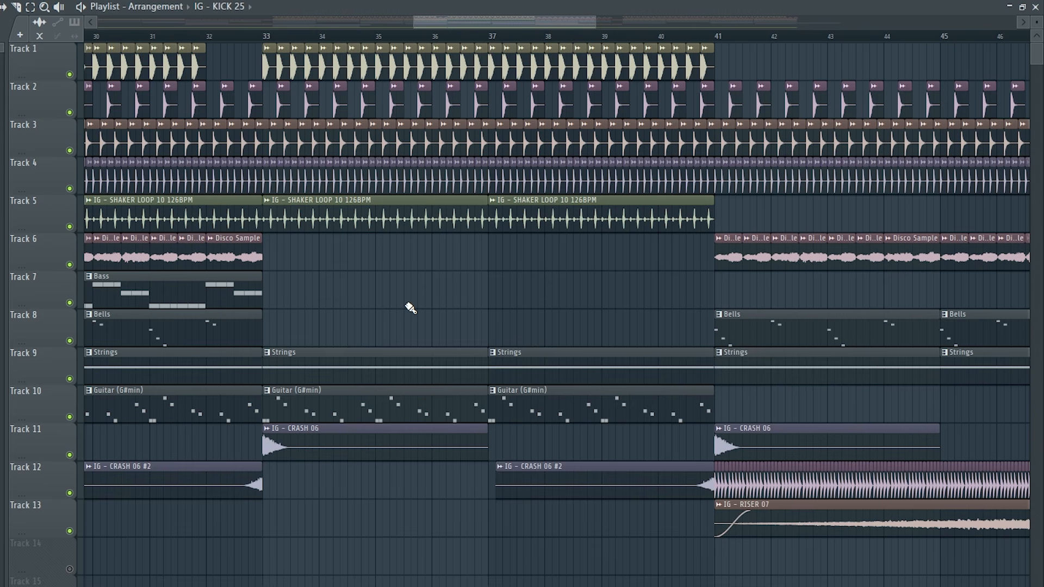
key(ctrl+b)
key(ctrl+b)
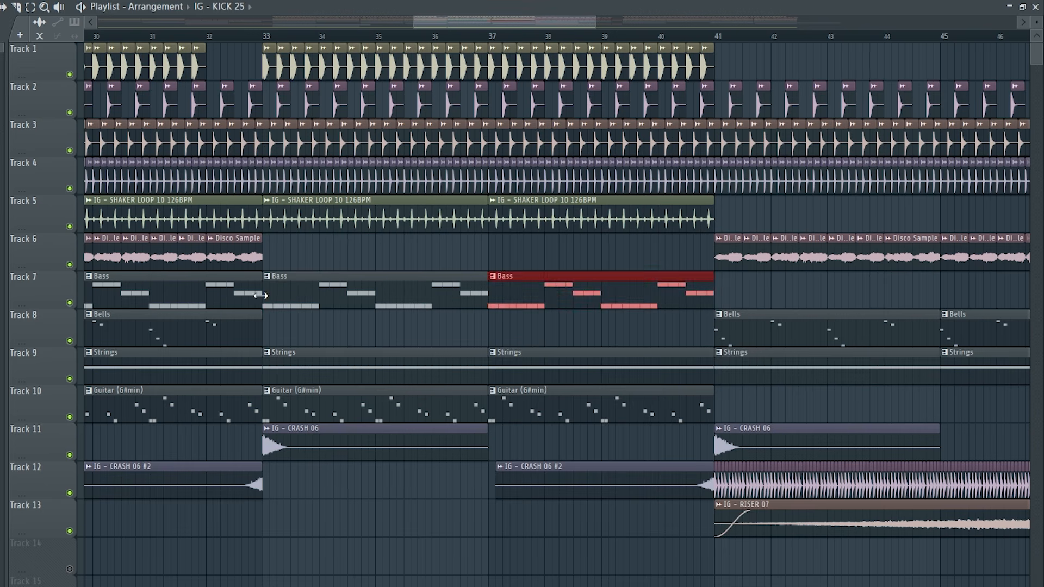
key(ctrl+b)
key(ctrl+b)
Repeat the Guitar (G#min) pattern on Track 10 from bar 41 up to bar 57.
scroll(329, 339, down, 2)
ctrl+click(222, 396)
key(ctrl+b)
key(ctrl+b)
key(ctrl+b)
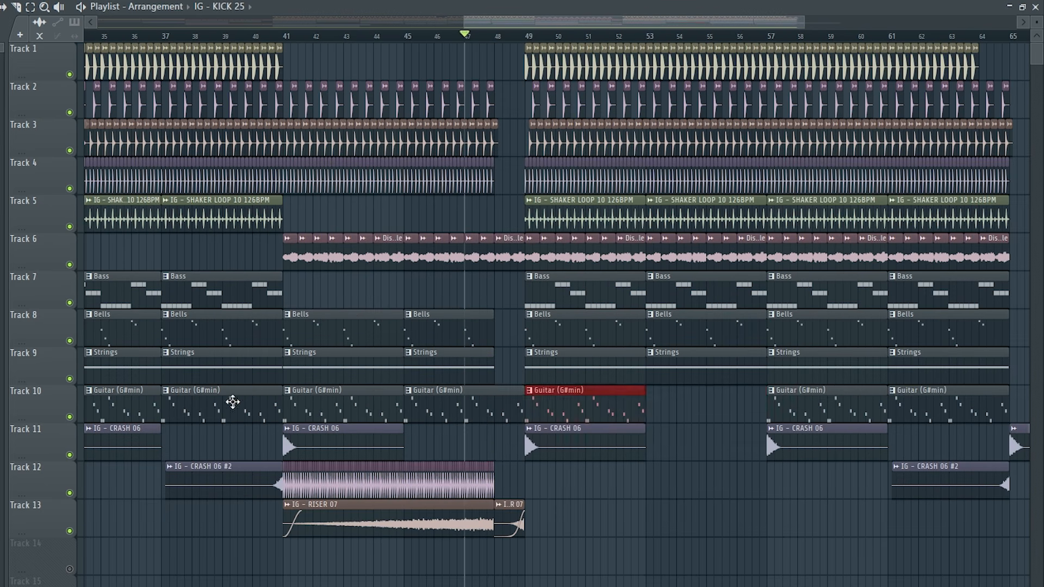
Duplicate the Track 1 to 10 clips of bars 57 to 65 onto bars 65 to 73, and copy the last bar of kicks into bar 72.
scroll(727, 517, down, 3)
drag(543, 416, 226, 44)
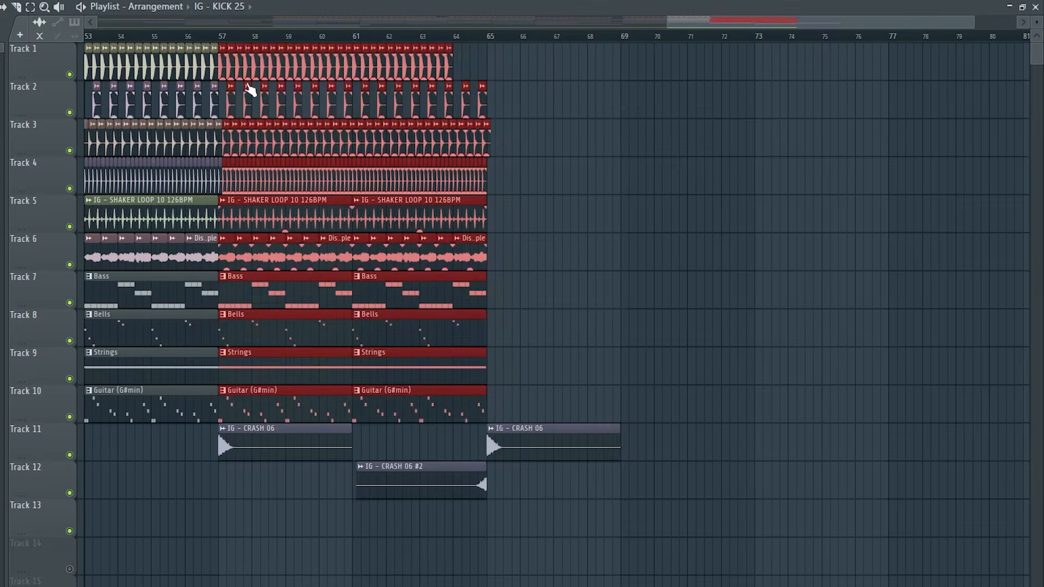
key(ctrl+b)
scroll(566, 401, up, 5)
drag(392, 401, 376, 400)
scroll(446, 430, down, 5)
scroll(653, 261, up, 3)
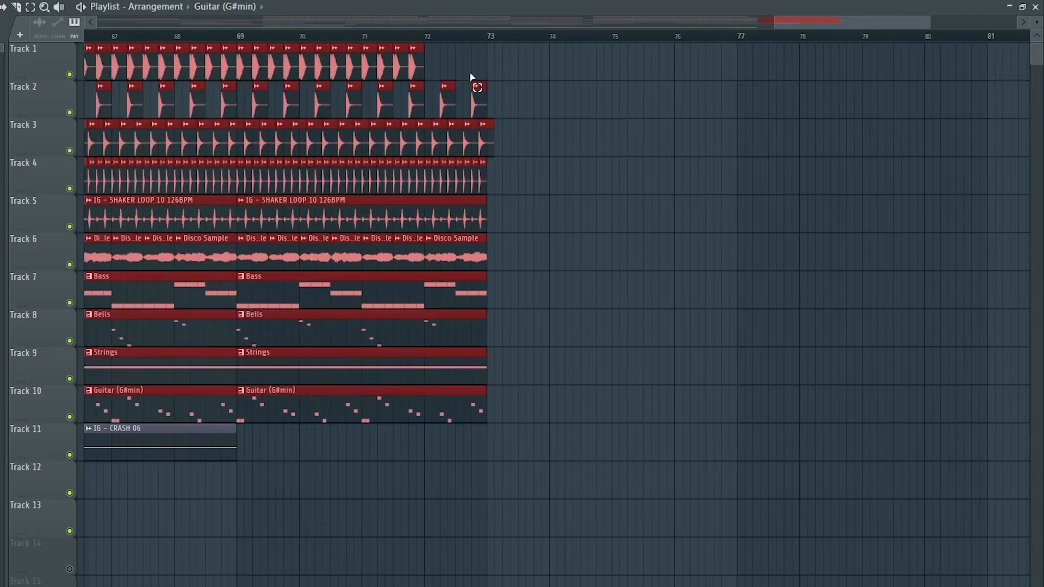
drag(470, 75, 371, 59)
key(ctrl+b)
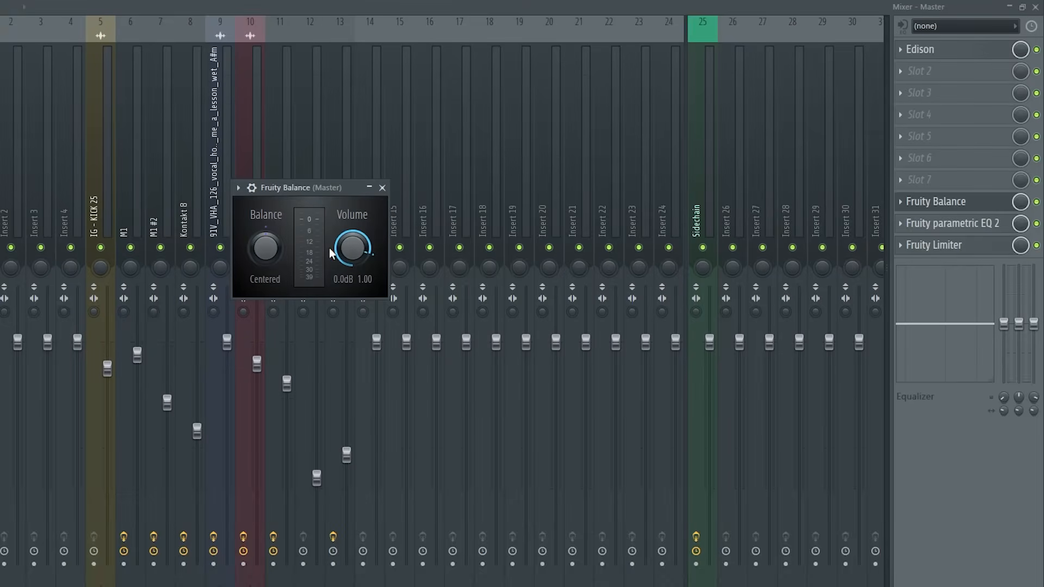
Create an automation clip for the Master Fruity Balance volume and add a control point at bar 65.
right_click(351, 241)
click(409, 347)
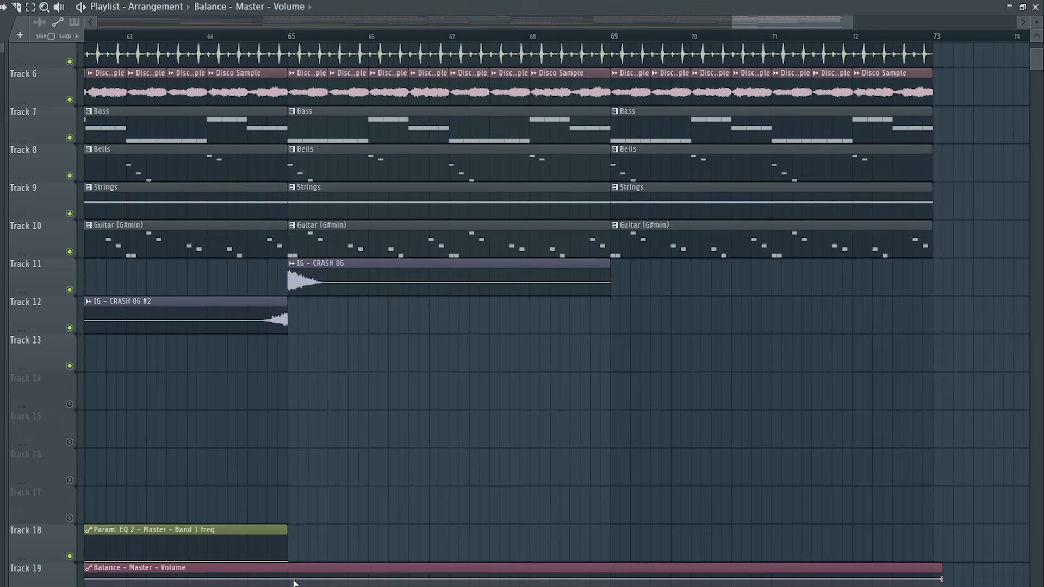
right_click(289, 579)
key(Escape)
Lower the volume automation's end point at bar 73 to the minimum so the track fades out from bar 65.
scroll(870, 299, down, 2)
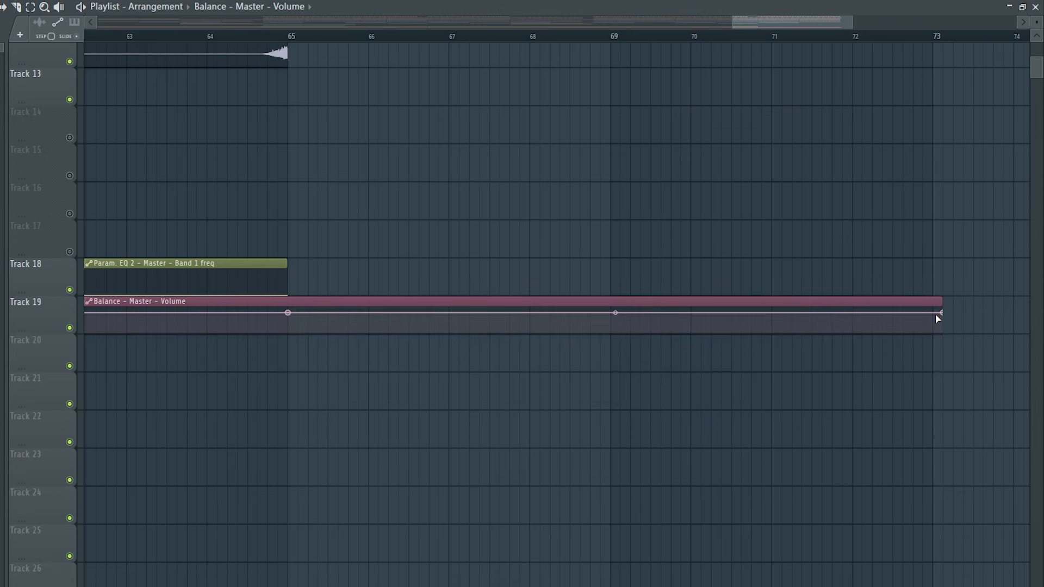
drag(937, 319, 936, 364)
scroll(430, 201, down, 5)
scroll(427, 201, down, 4)
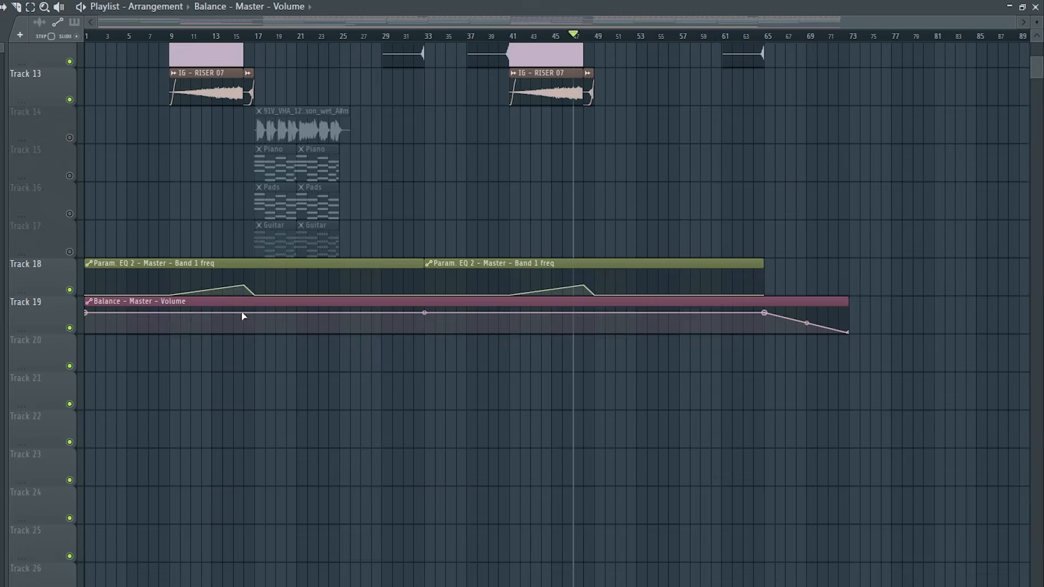
scroll(427, 201, up, 8)
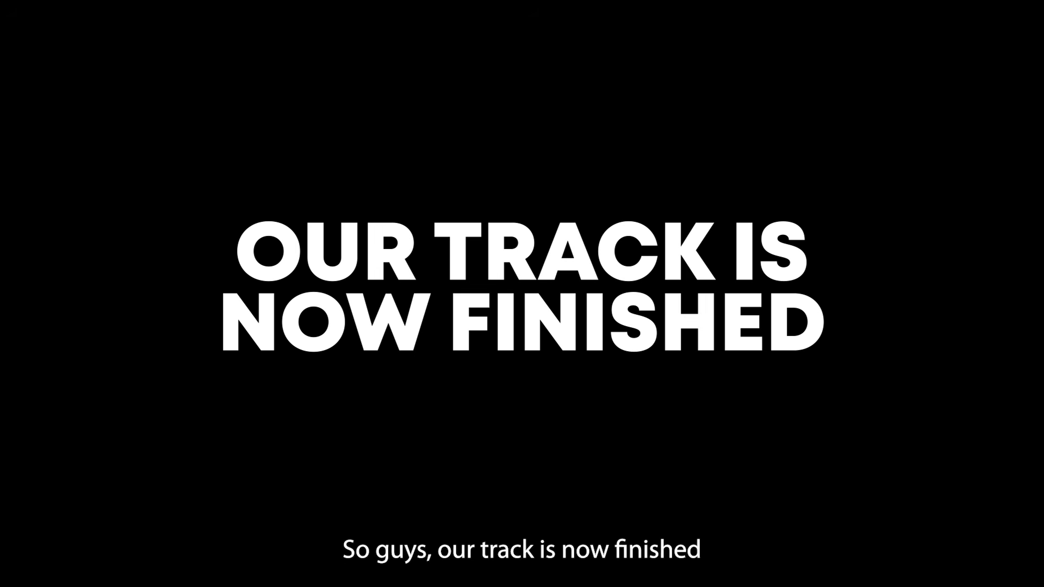